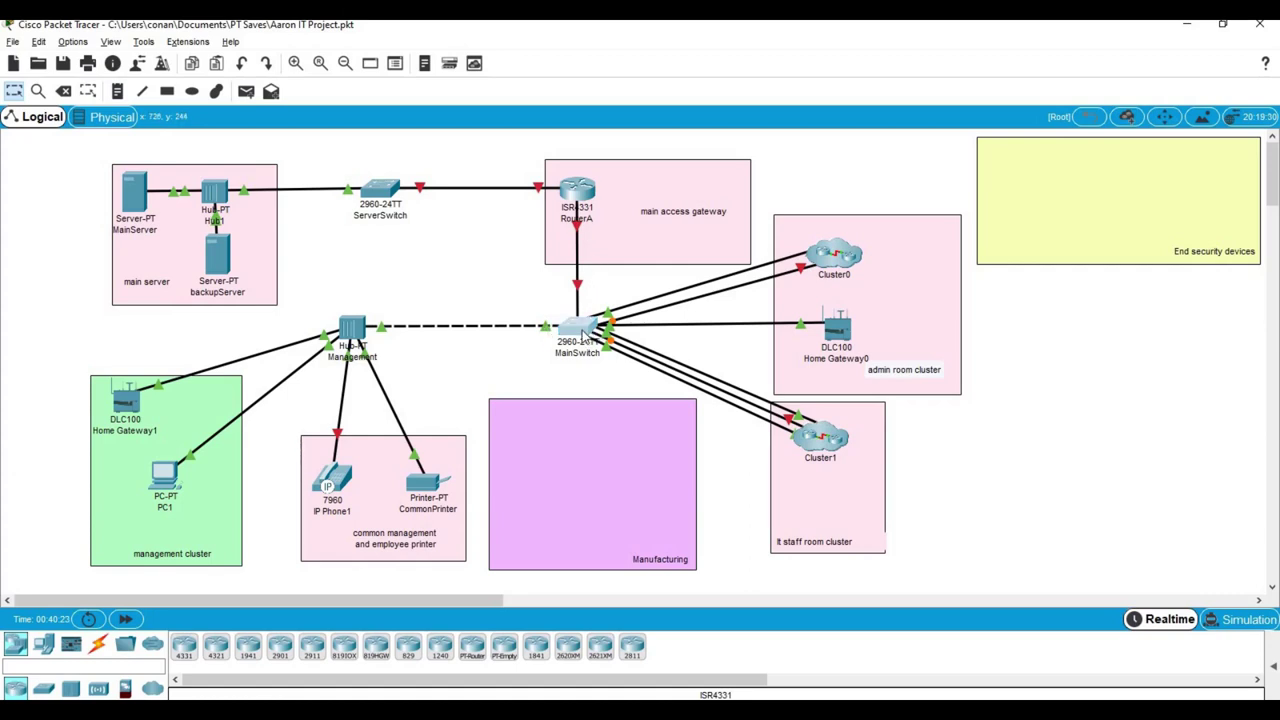
Step: Nudge MainSwitch slightly lower and return the End security devices note to the top right
left_click_drag(581, 327, 586, 326)
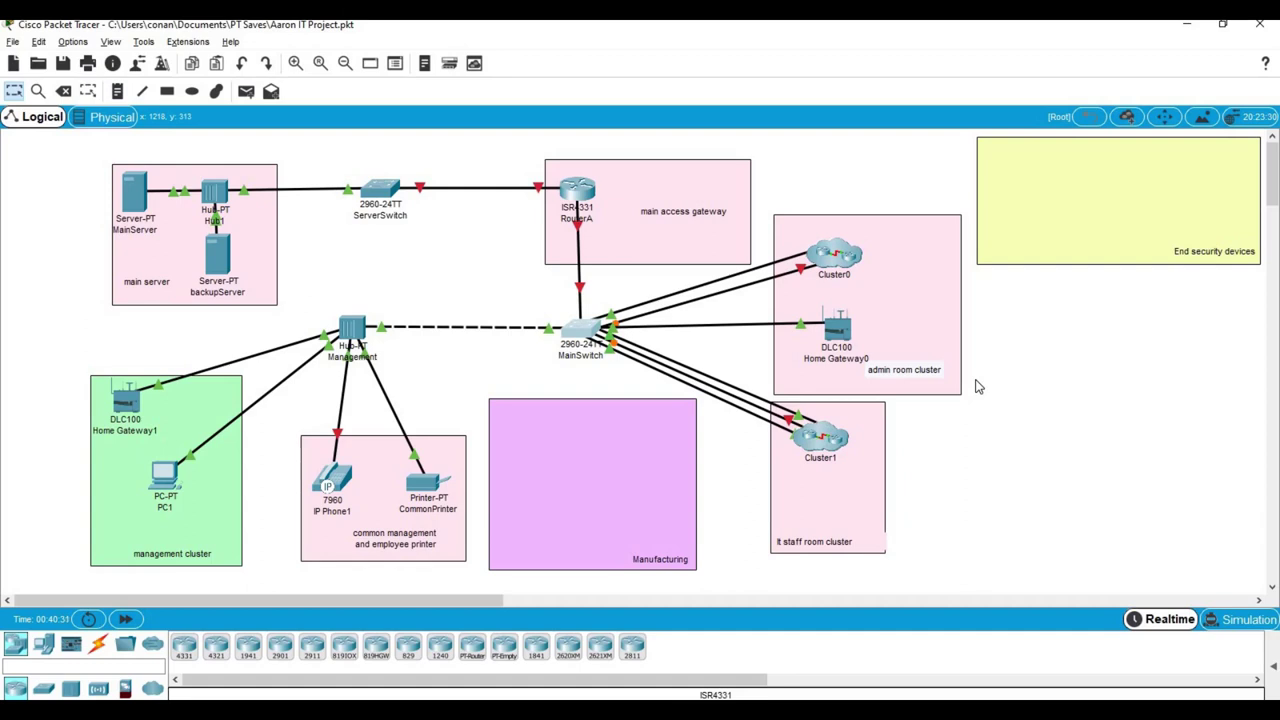
mouse_move(1118, 206)
left_mouse_down()
mouse_move(1122, 482)
mouse_move(1087, 485)
left_mouse_up()
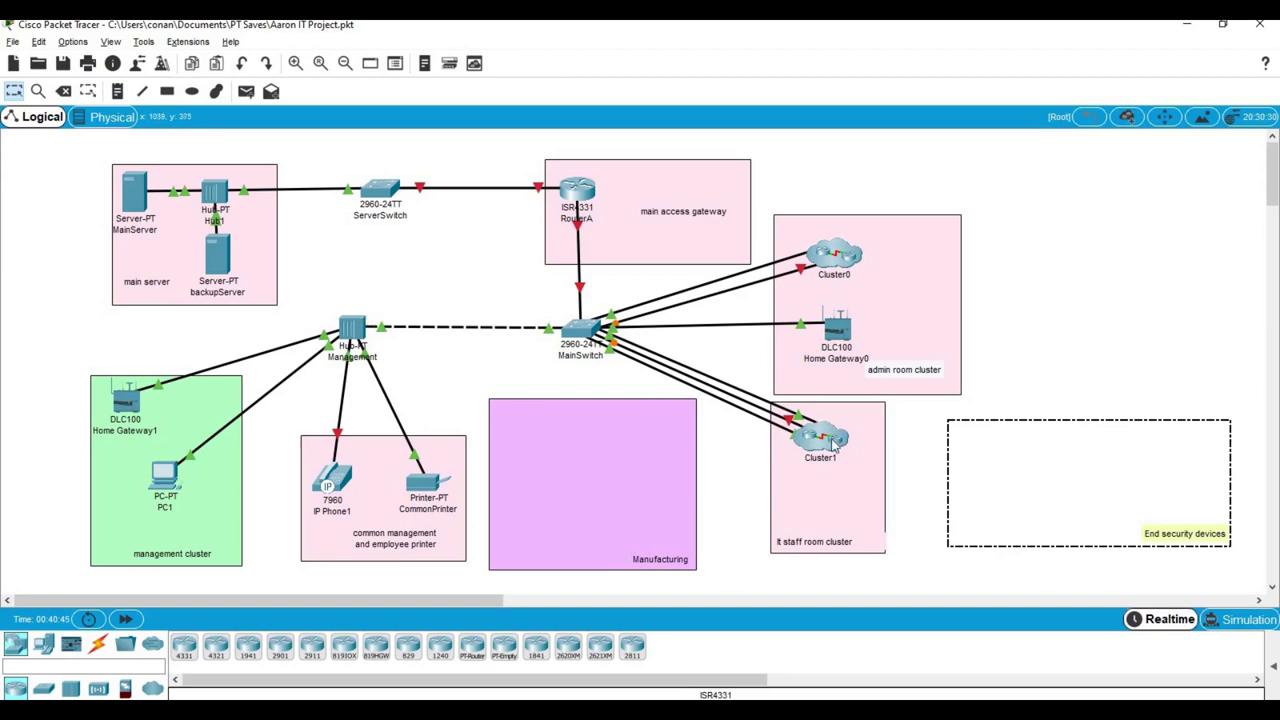
left_click_drag(1012, 470, 1040, 206)
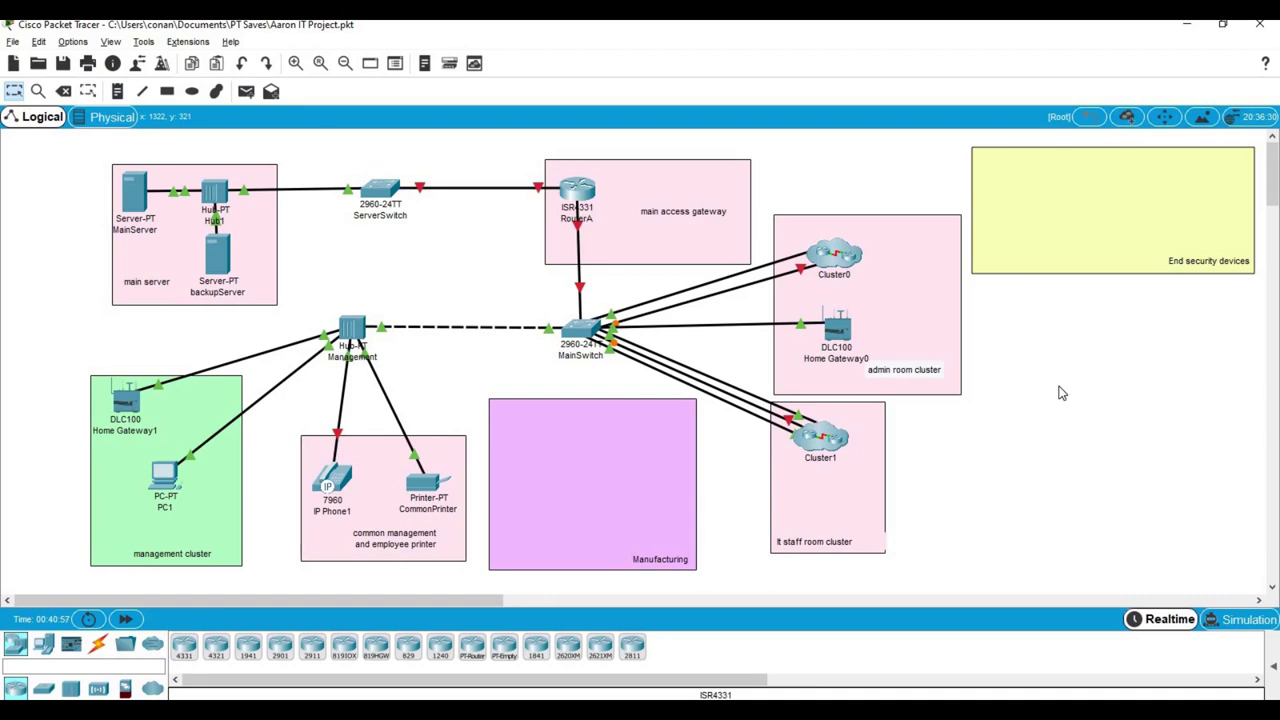
Step: Inspect Cluster0's devices, return to Root, and shift Home Gateway0 slightly up and right
double_click(838, 255)
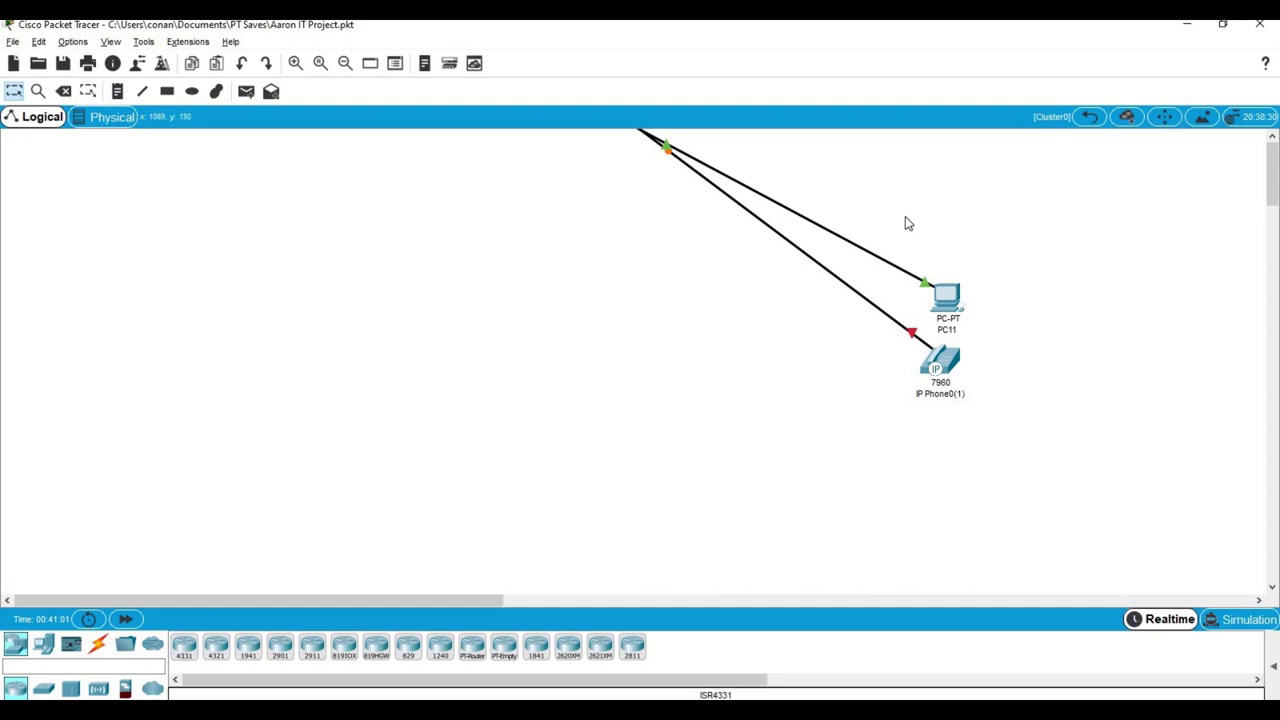
left_click_drag(905, 216, 1036, 446)
left_click(1110, 320)
left_click(1089, 118)
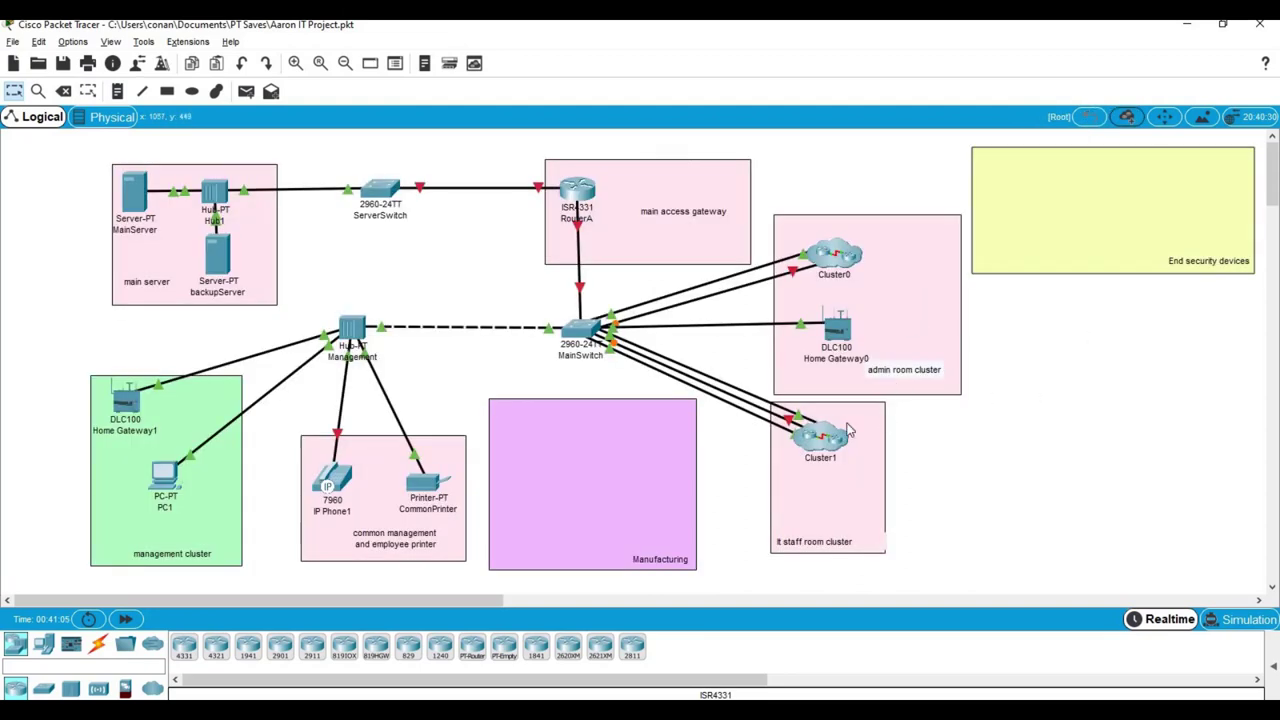
left_click_drag(843, 330, 823, 346)
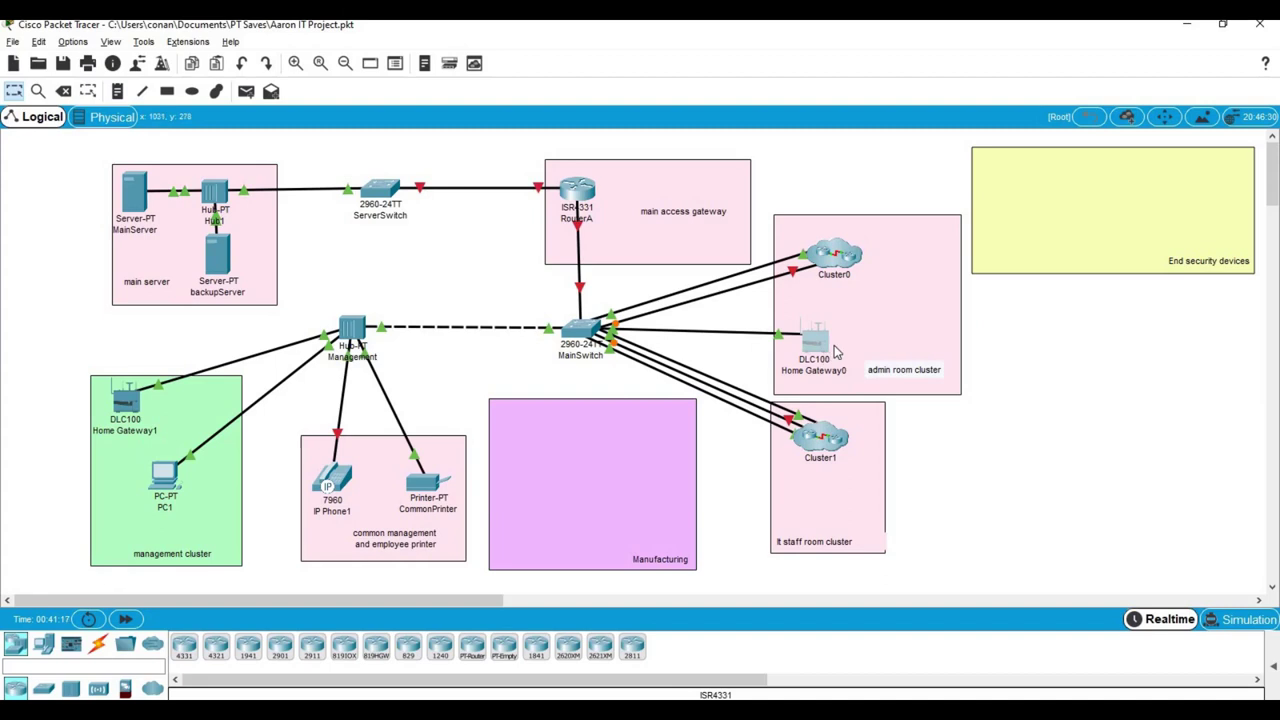
left_click_drag(836, 350, 847, 343)
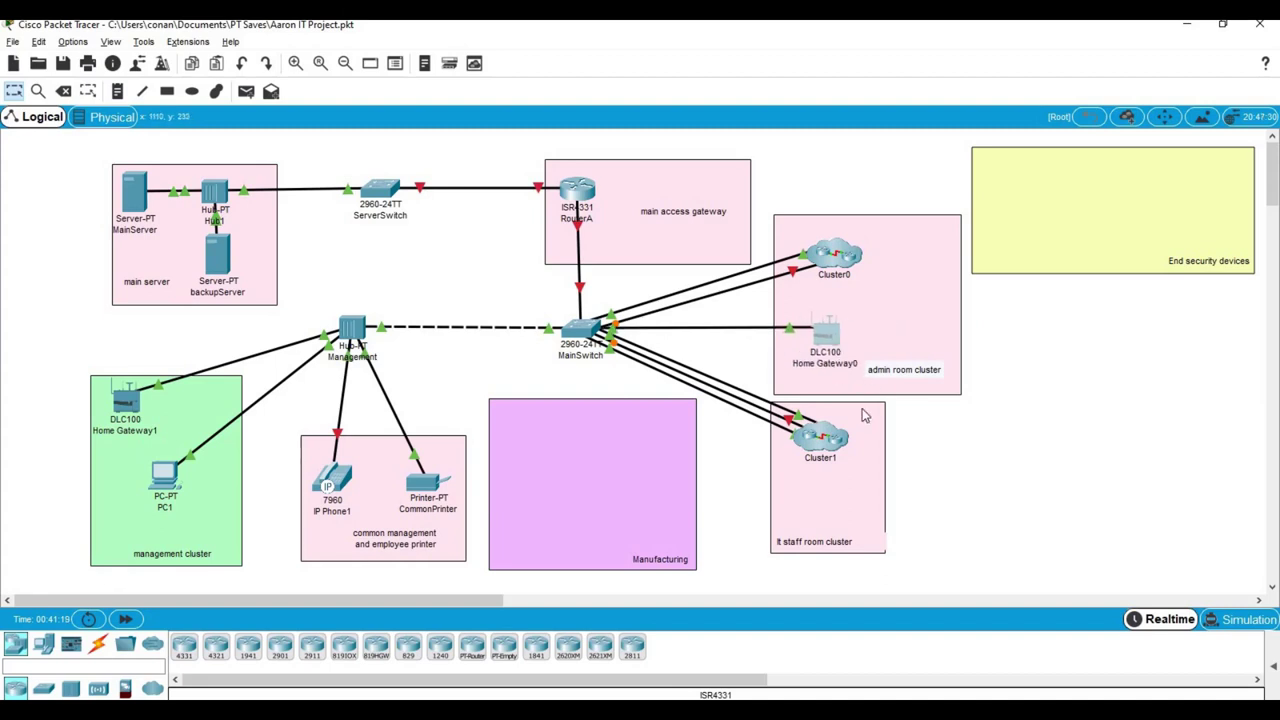
Step: Inspect Cluster1's three end devices, return to Root, and nudge Home Gateway1 right and down
double_click(832, 437)
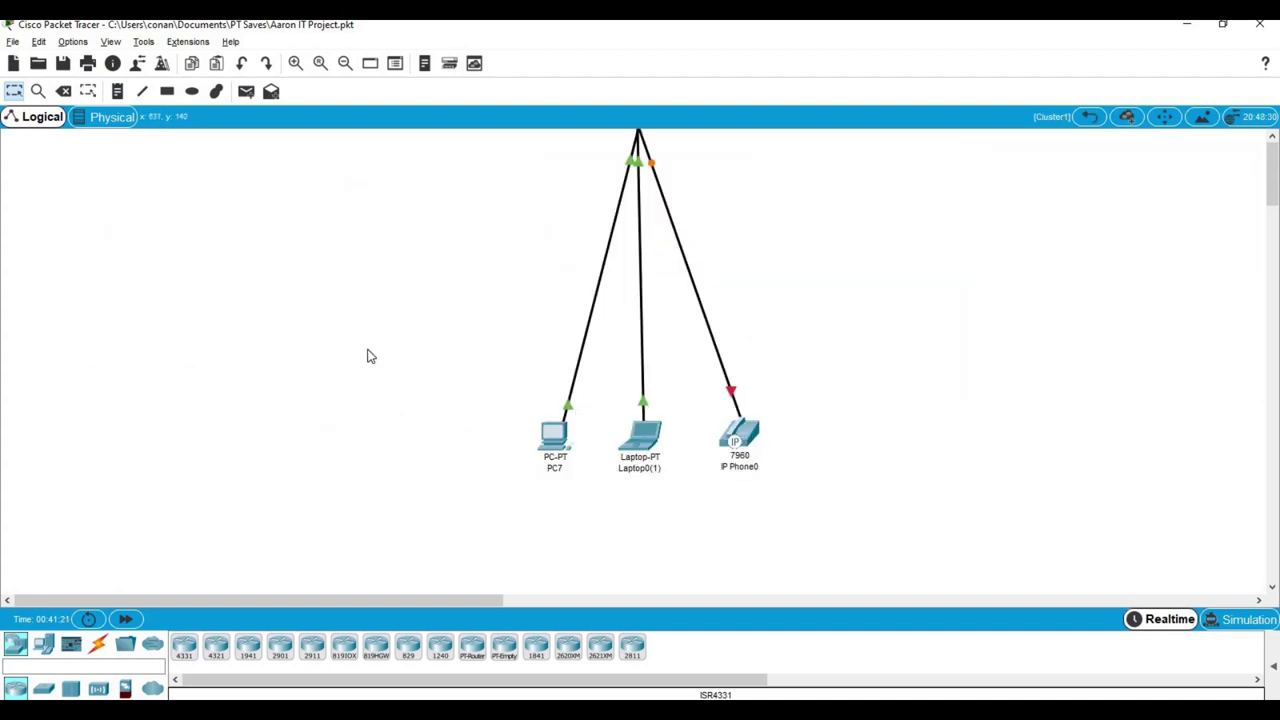
left_click_drag(900, 391, 450, 547)
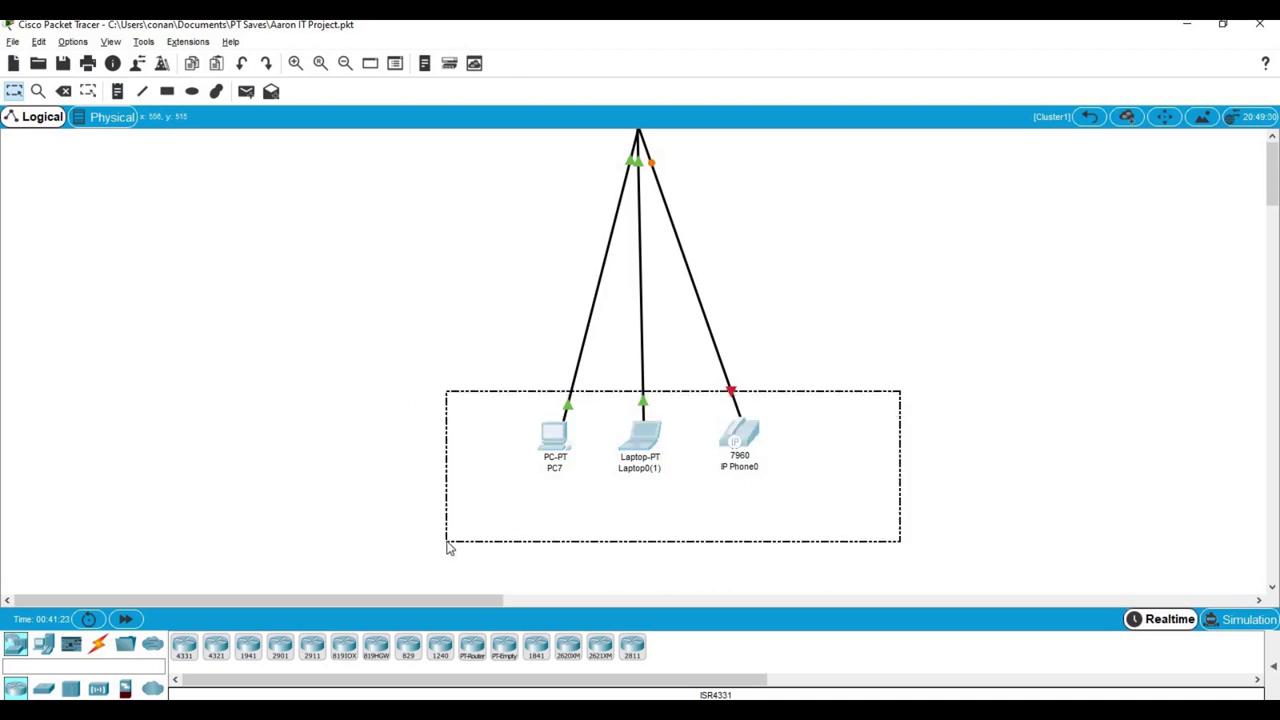
left_click(860, 360)
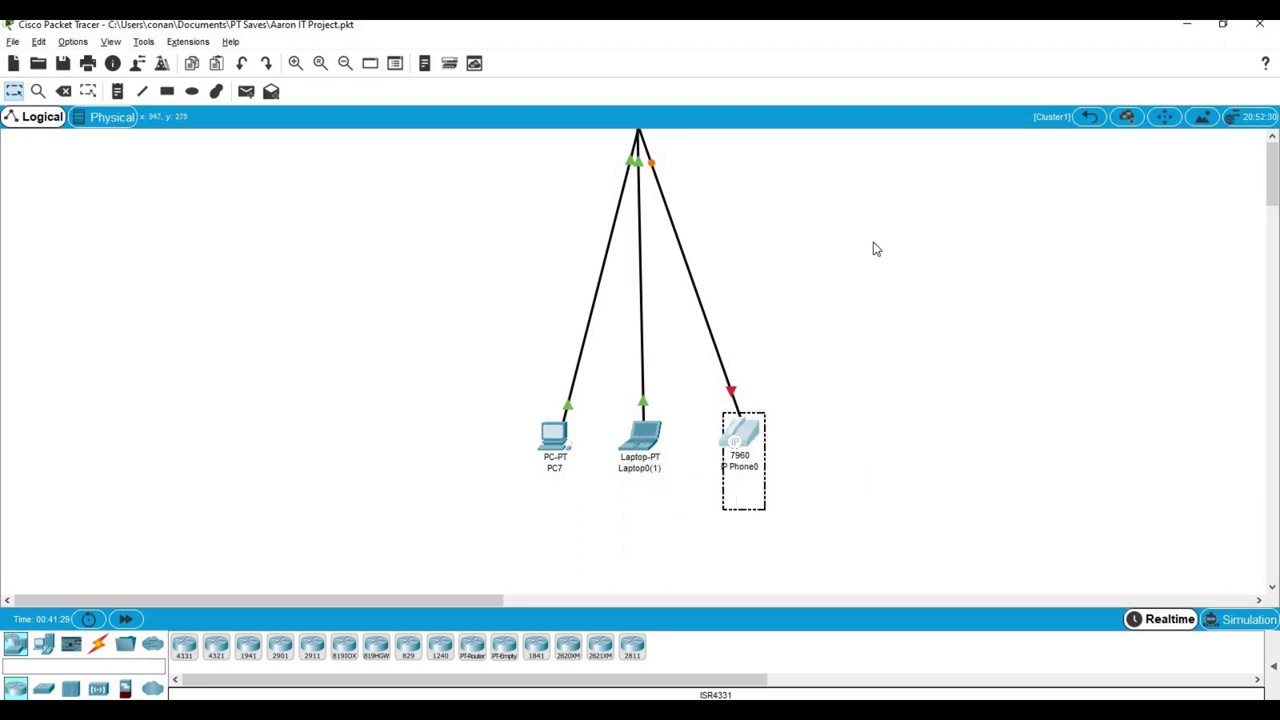
left_click(1089, 116)
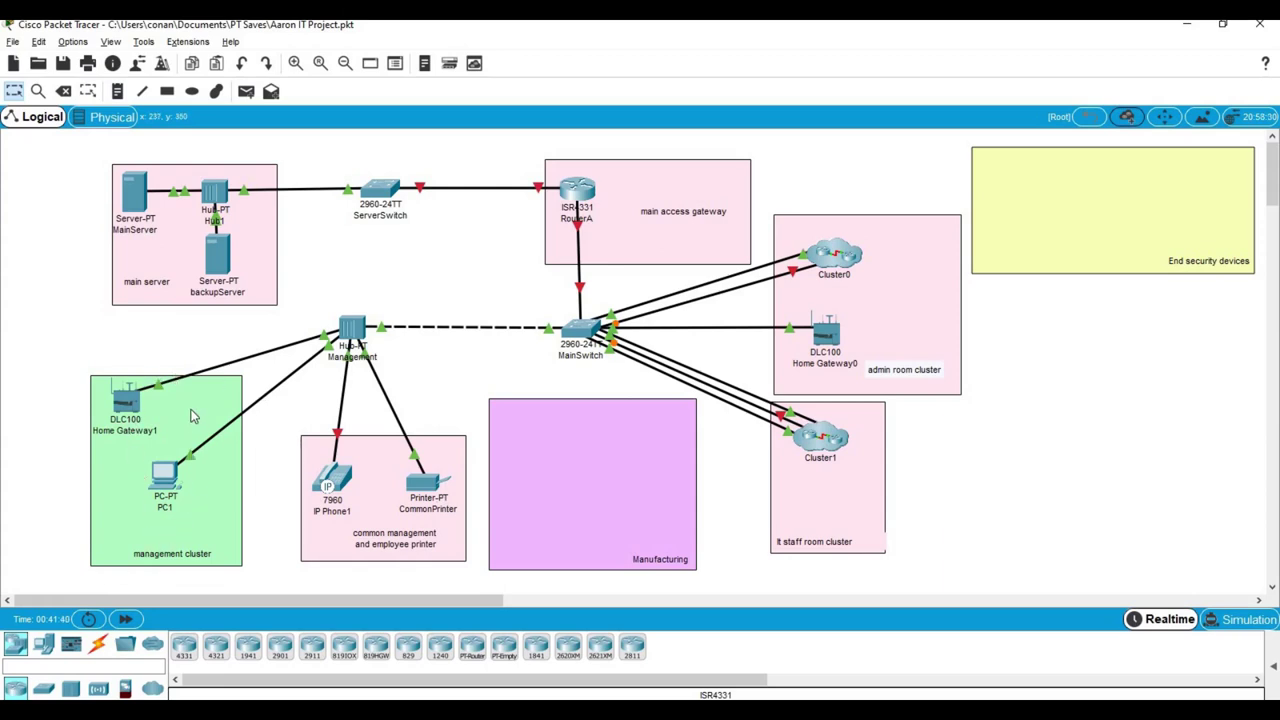
left_click_drag(142, 407, 147, 410)
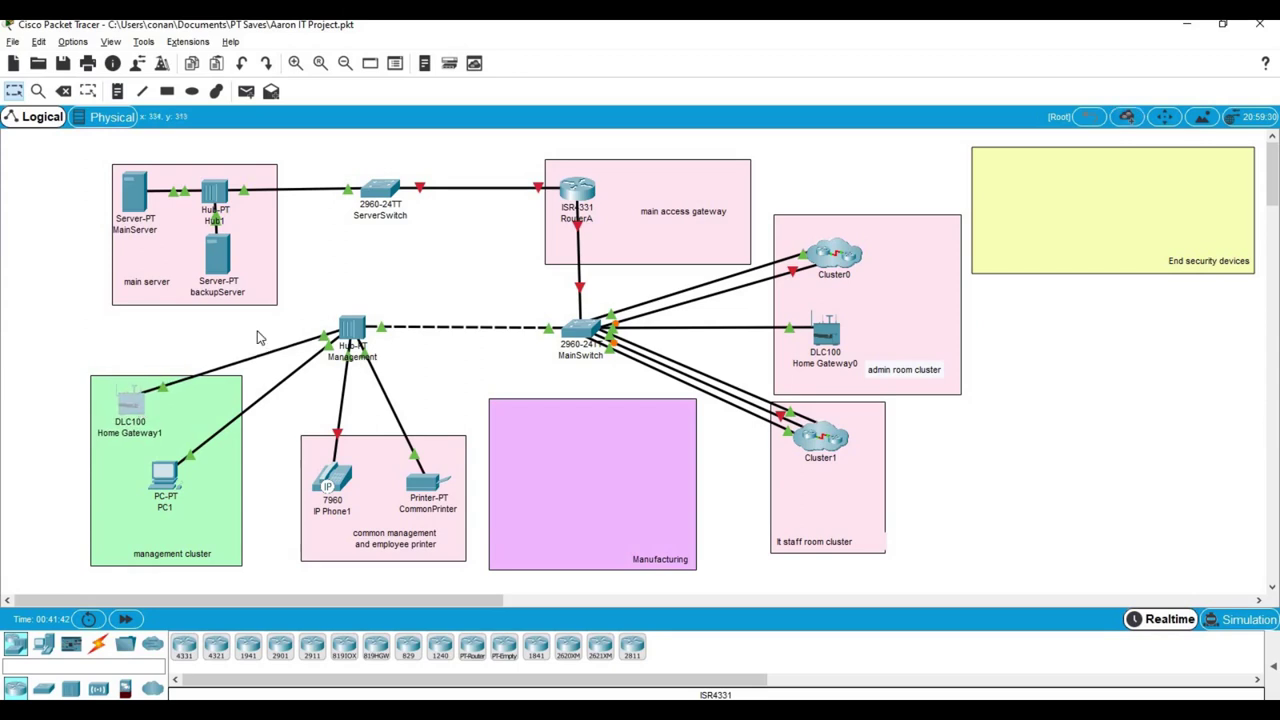
left_click(477, 300)
Step: Bring the PT Assignments notes forward and widen the window so full lines show
key("alt+Tab")
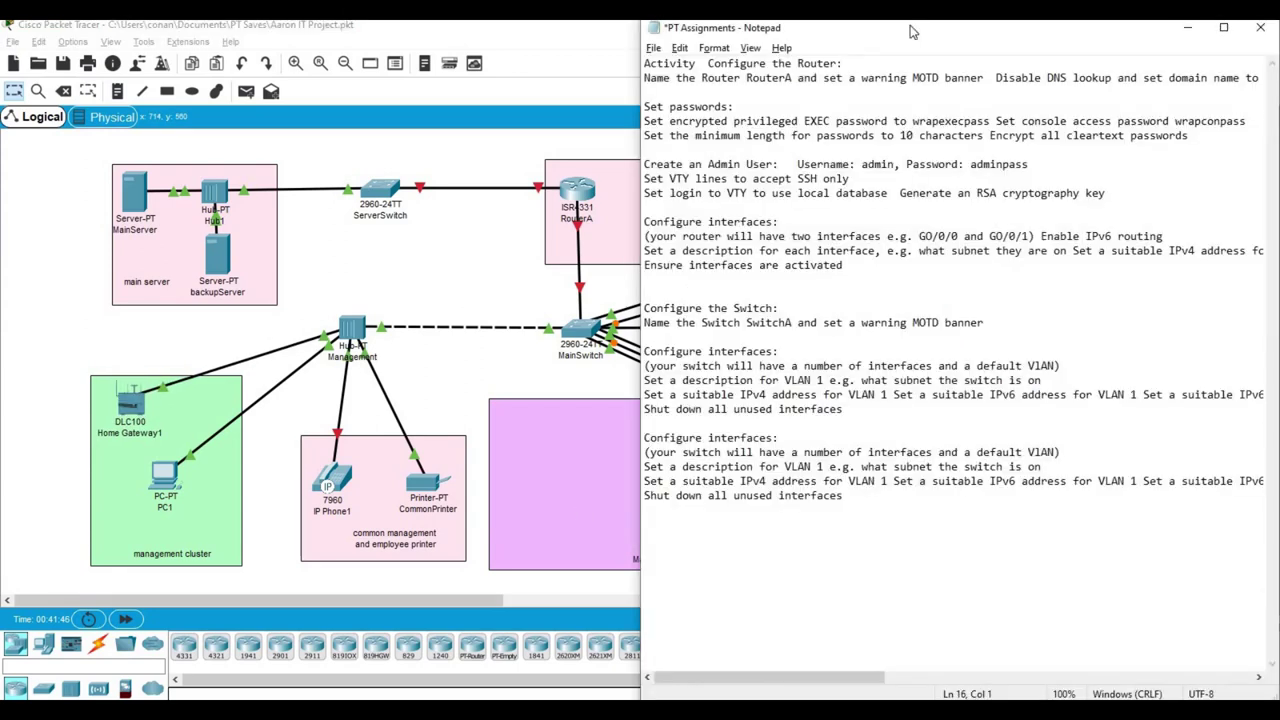
mouse_move(912, 30)
left_mouse_down()
mouse_move(808, 40)
mouse_move(806, 162)
mouse_move(852, 42)
left_mouse_up()
left_click(585, 274)
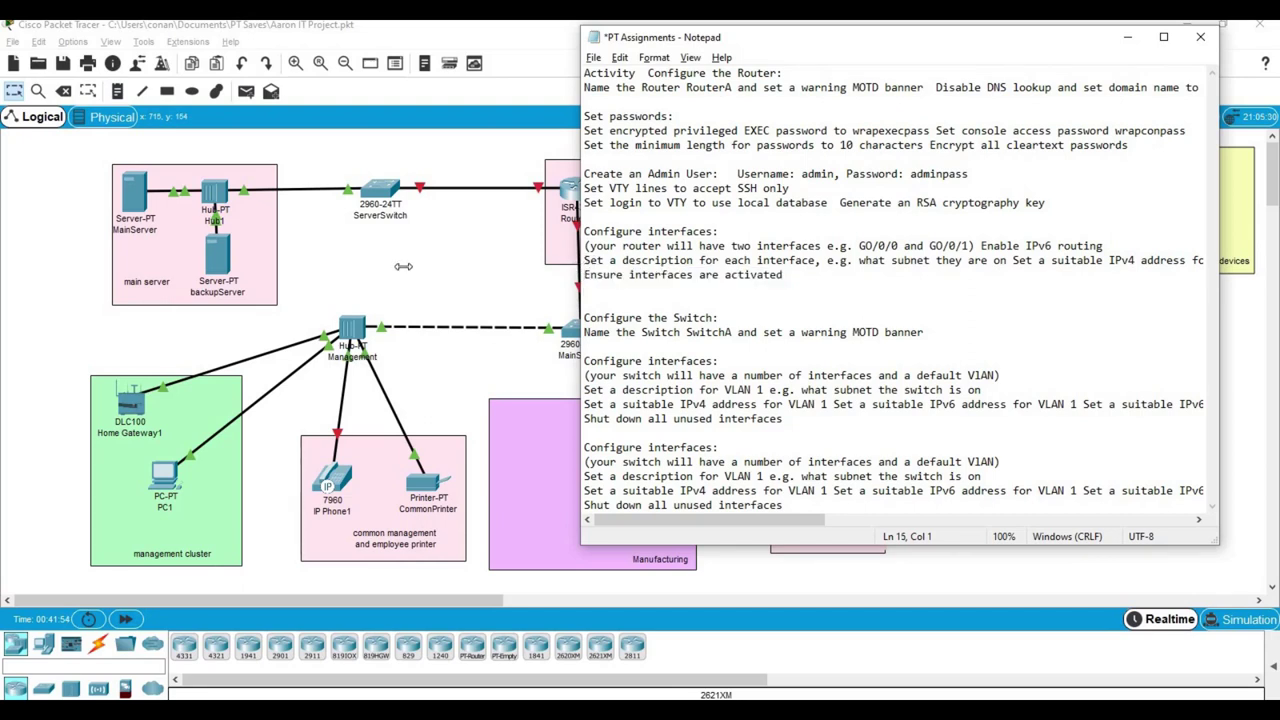
left_click_drag(579, 260, 234, 260)
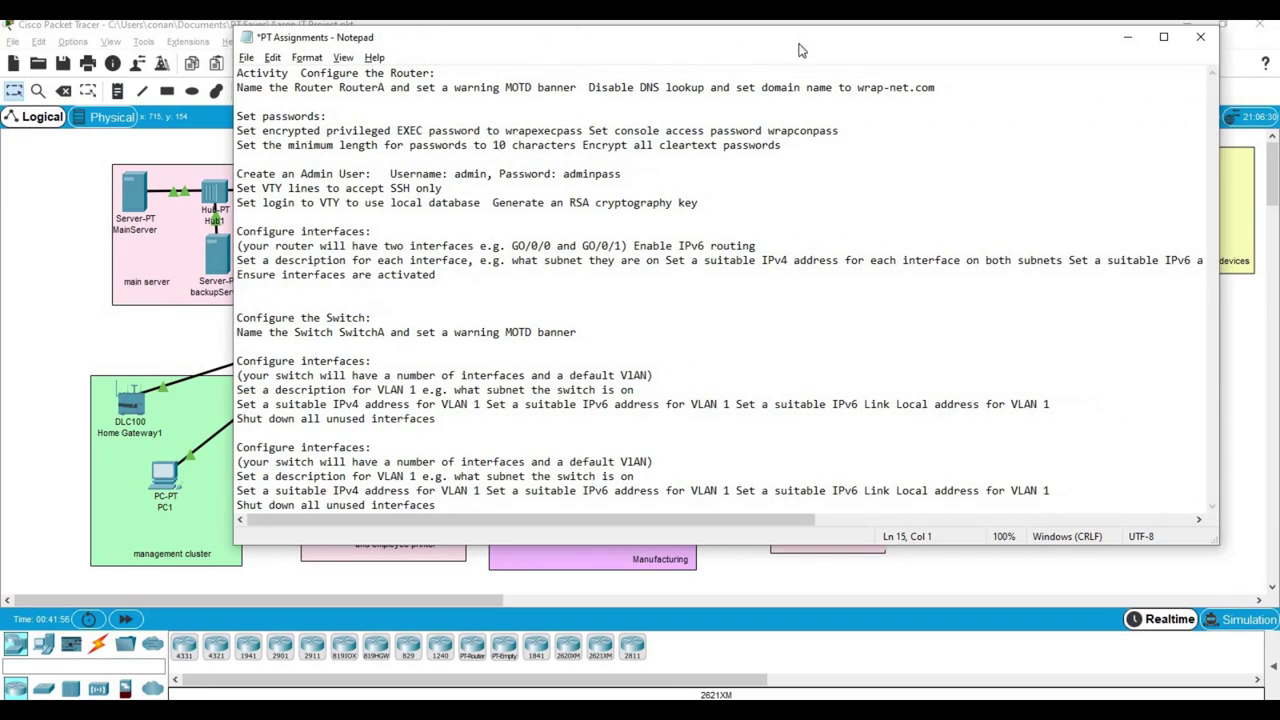
left_click_drag(801, 44, 815, 70)
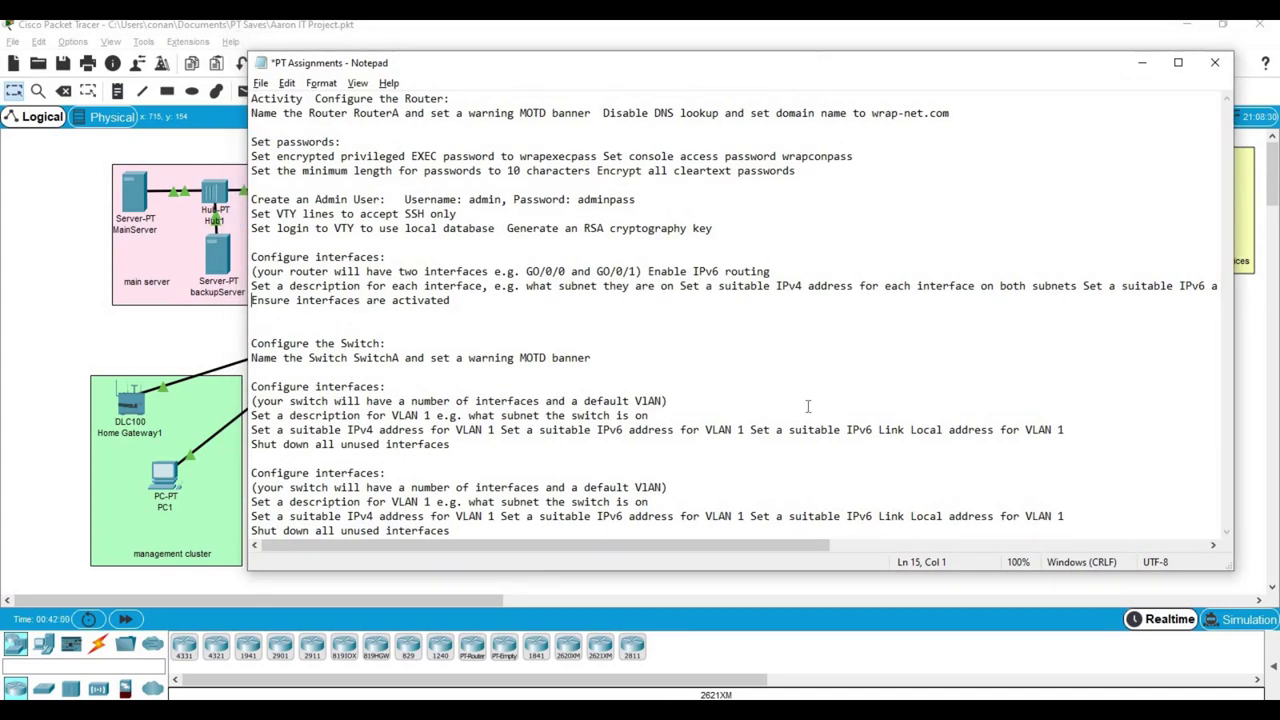
Step: Review the router tasks: RouterA naming, MOTD banner, DNS/domain, and encrypted password requirements
left_click_drag(657, 222, 252, 96)
left_click(751, 244)
left_click_drag(321, 113, 463, 113)
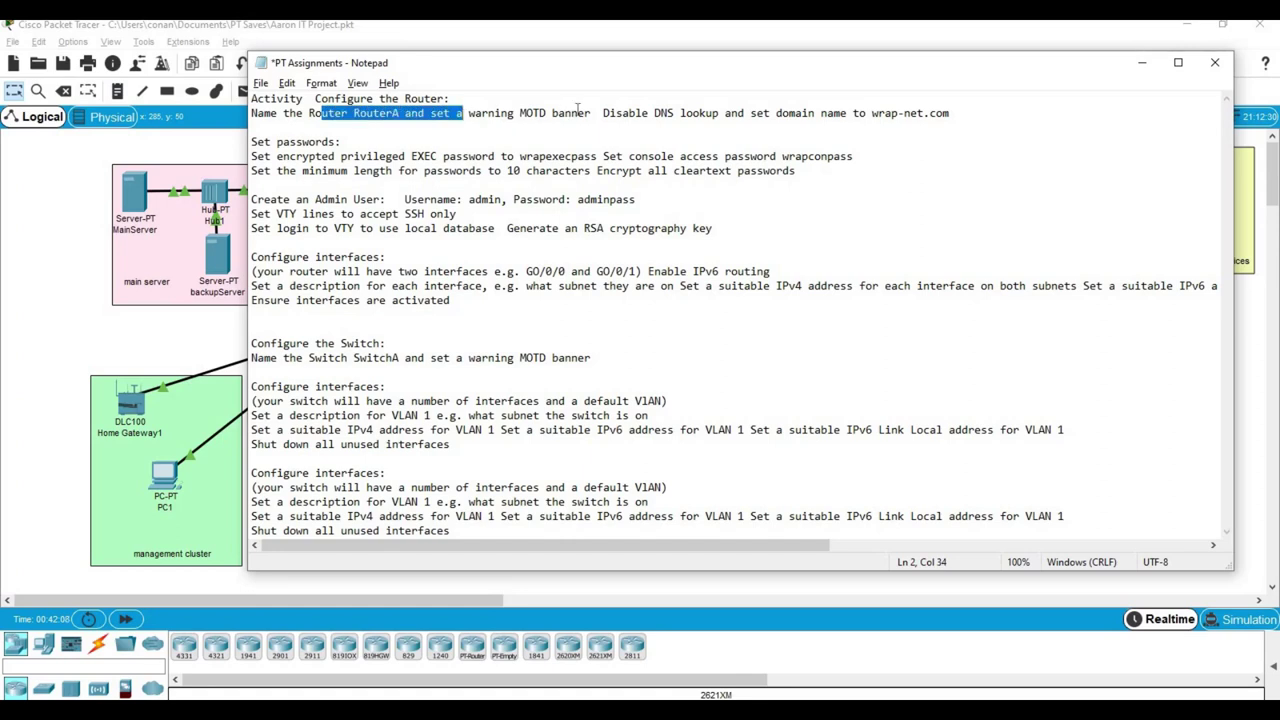
left_click_drag(519, 113, 577, 113)
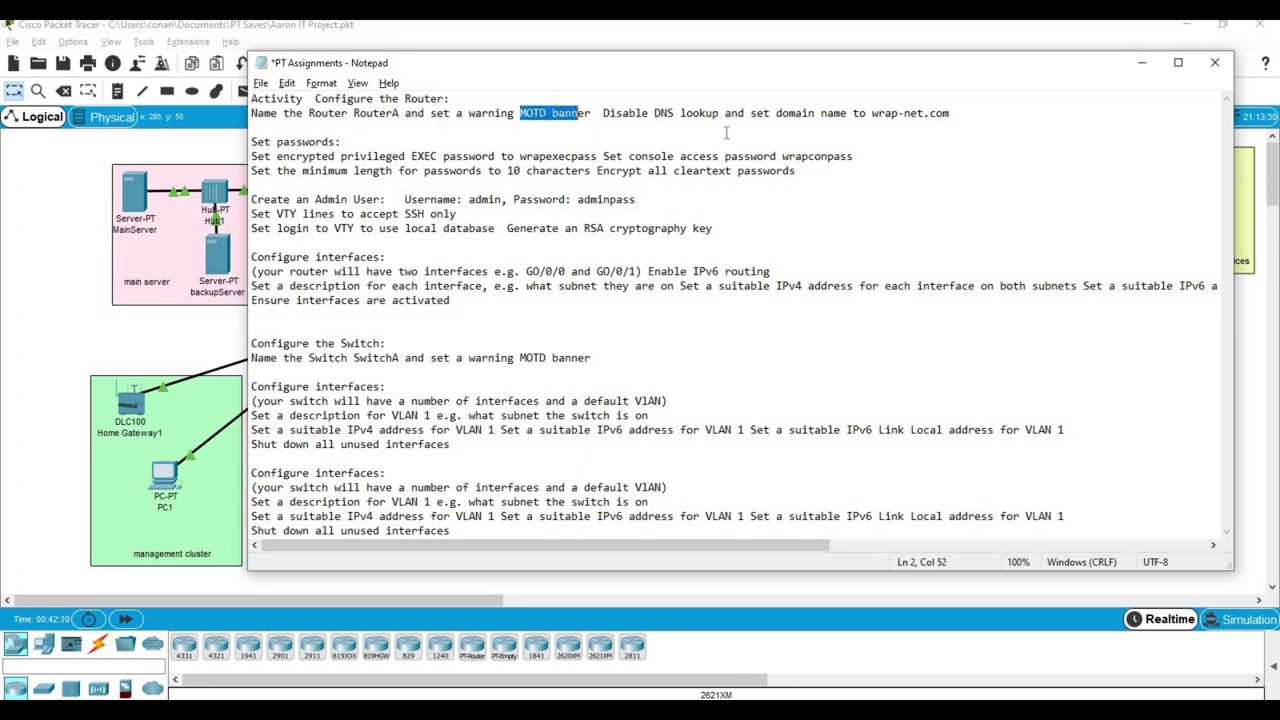
left_click(985, 117)
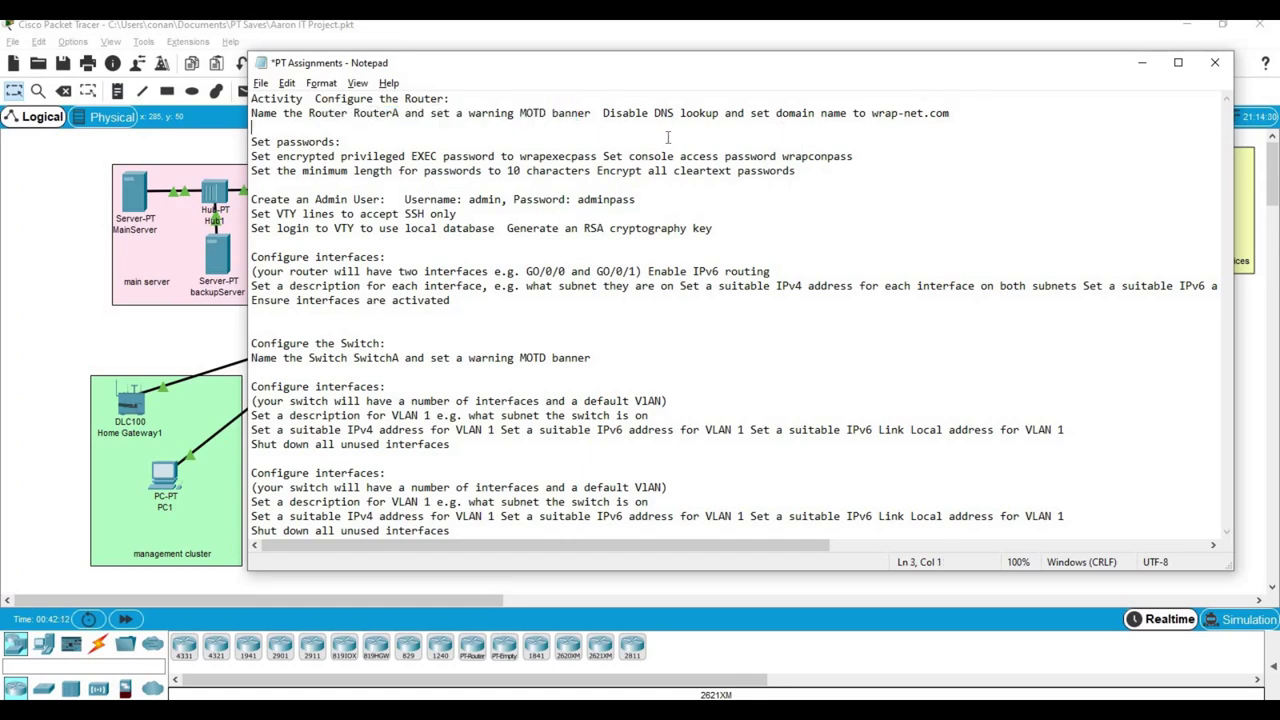
left_click(612, 118, "shift")
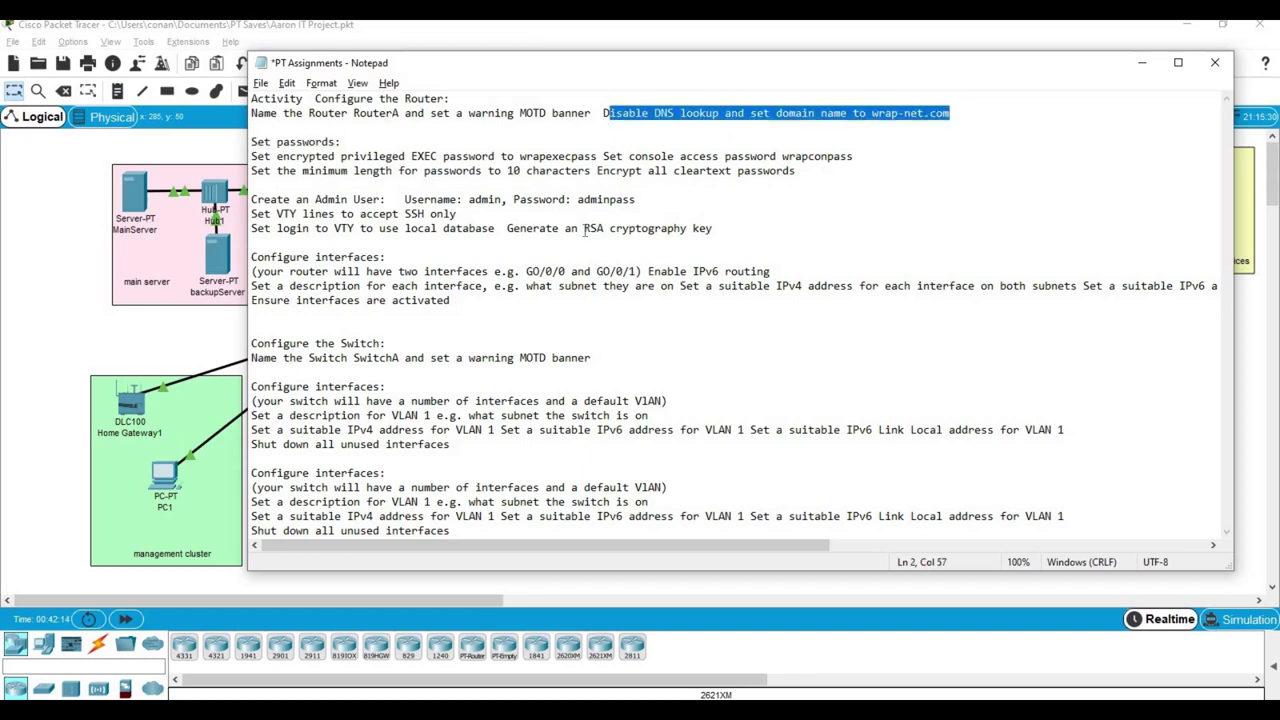
left_click_drag(282, 156, 495, 156)
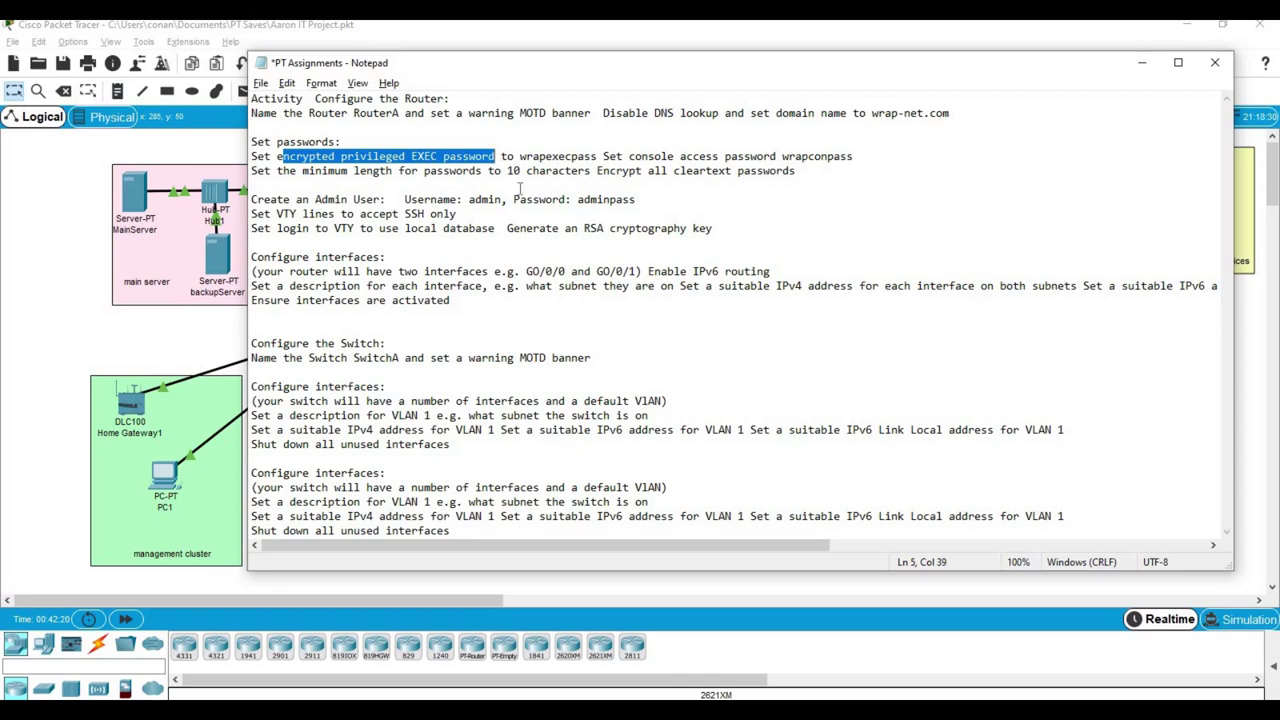
left_click_drag(809, 171, 460, 172)
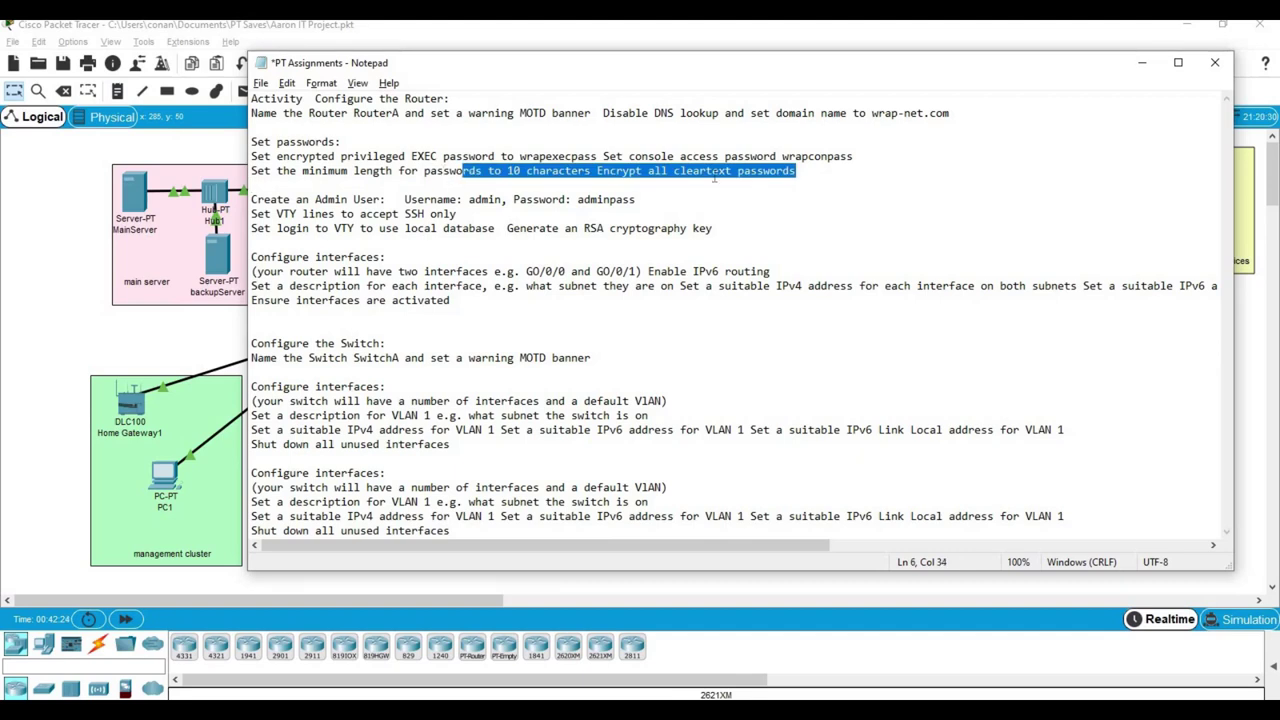
left_click(898, 180)
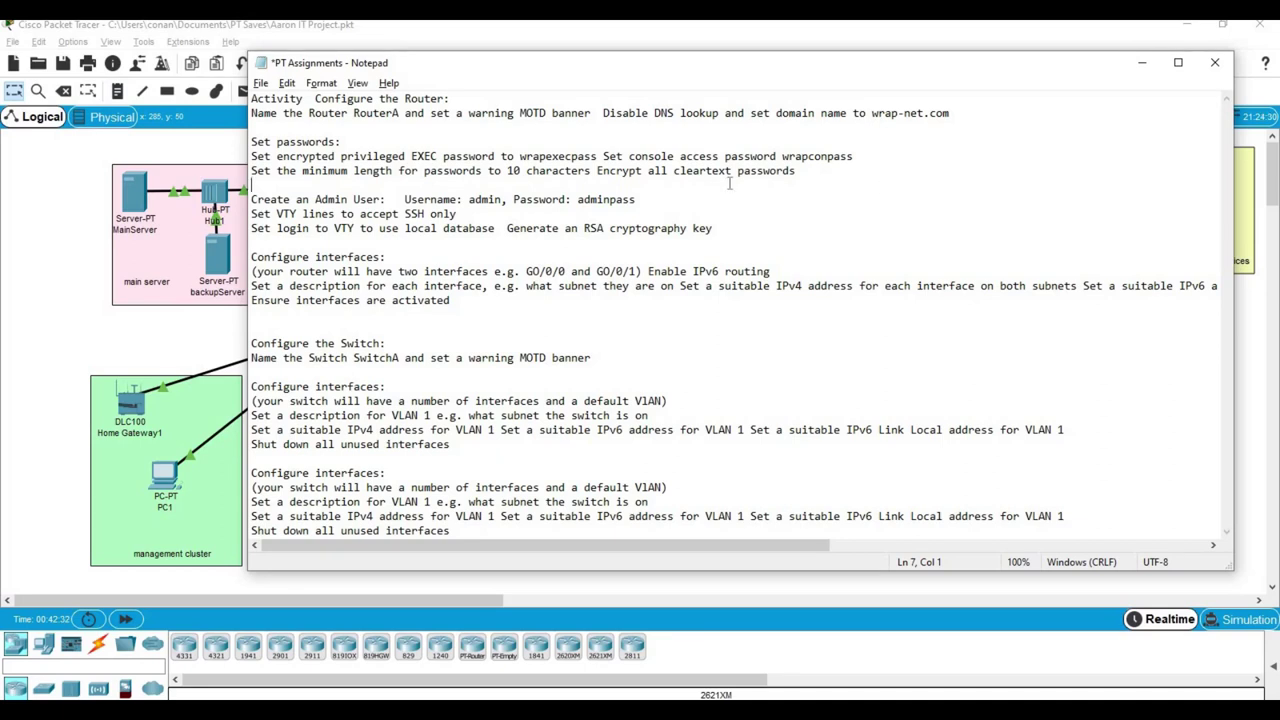
left_click_drag(795, 172, 257, 98)
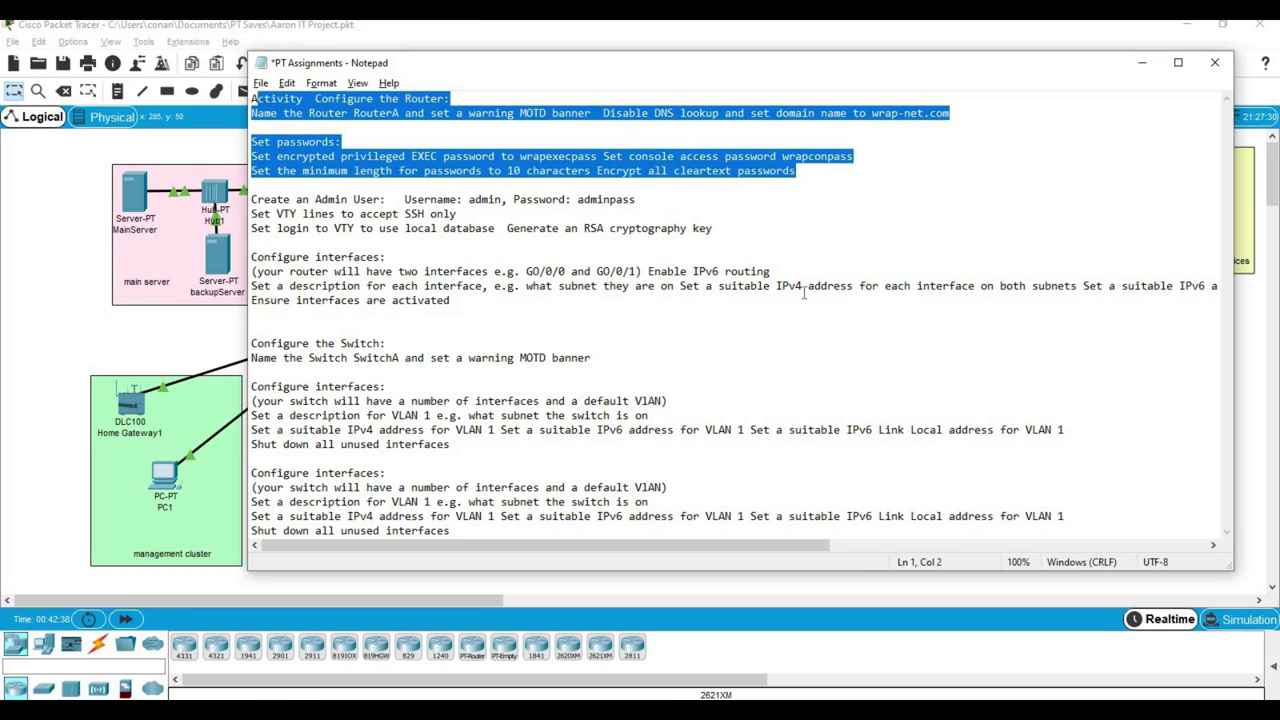
Step: Review the two-interface note, RSA key task, VLAN 1 addressing and switch banner lines
left_click_drag(252, 271, 682, 272)
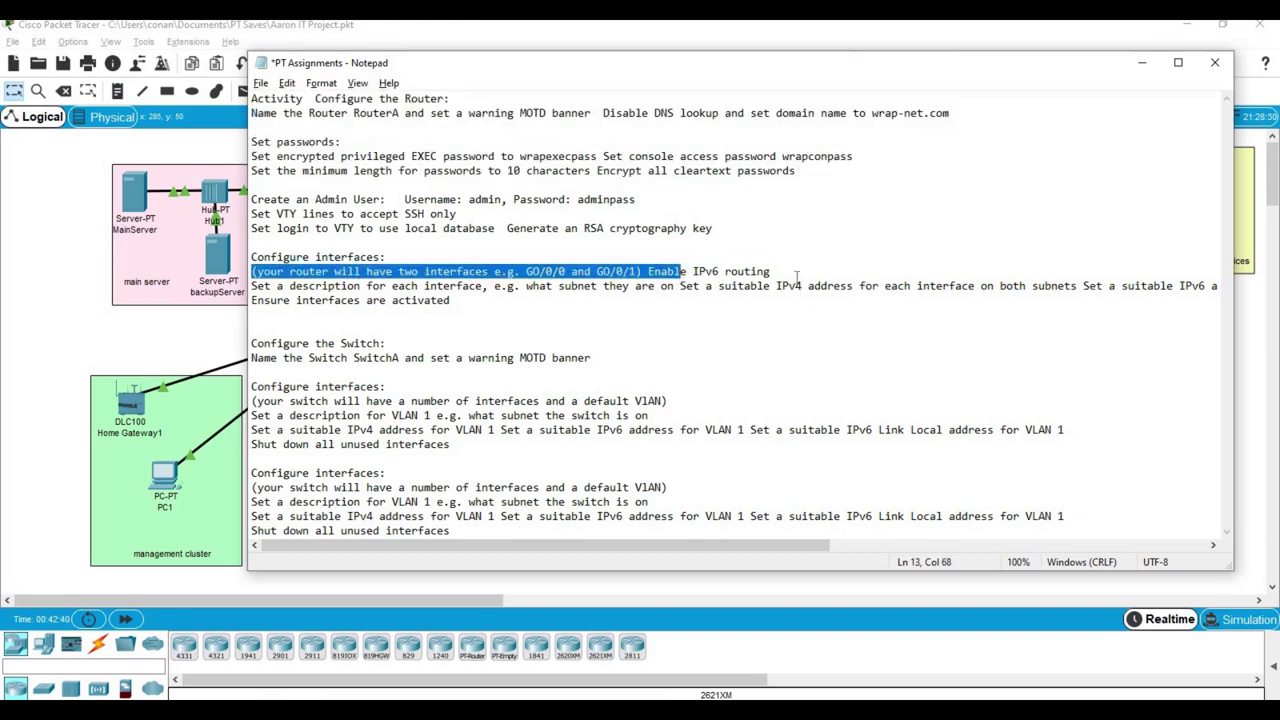
left_click(797, 276)
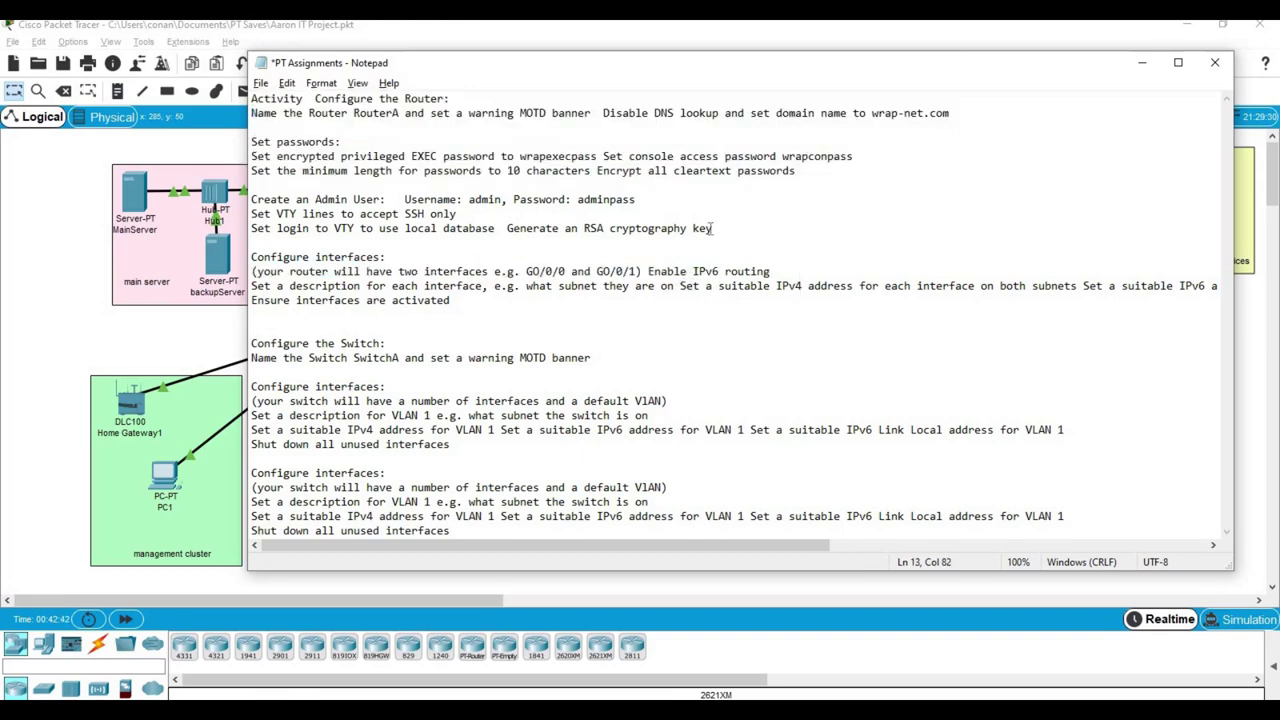
left_click_drag(507, 228, 379, 216)
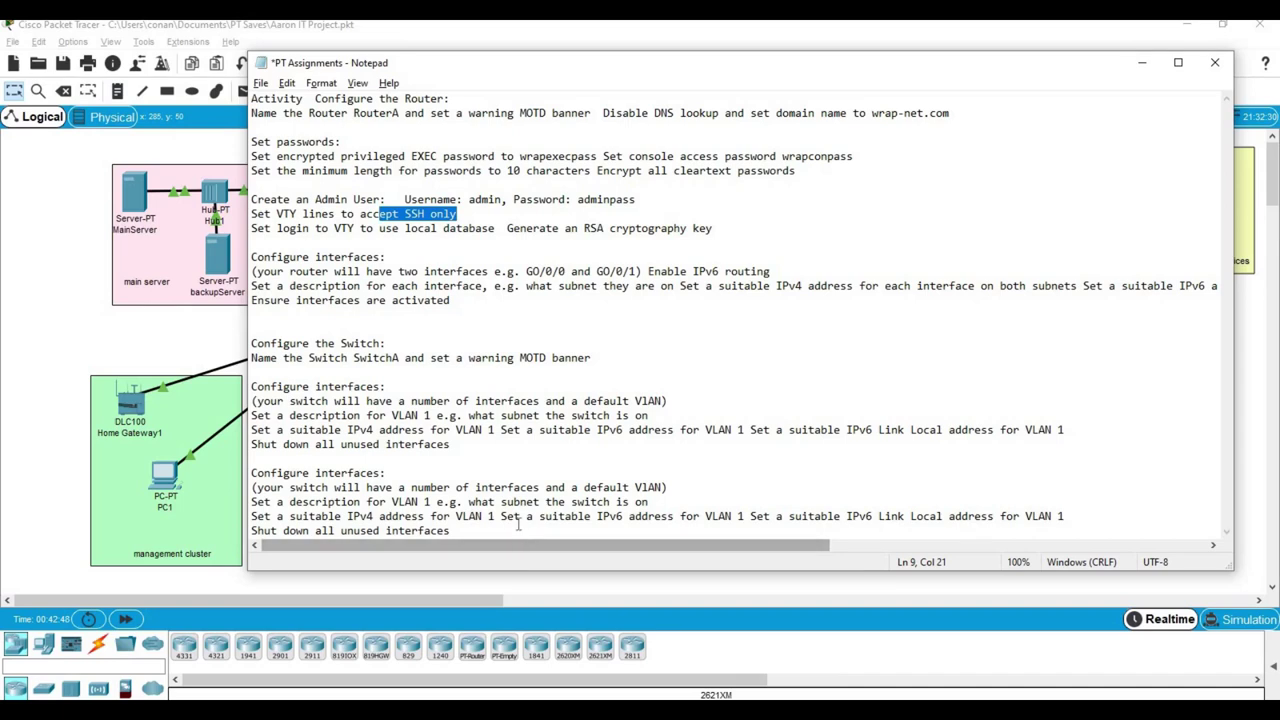
left_click_drag(520, 516, 419, 514)
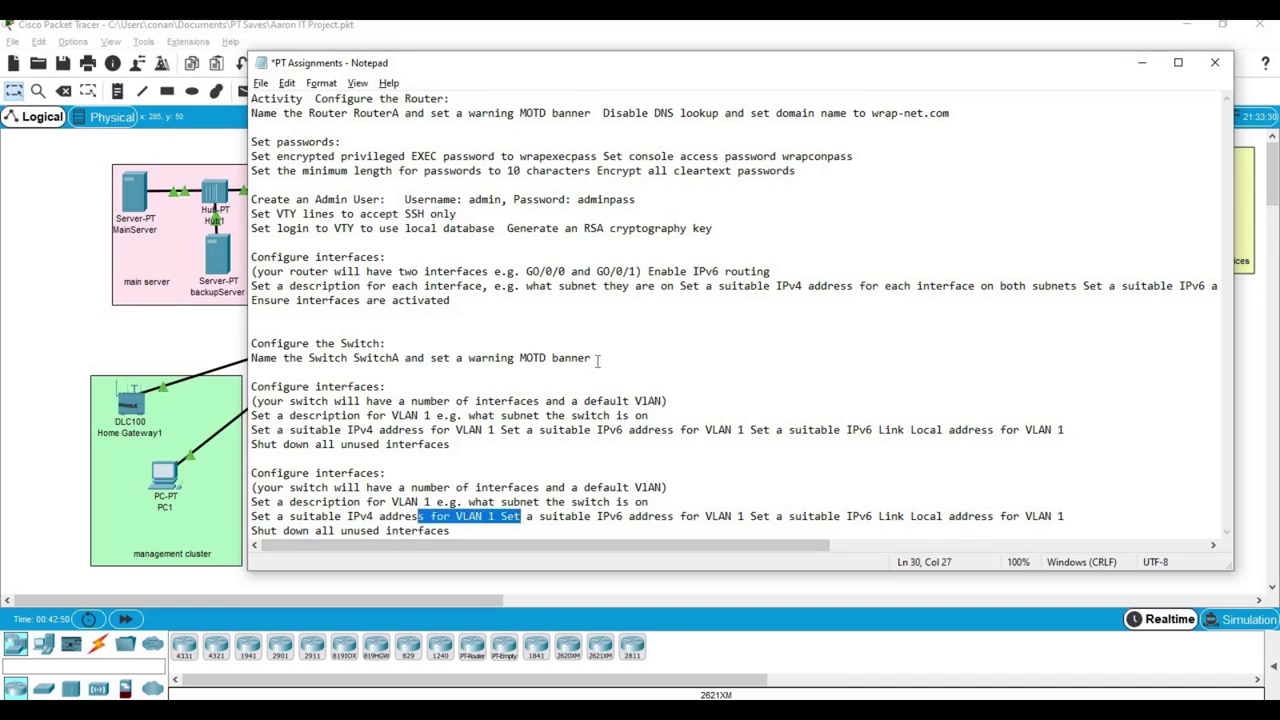
left_click_drag(592, 357, 585, 357)
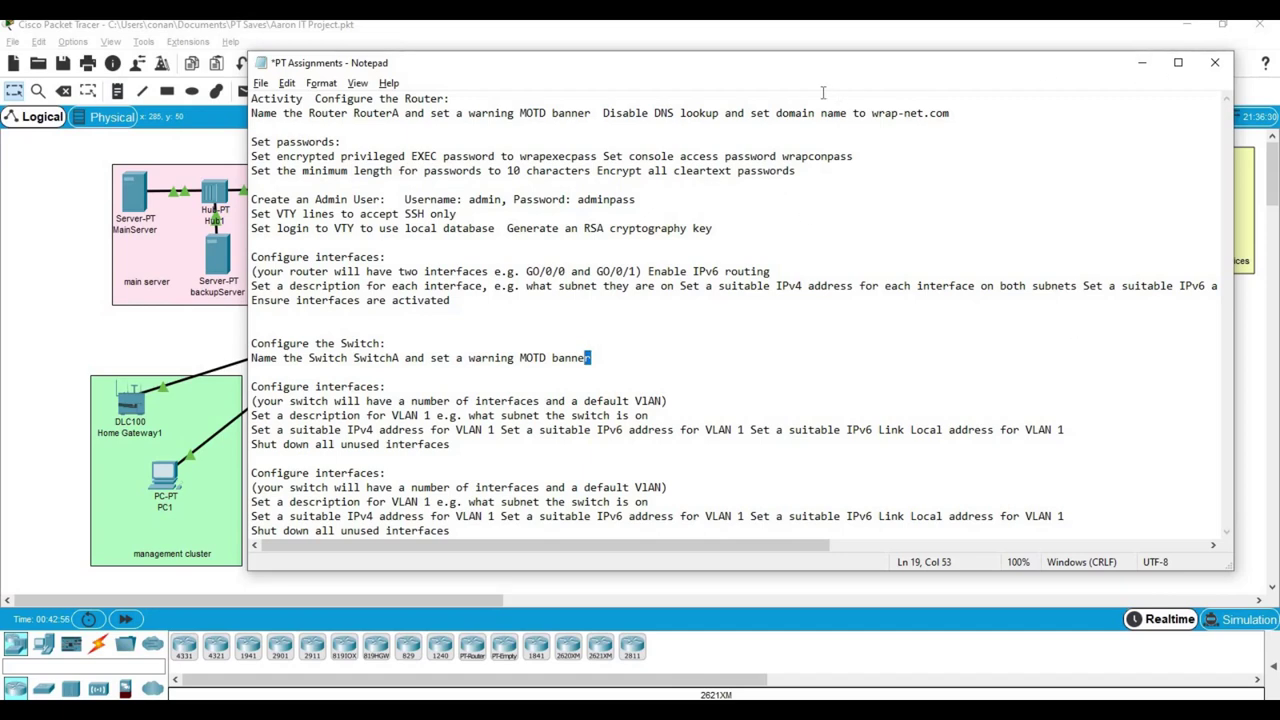
Step: Recheck the DNS lookup and wrap-net.com tasks, then bring the Packet Tracer topology forward
left_click_drag(799, 85, 771, 105)
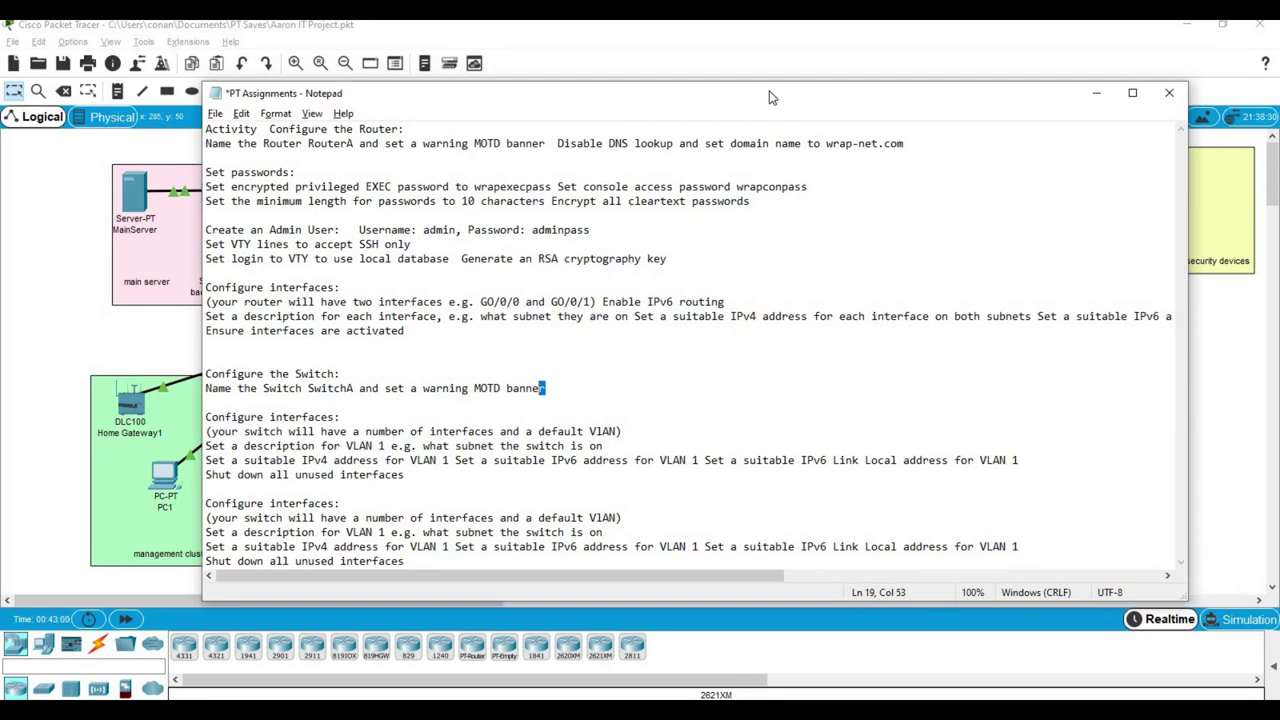
left_click_drag(589, 143, 674, 143)
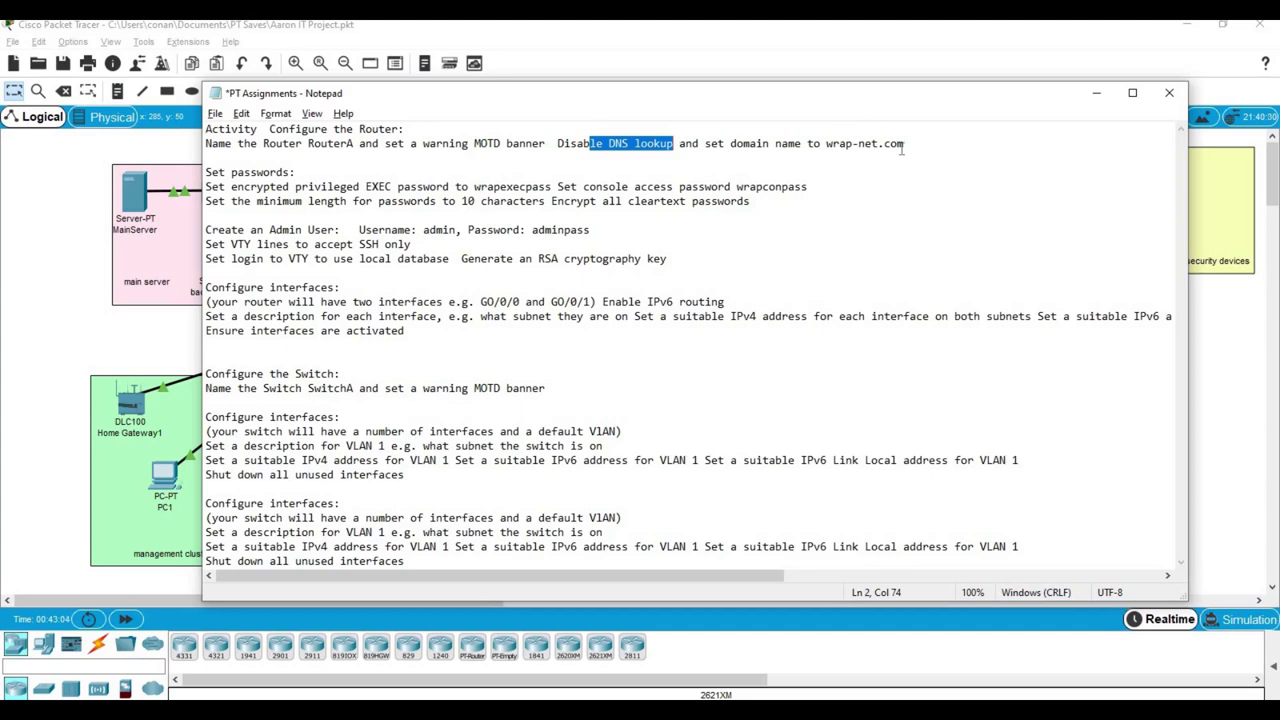
left_click_drag(904, 143, 811, 143)
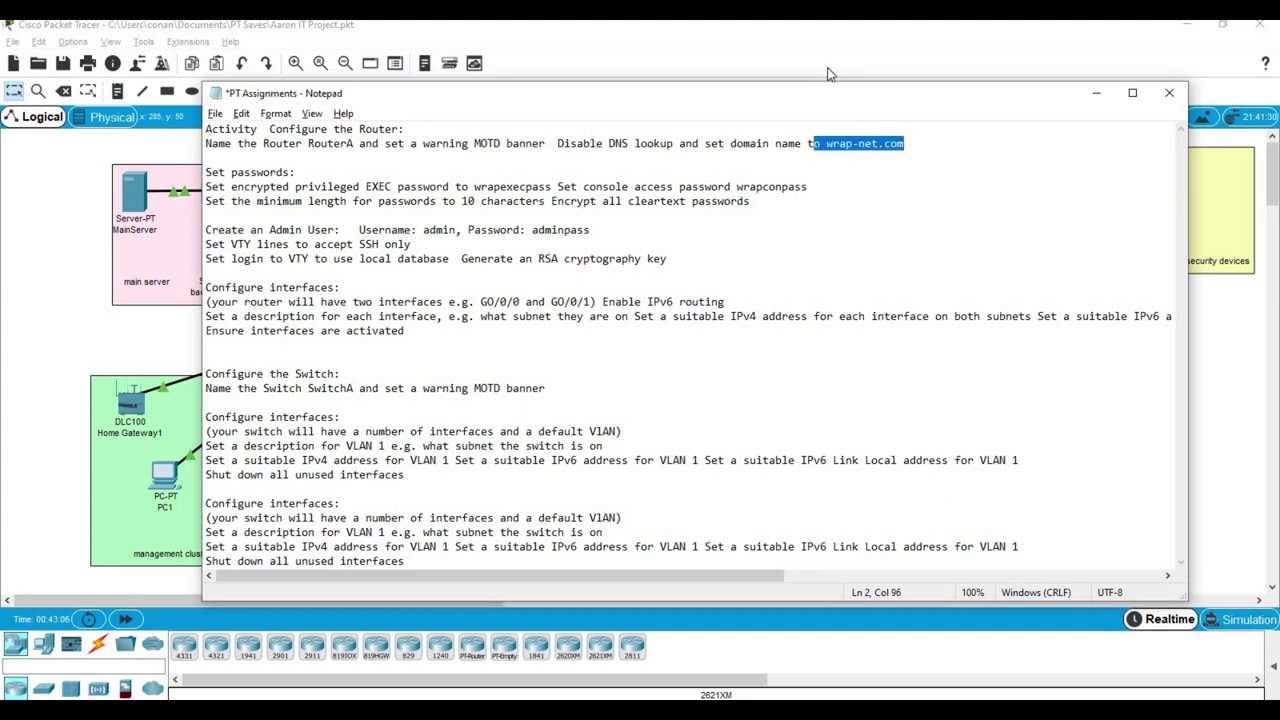
left_click(828, 73)
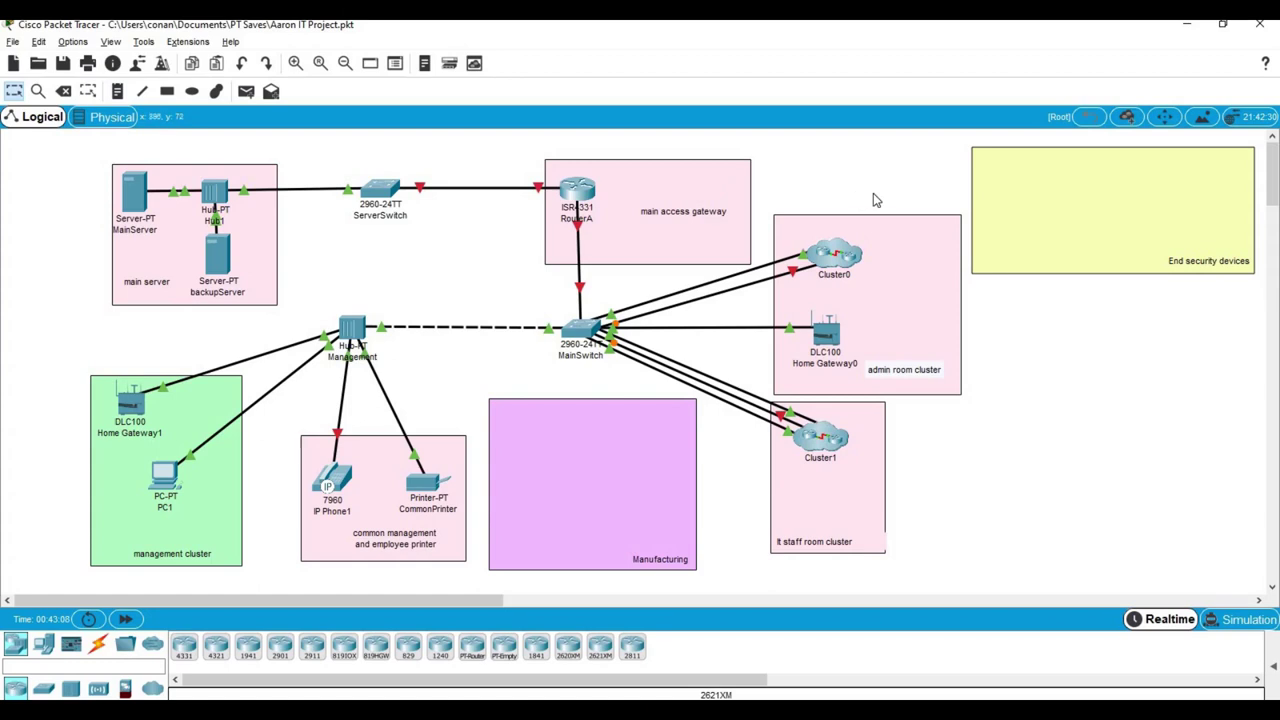
Step: Delete RouterA and place an ISR4331 Router0 in the main access gateway box
key("Delete")
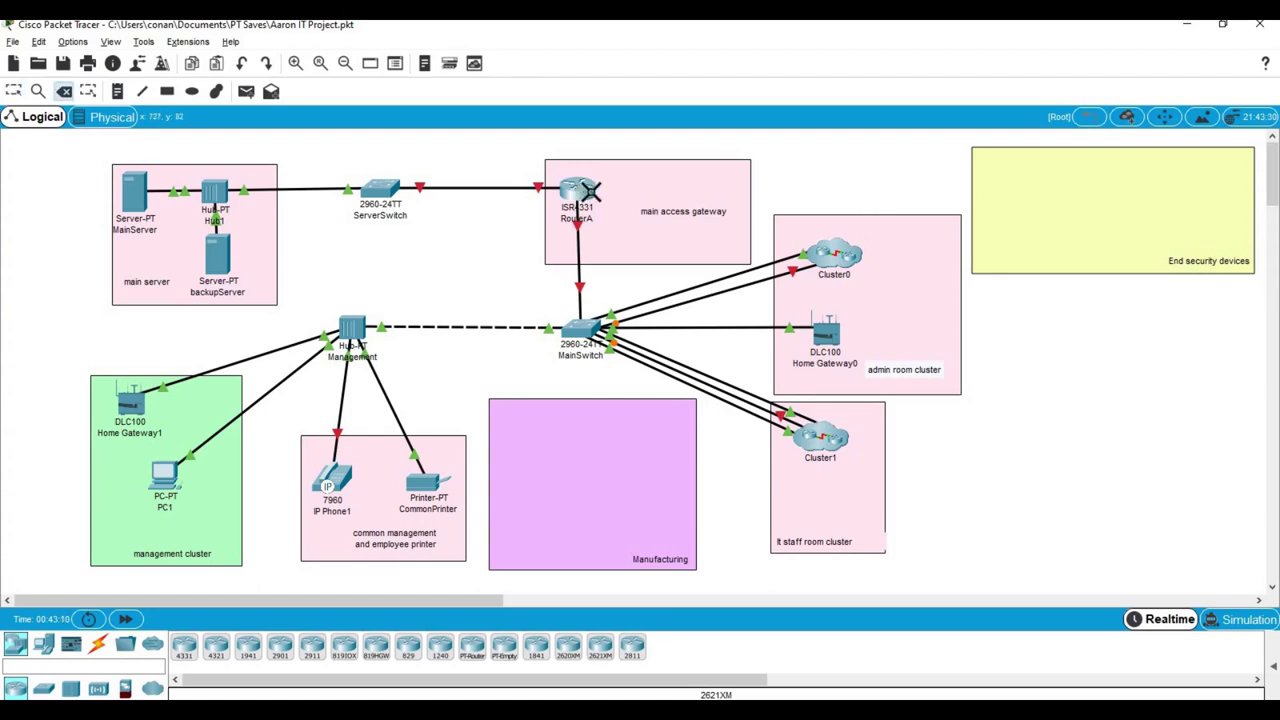
left_click(577, 190)
key("Escape")
left_click(184, 647)
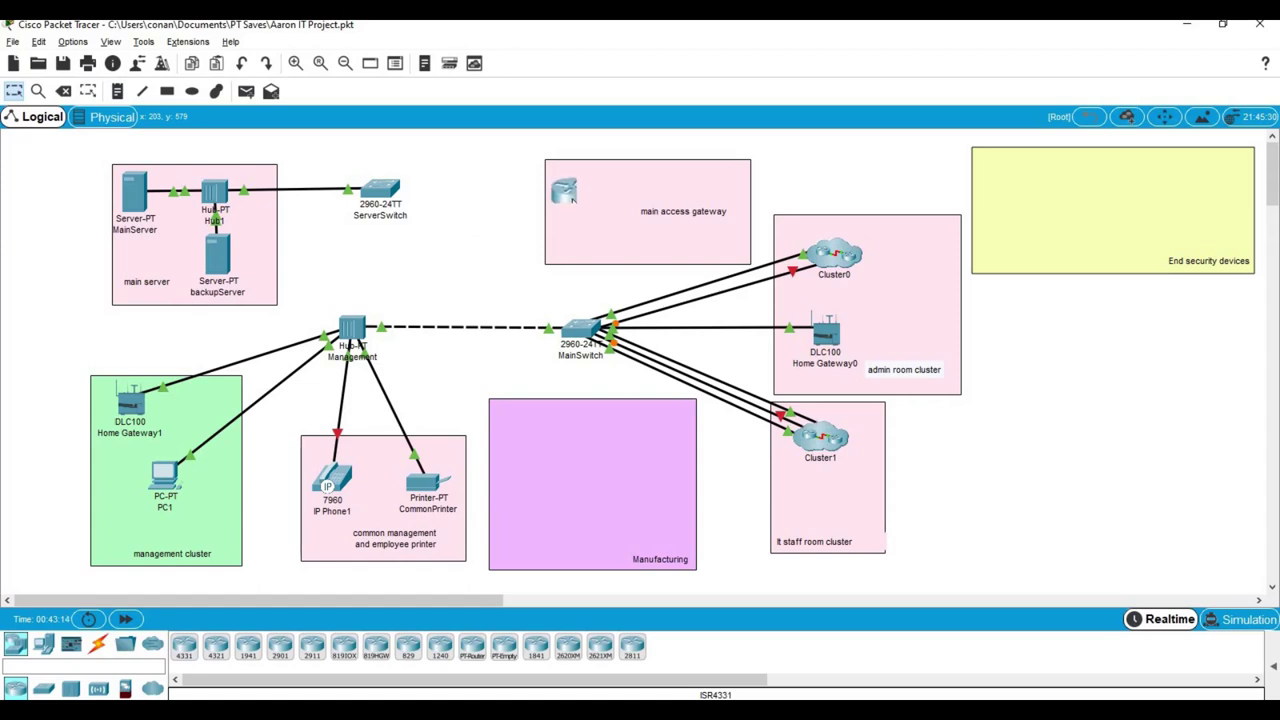
left_click(572, 200)
left_click_drag(581, 204, 579, 198)
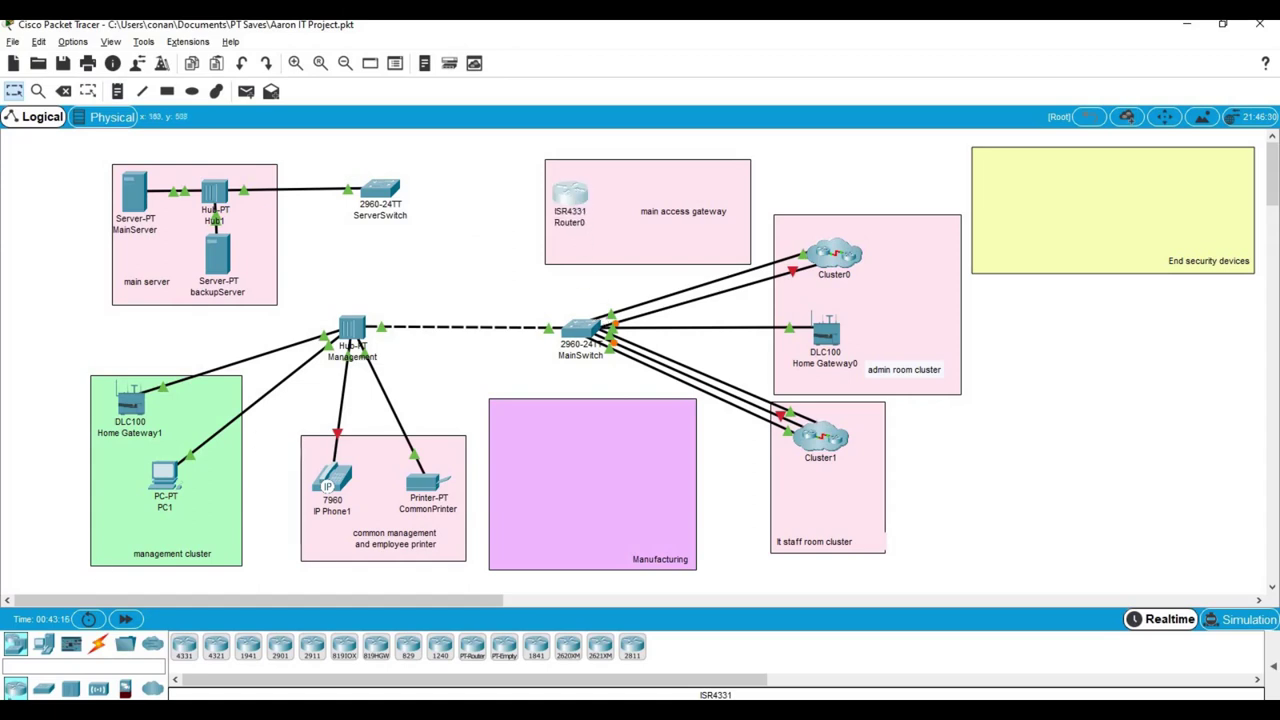
Step: Browse cable types and inspect the MainSwitch and ServerSwitch device windows
left_click(99, 644)
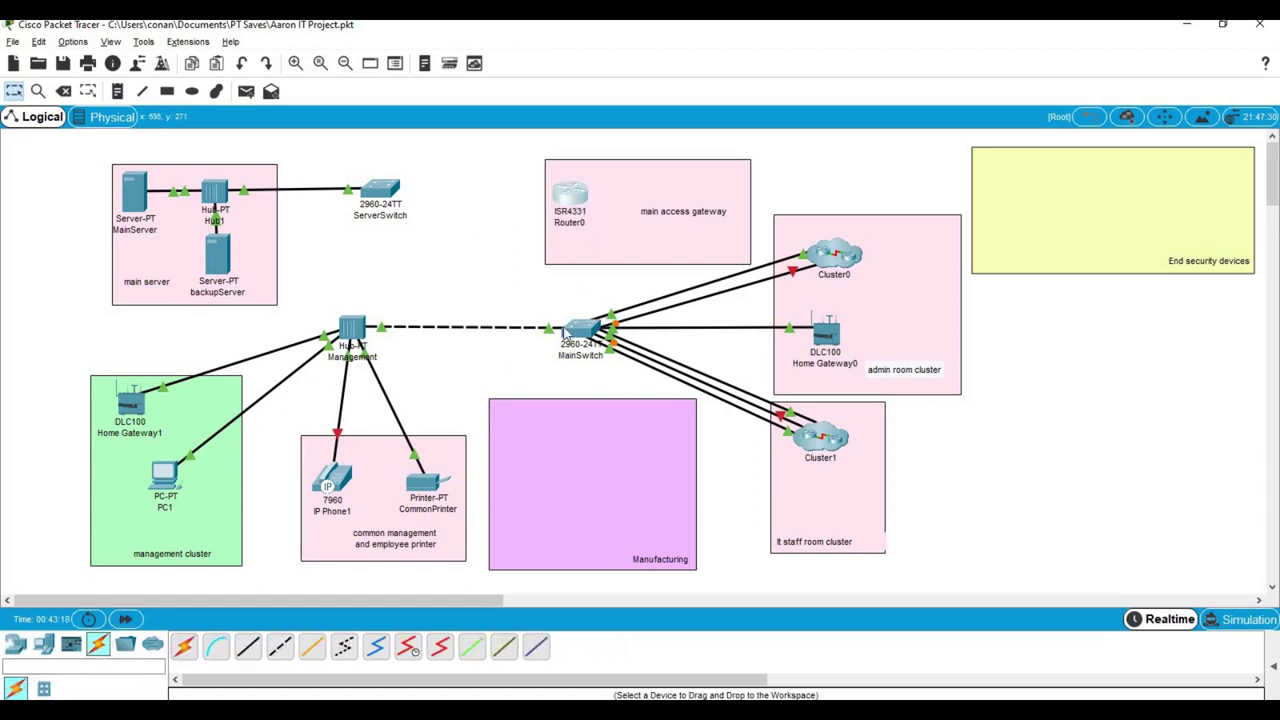
left_click(580, 332)
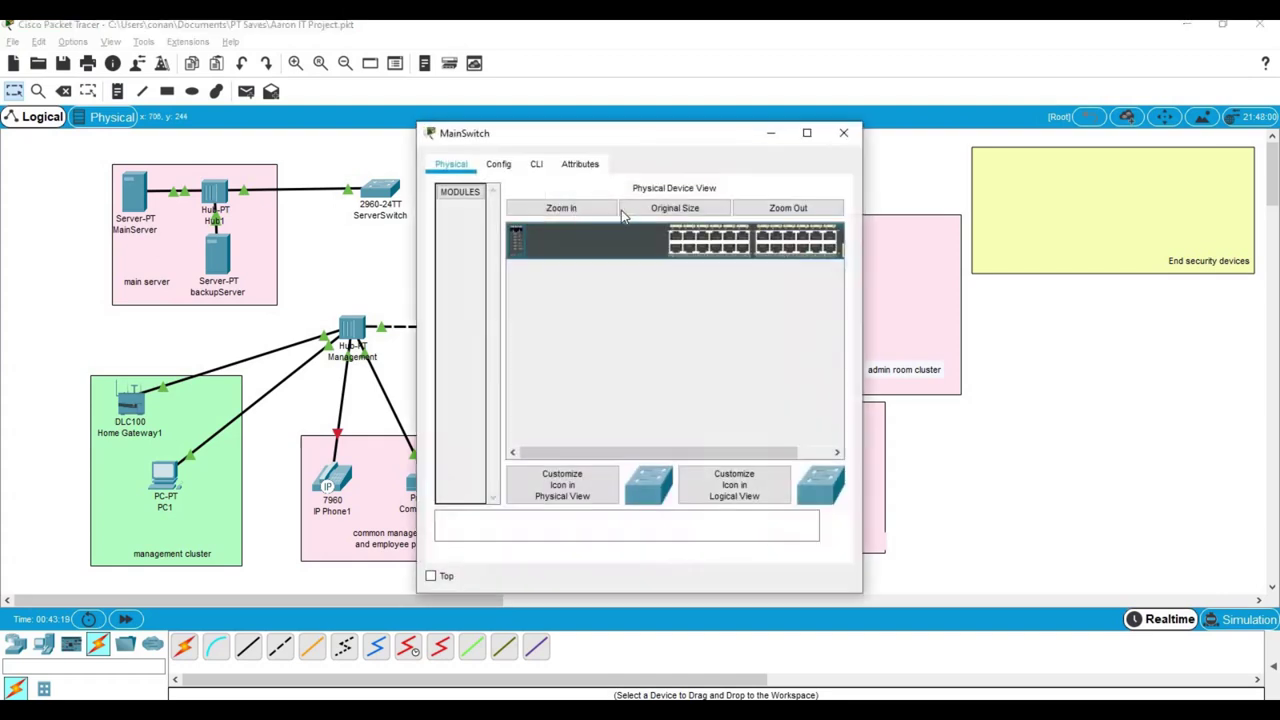
left_click(843, 134)
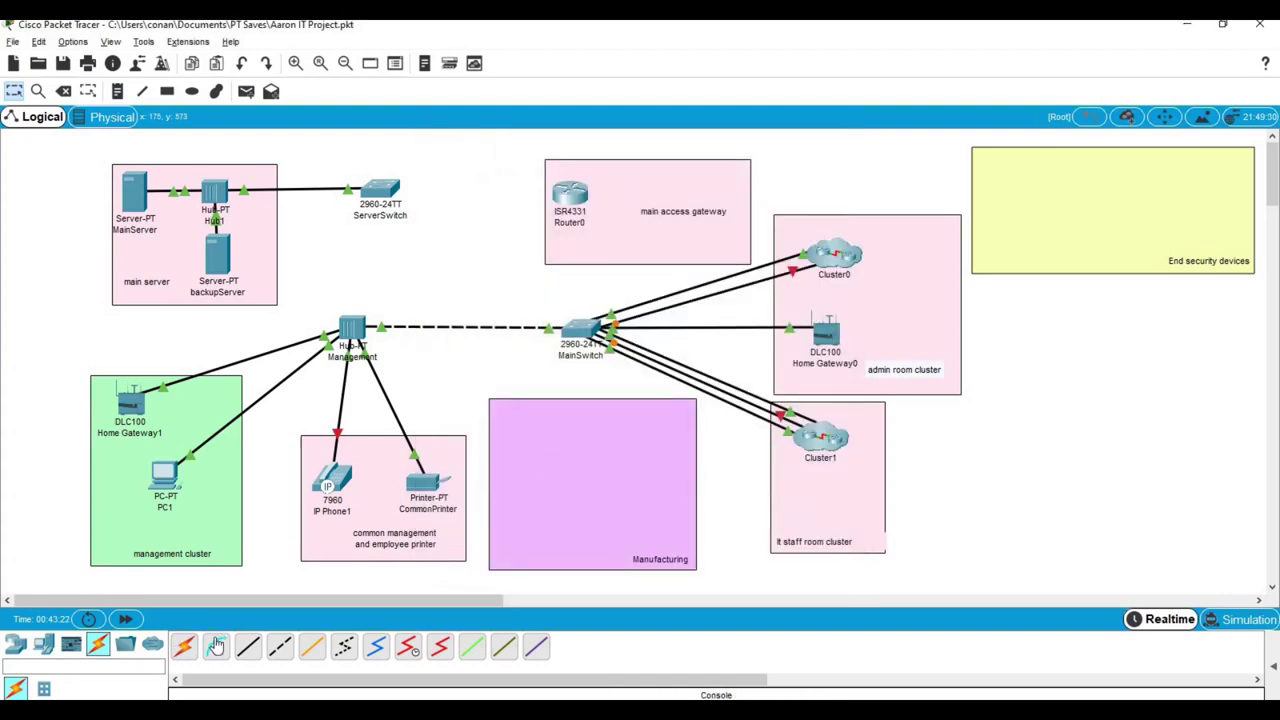
left_click(210, 648)
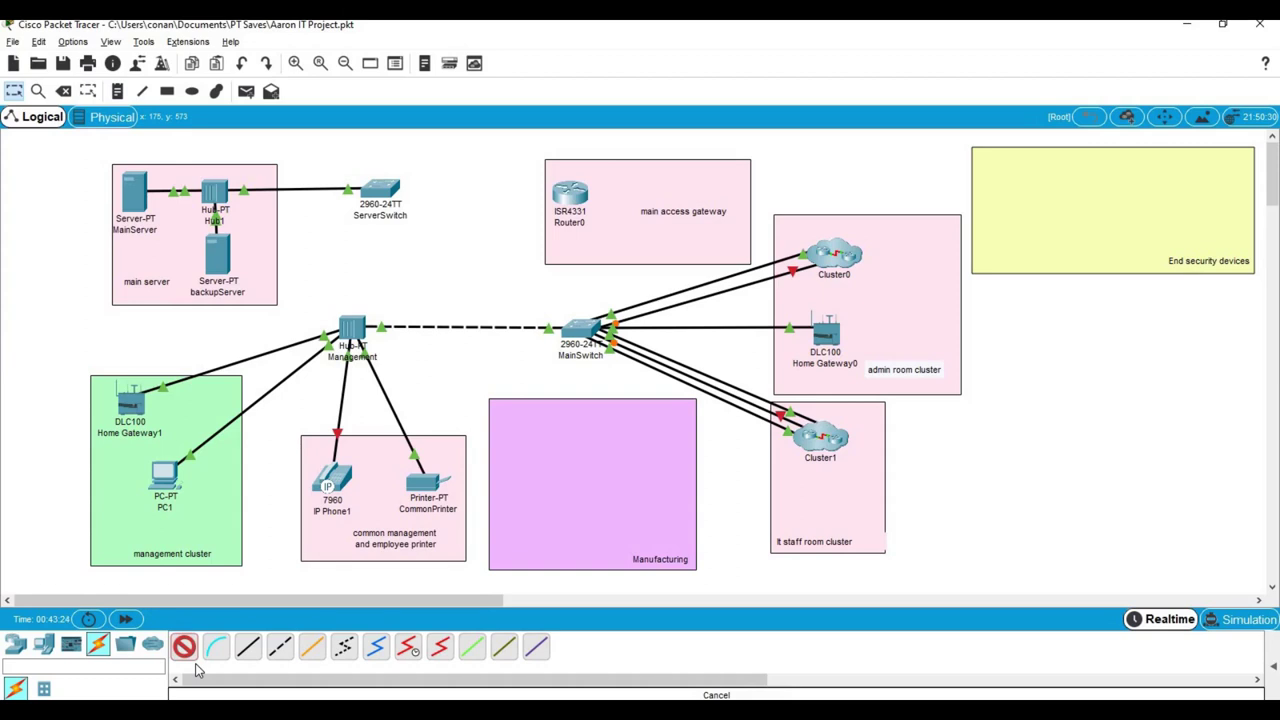
left_click(565, 200)
key("Escape")
left_click(380, 190)
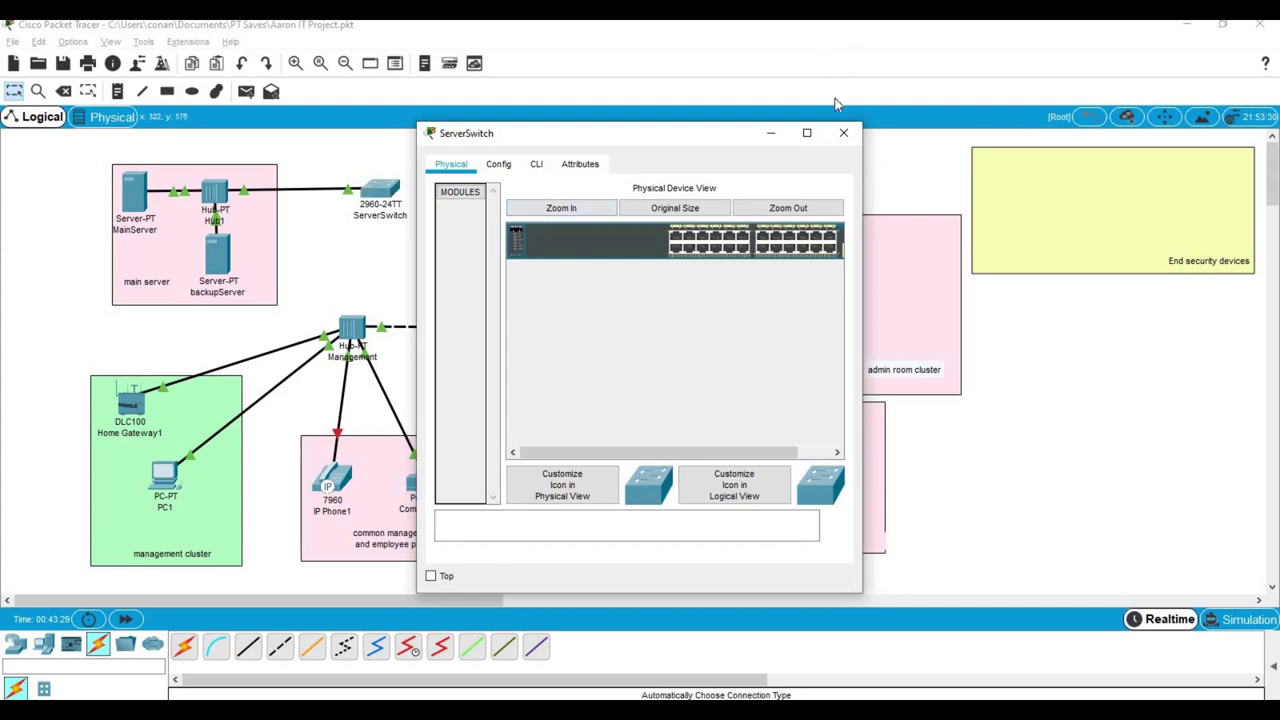
left_click(843, 132)
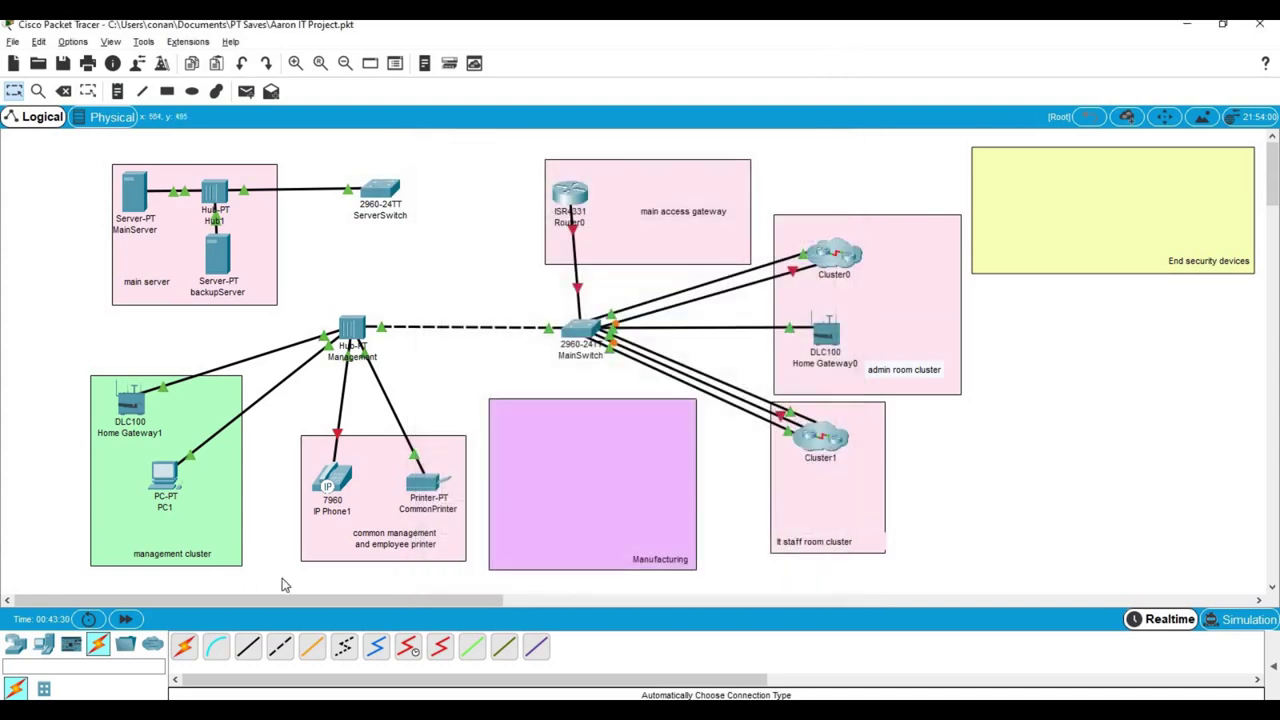
Step: Link ServerSwitch to Router0 with an automatic cable and reposition Router0
left_click(185, 648)
left_click(385, 192)
left_click(565, 192)
left_click_drag(567, 190, 583, 202)
Step: Open Router0's CLI and enlarge and reposition its window
left_click(583, 199)
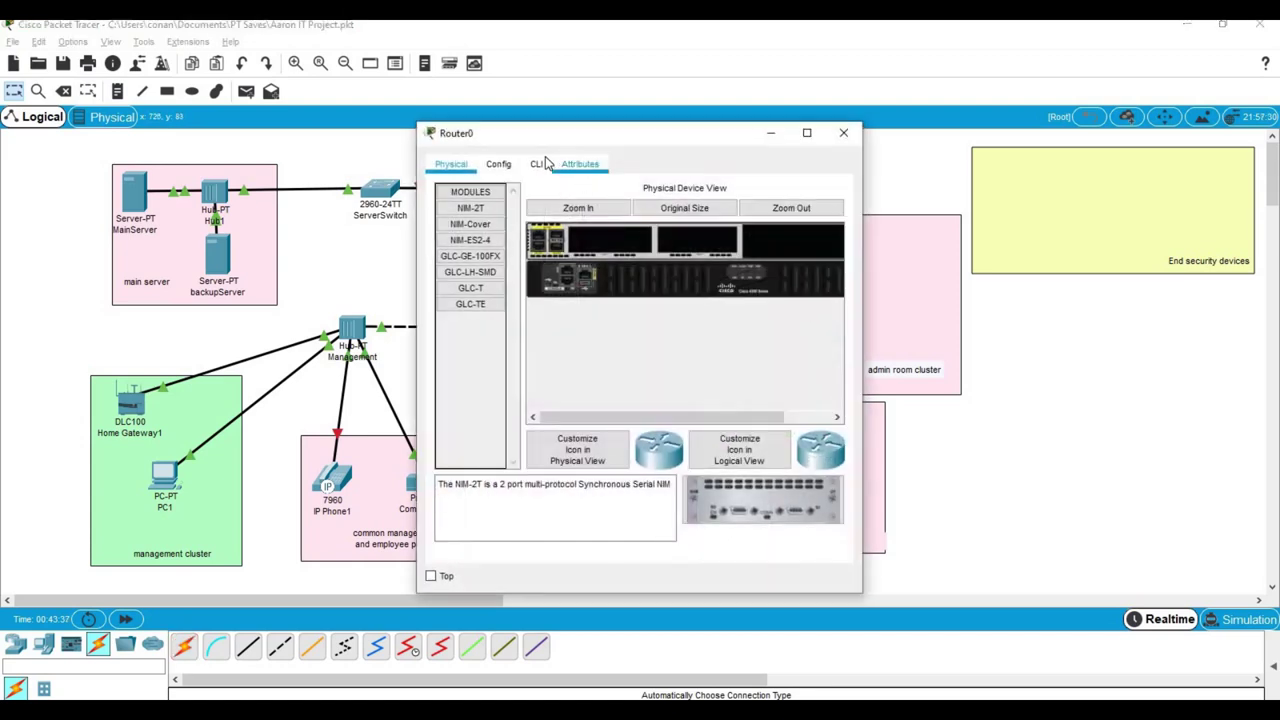
left_click(536, 164)
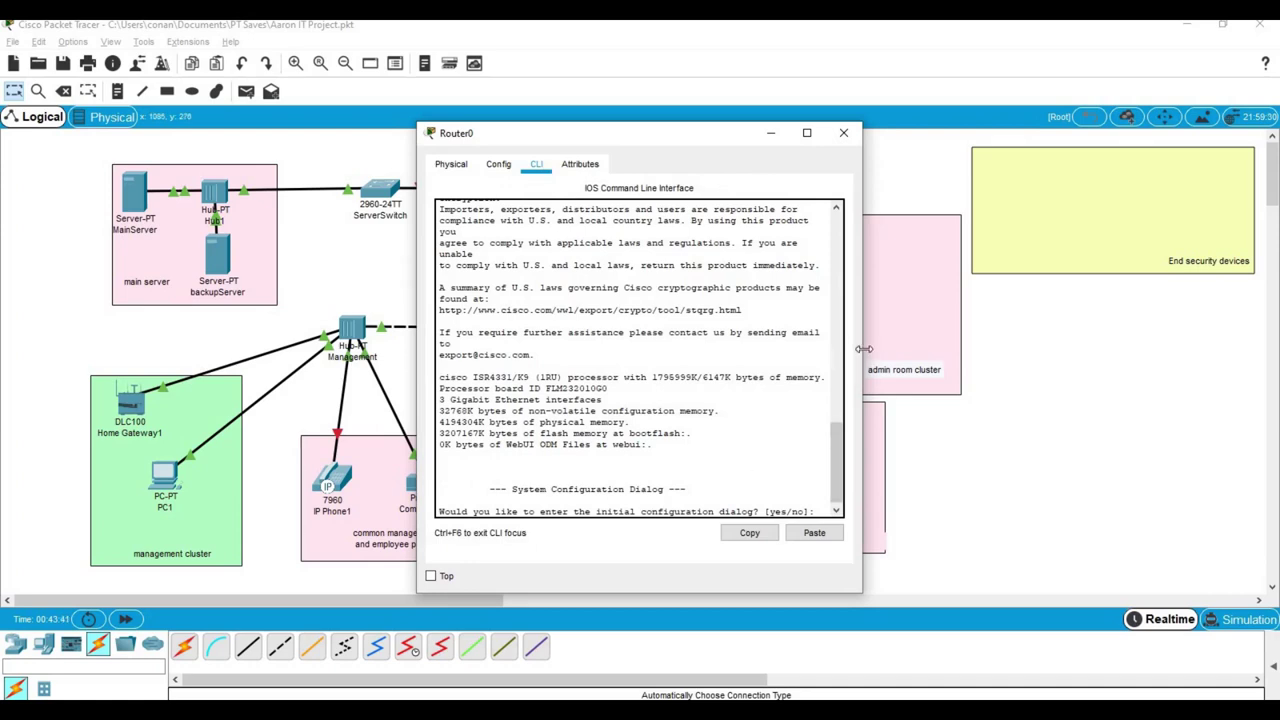
left_click_drag(862, 355, 1140, 355)
mouse_move(707, 139)
left_mouse_down()
mouse_move(631, 118)
mouse_move(631, 55)
left_mouse_up()
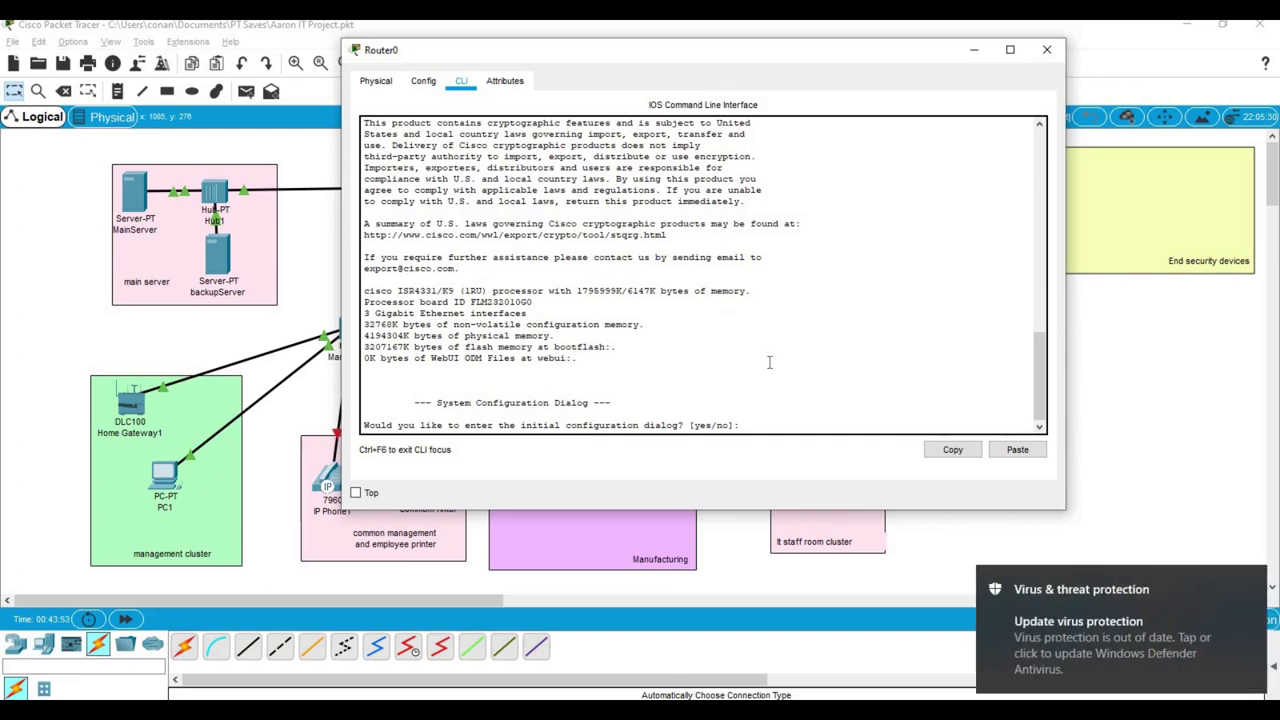
Step: Decline the initial configuration dialog and enter privileged then global configuration mode
type("no")
key("Return")
key("Return")
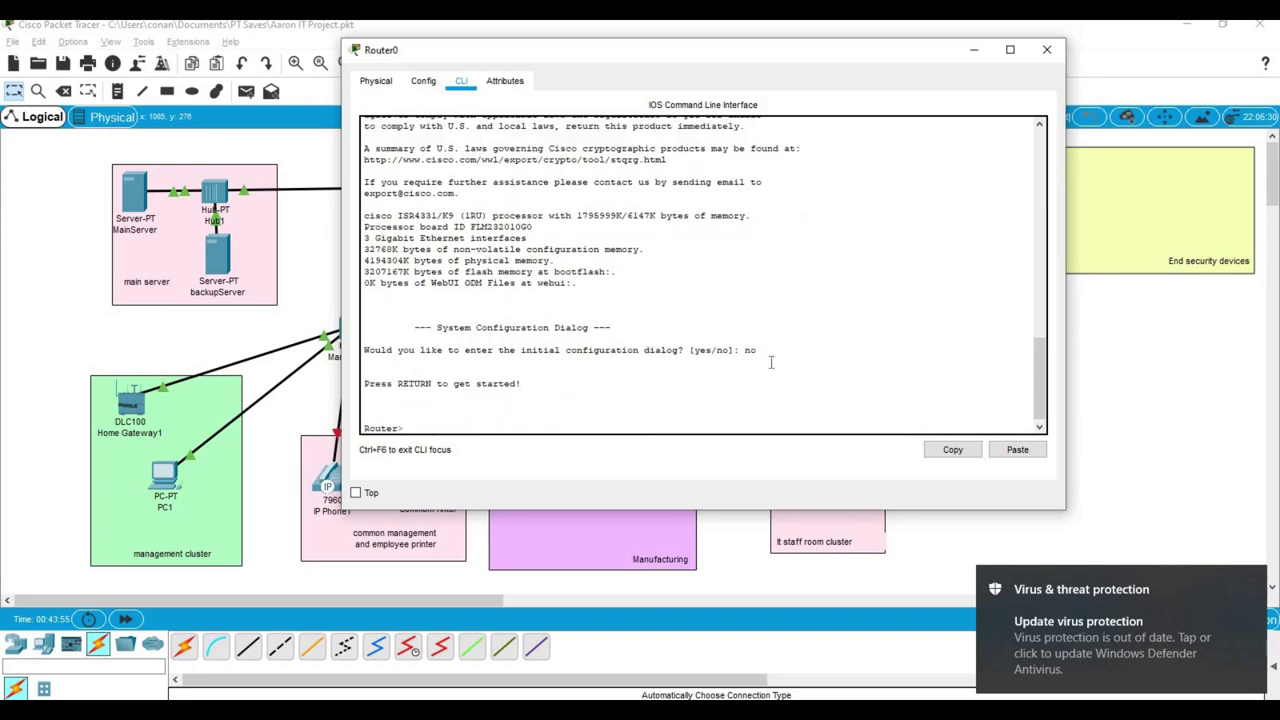
type("en")
key("Return")
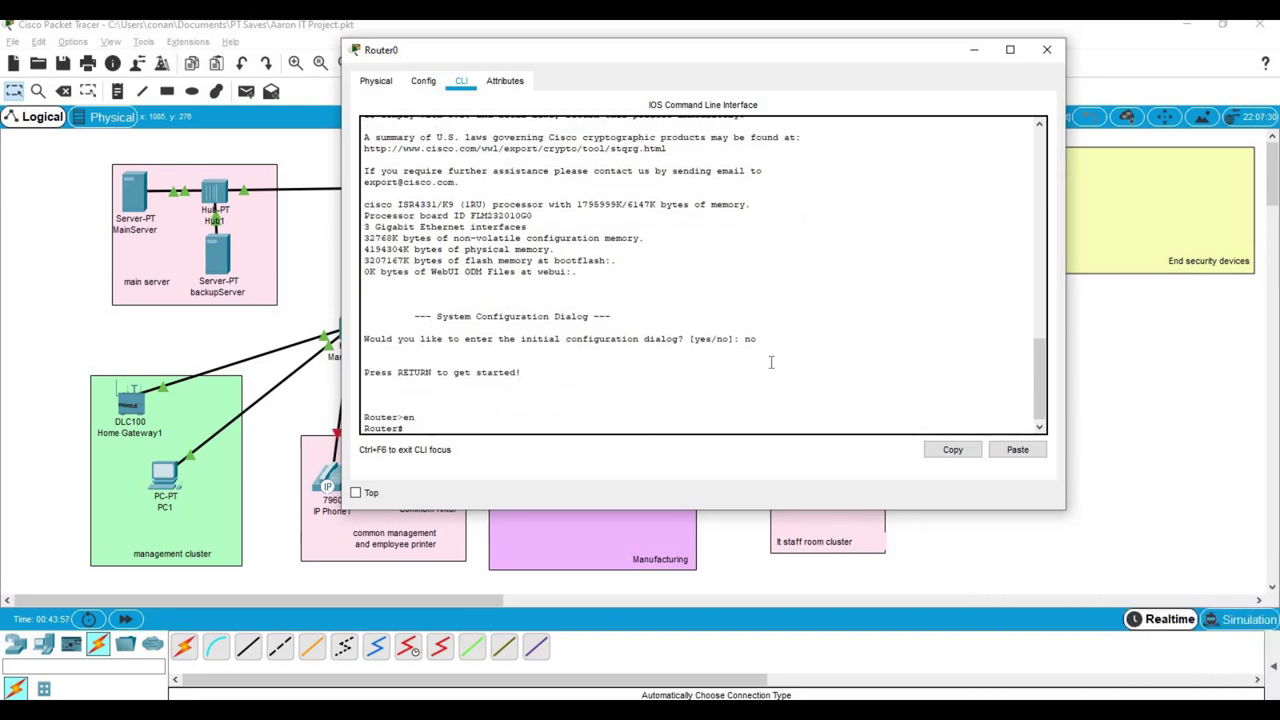
type("conf ")
type("ter")
key("Return")
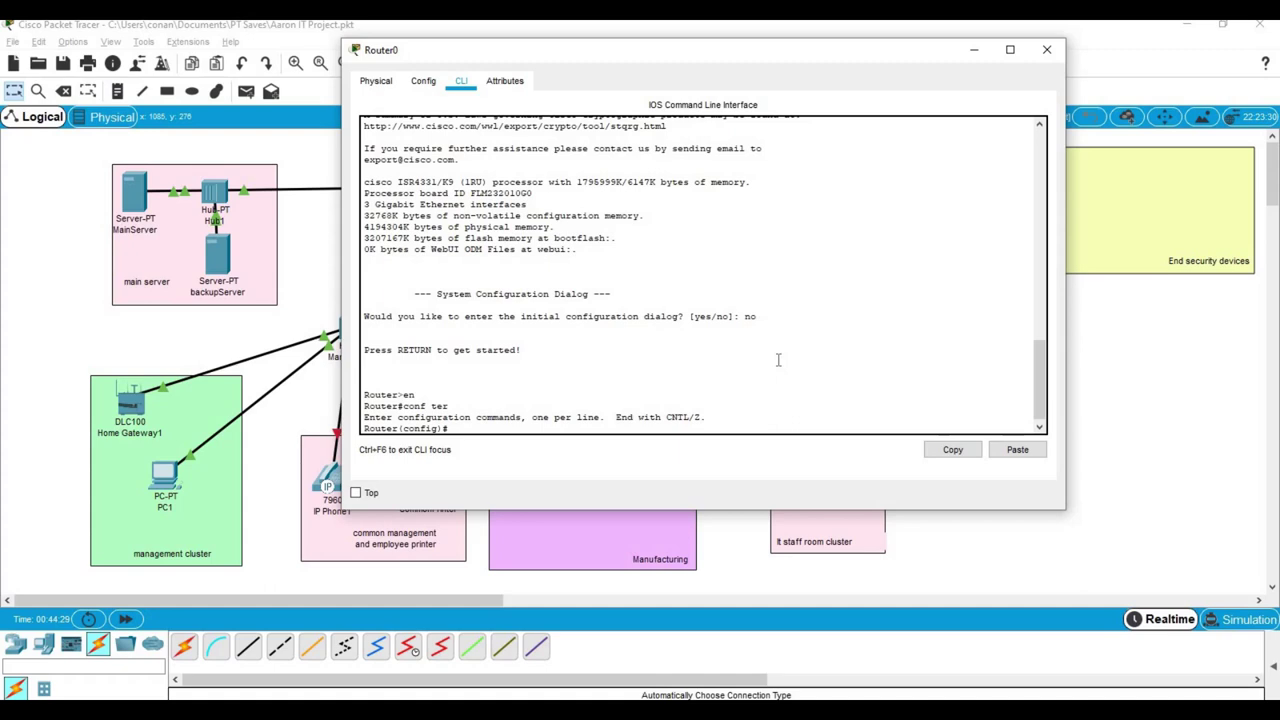
Step: Set the router hostname to RouterA, correcting the typo
type("hos")
type("st")
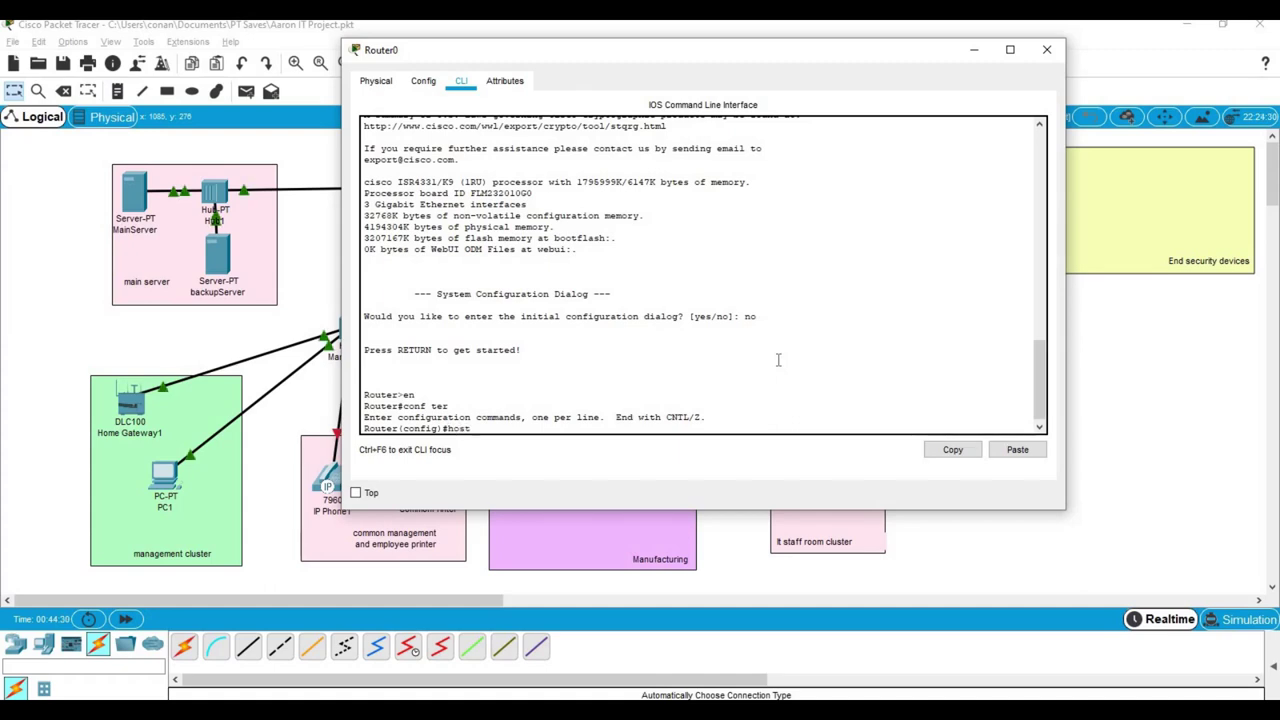
type("name")
type("ocut")
key("BackSpace")
key("BackSpace")
type("uterA")
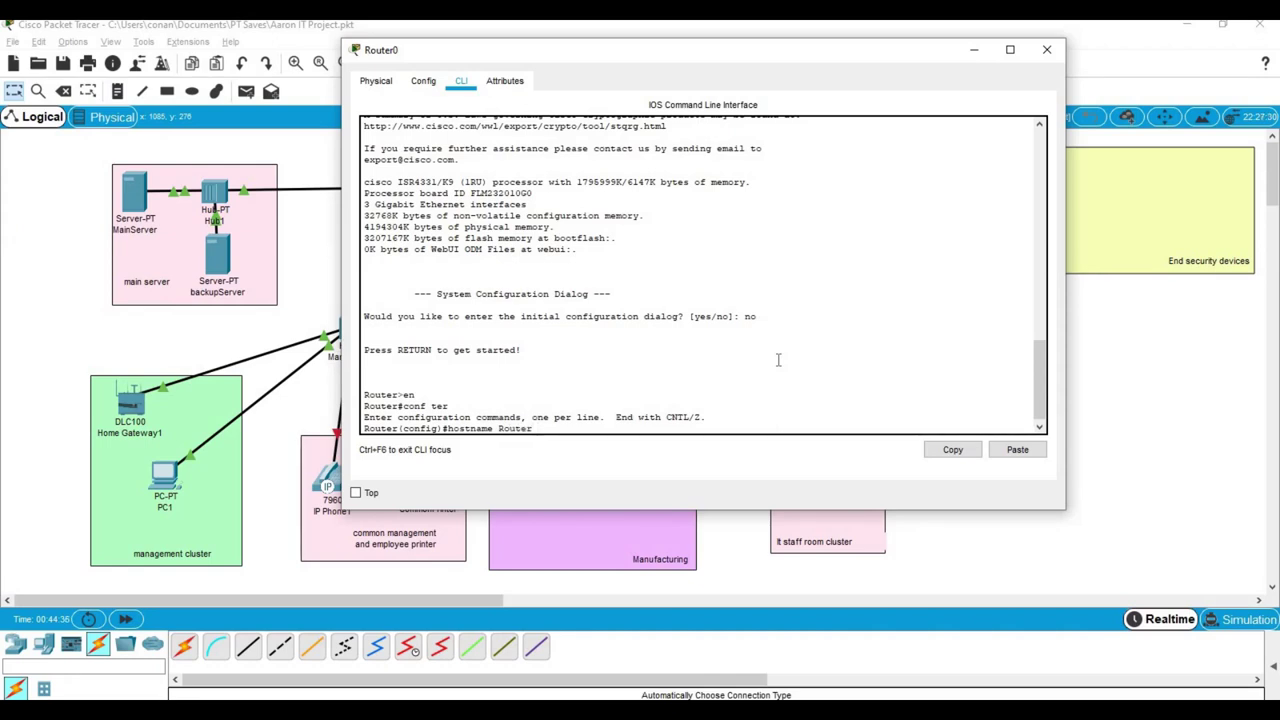
key("Return")
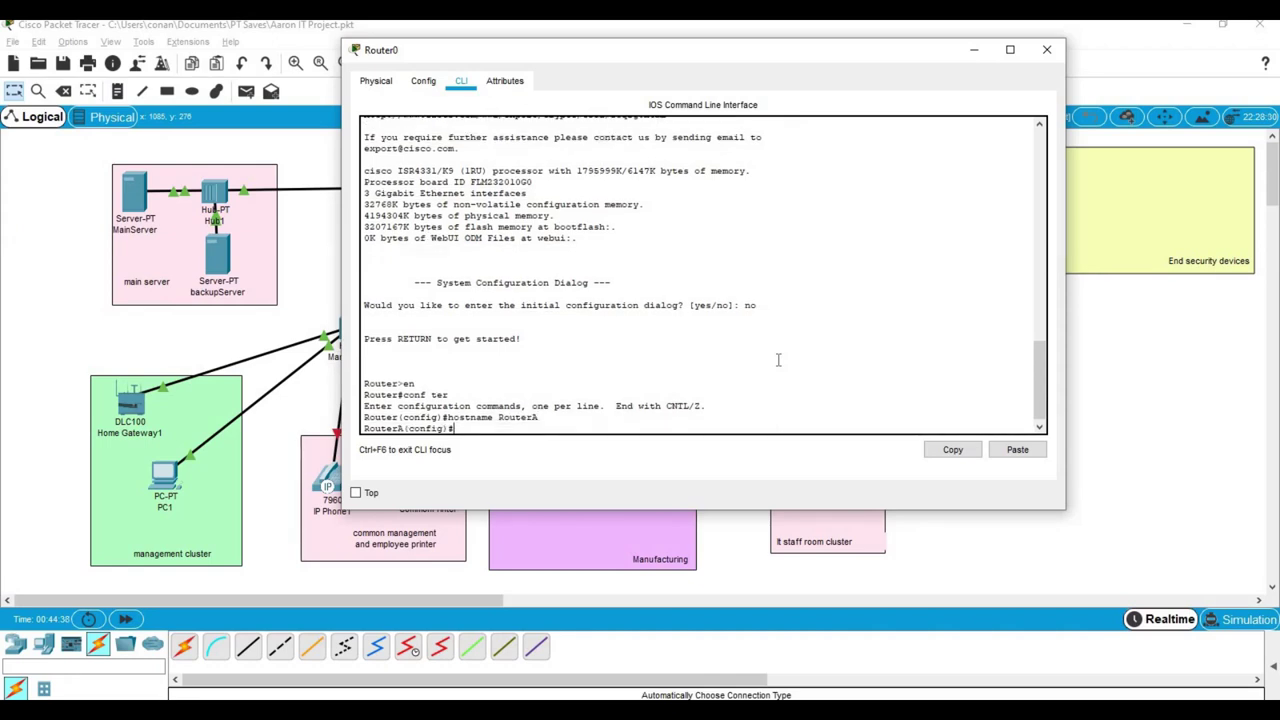
Step: Start a banner motd # with a dashed line and the router's 'KEEP OFF!' warning
type("banner motd #")
key("Return")
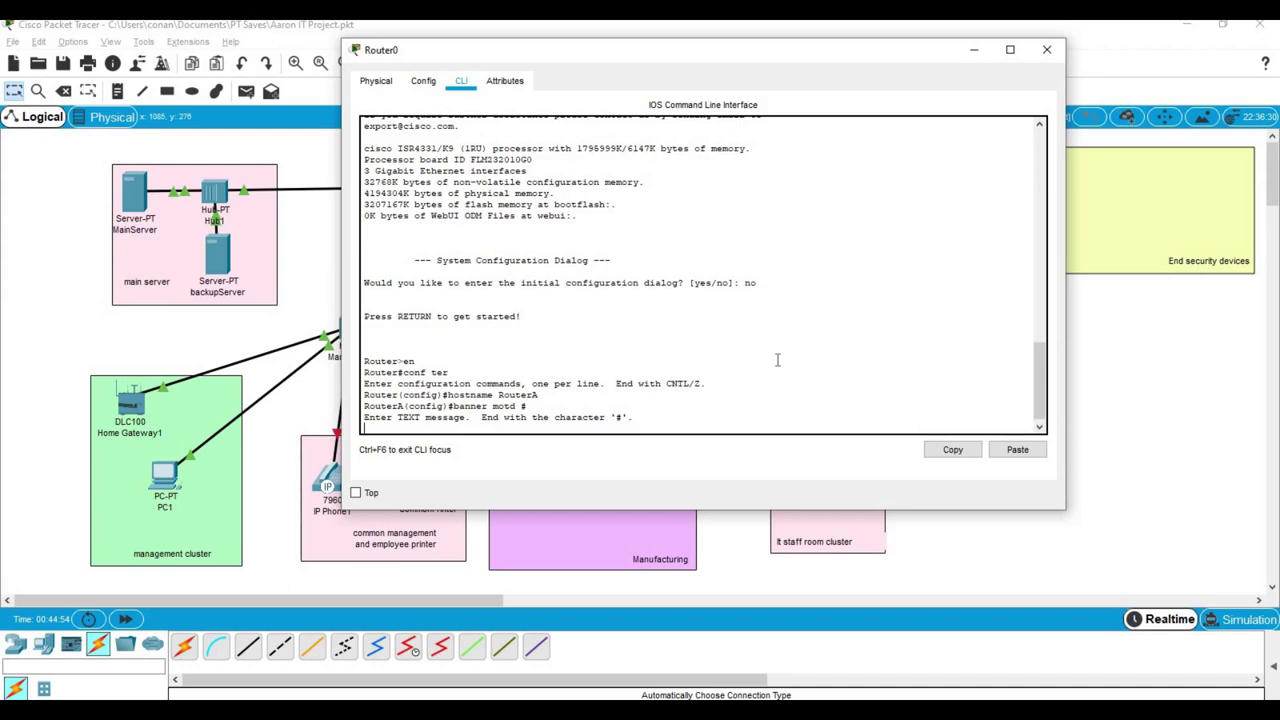
type("-----------------")
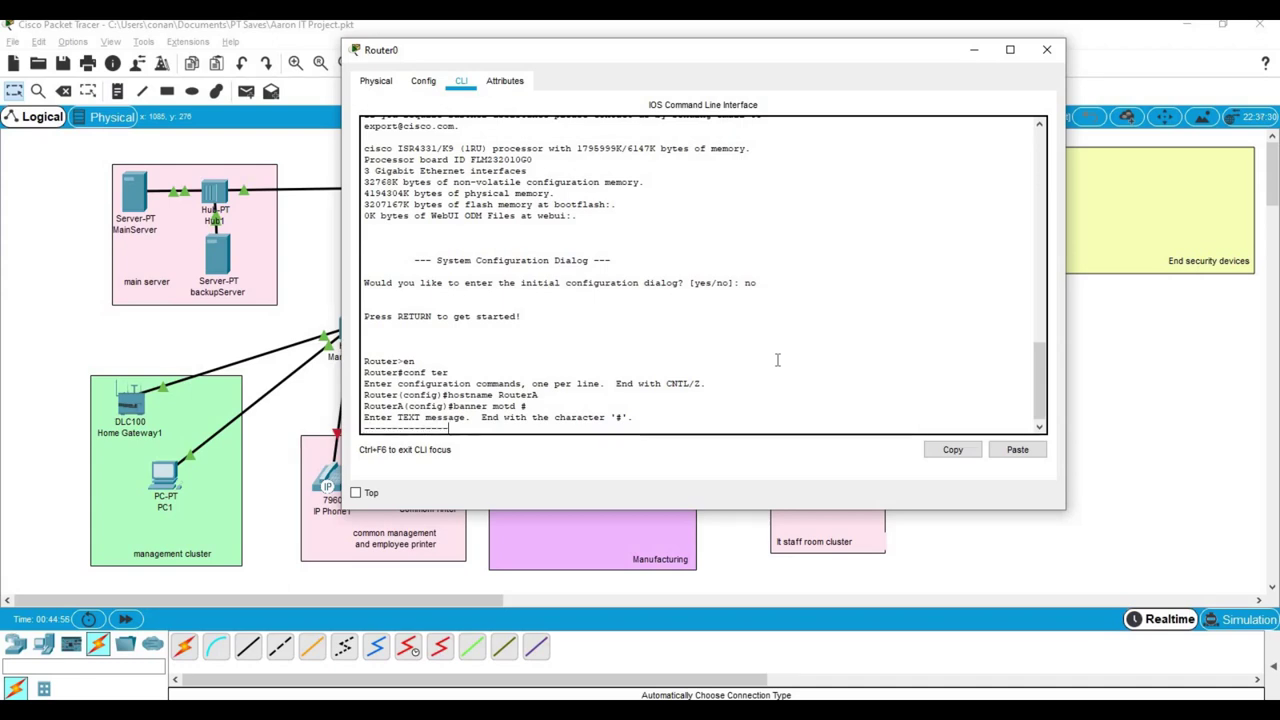
type("------------------------------------------------------------------------")
key("Return")
type("MINA RO")
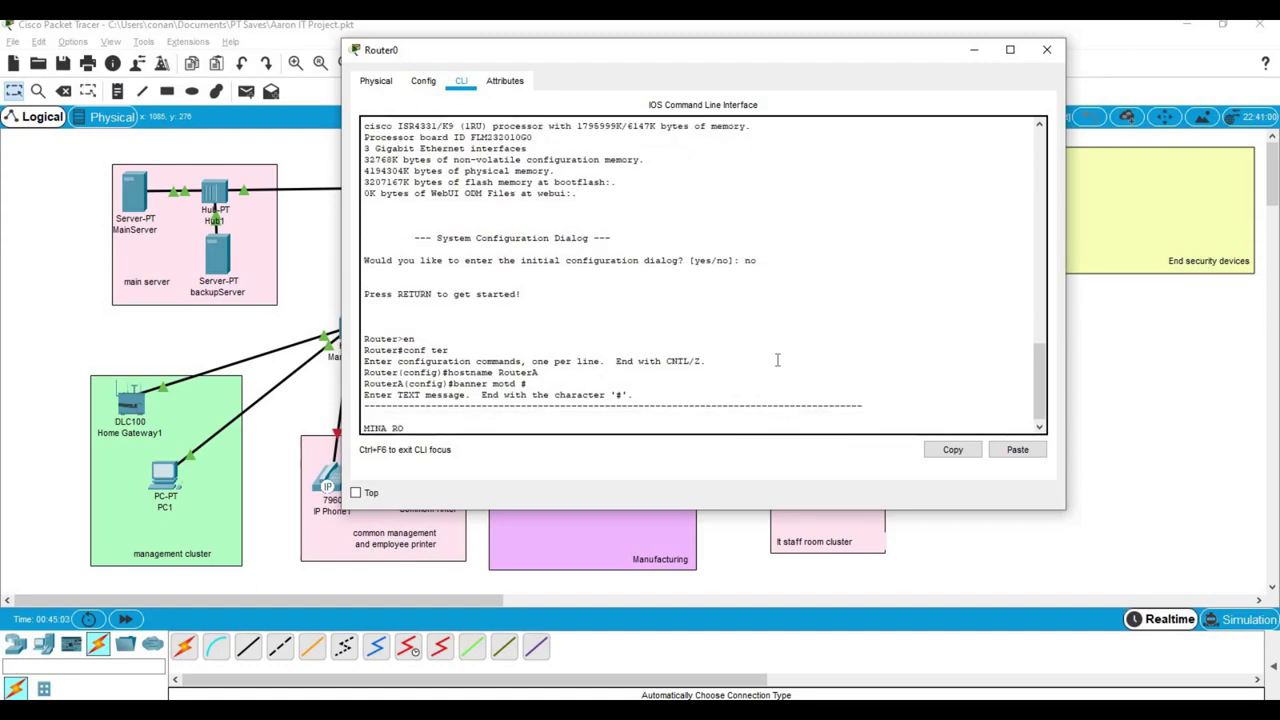
type("UTER. KEEP O")
type("FF!")
key("Return")
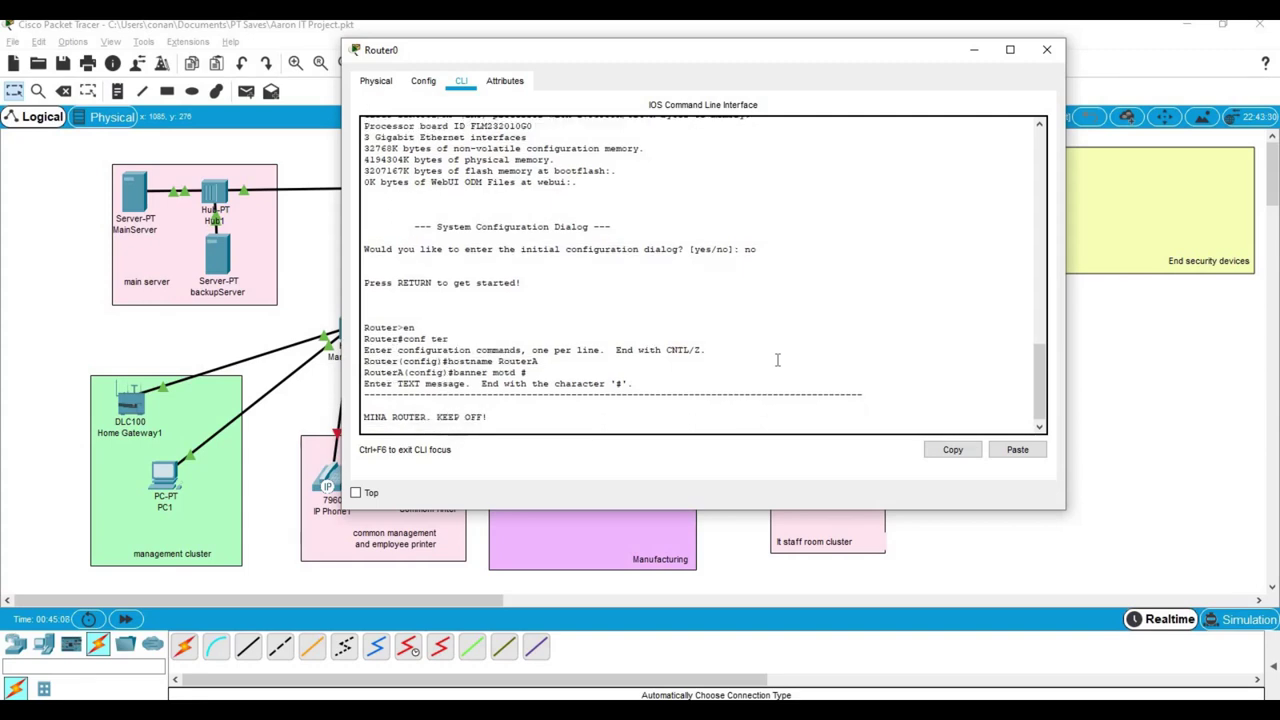
Step: Add the closing dashed line and end the banner with #
type("---------------------------------------------------------------------------------------------")
key("BackSpace")
key("BackSpace")
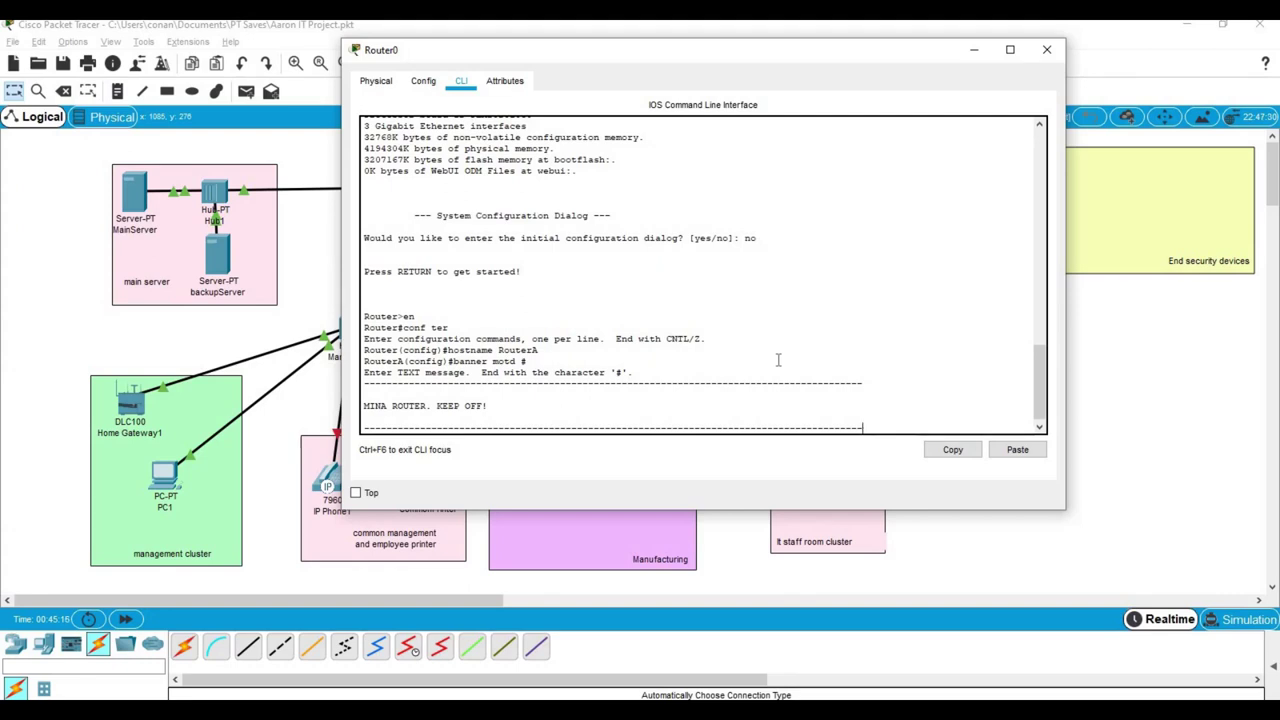
type("#")
key("Return")
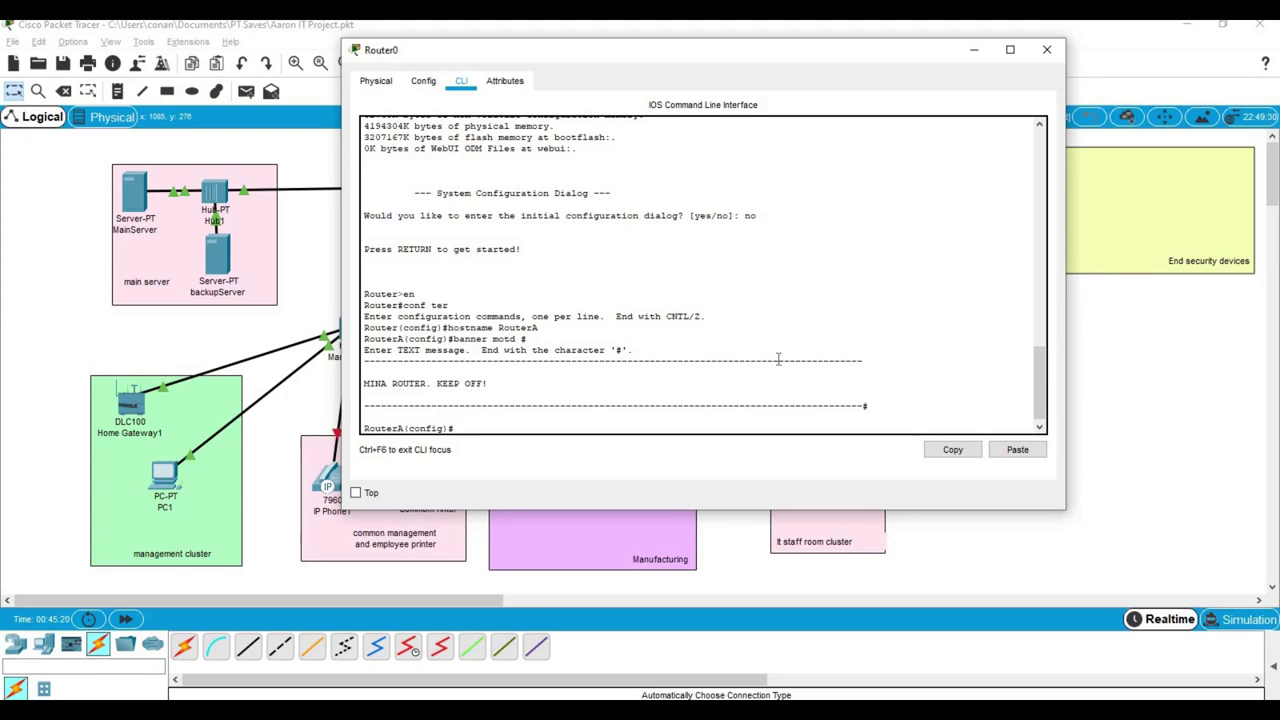
key("Return")
type("en")
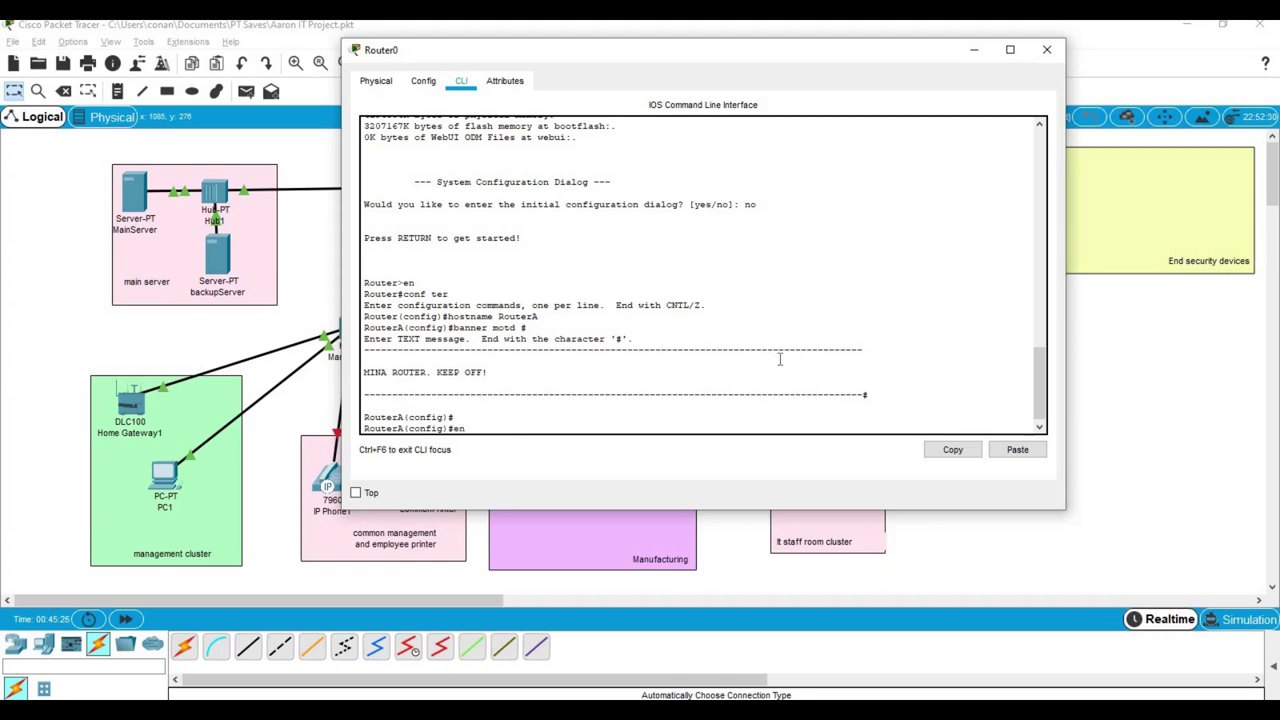
Step: Begin the enable command and look up the EXEC and console passwords in the notes
type("able")
key("alt+Tab")
key("alt+Tab")
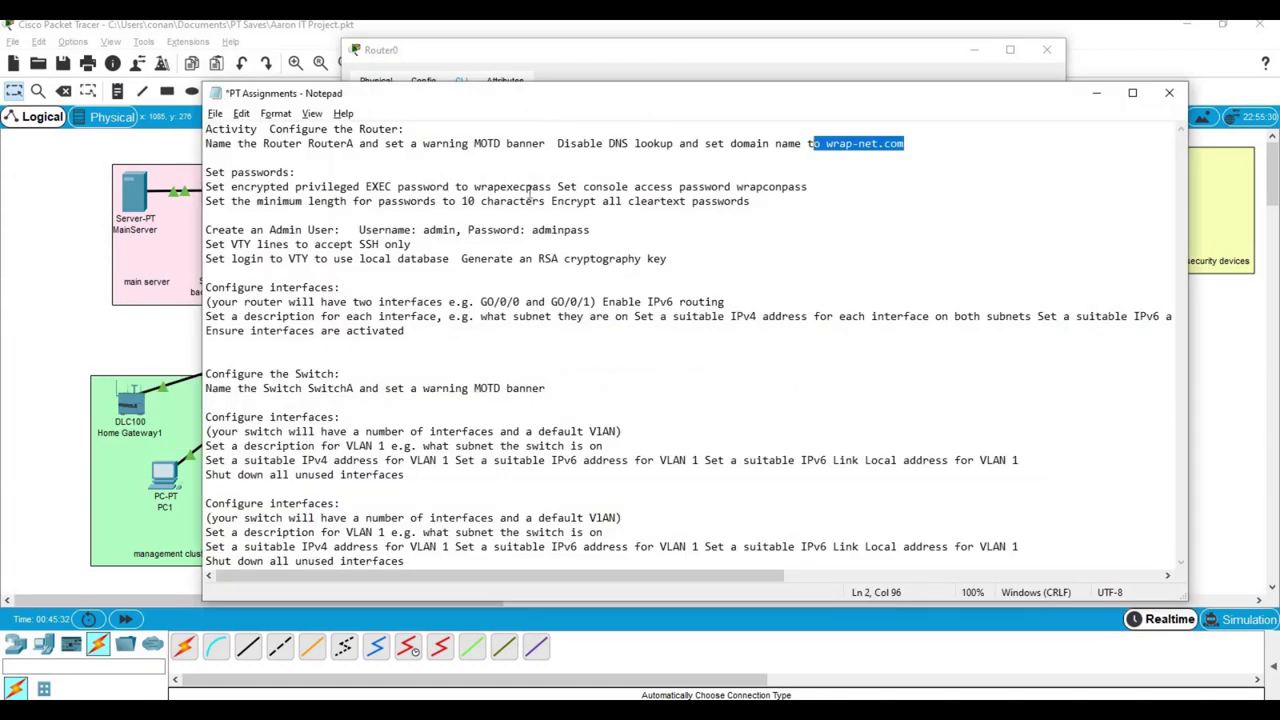
double_click(525, 188)
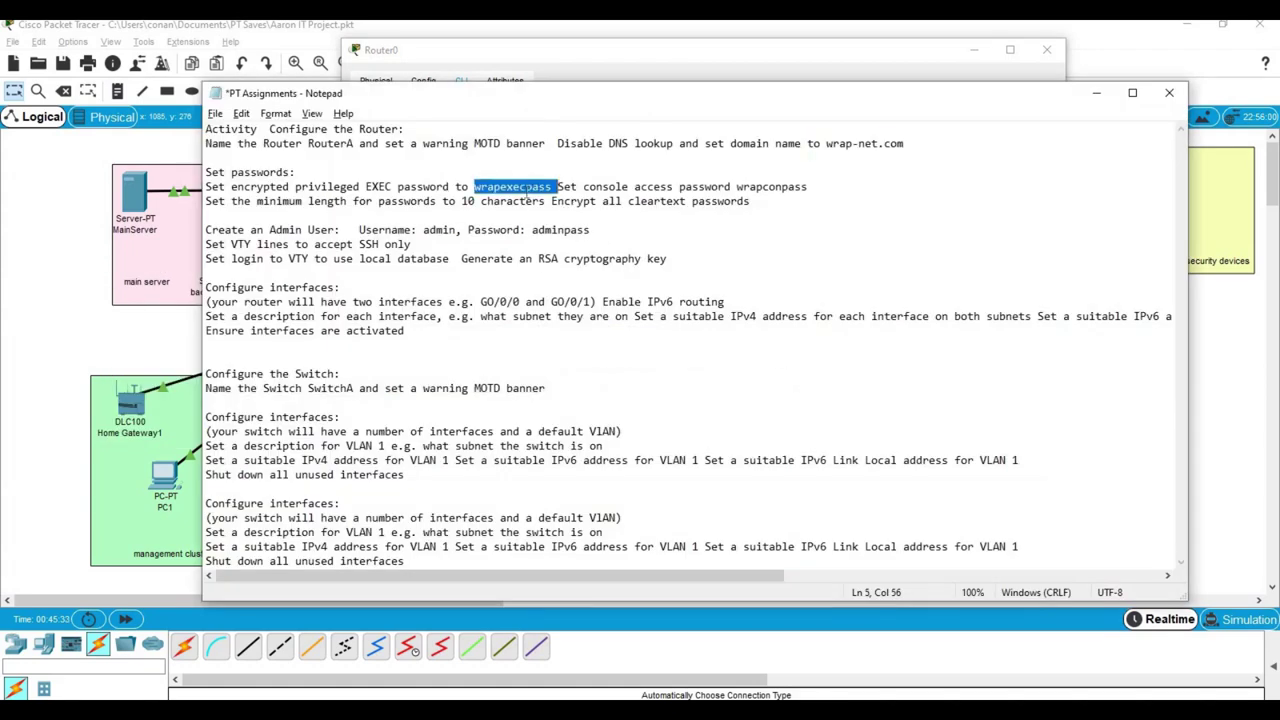
double_click(750, 188)
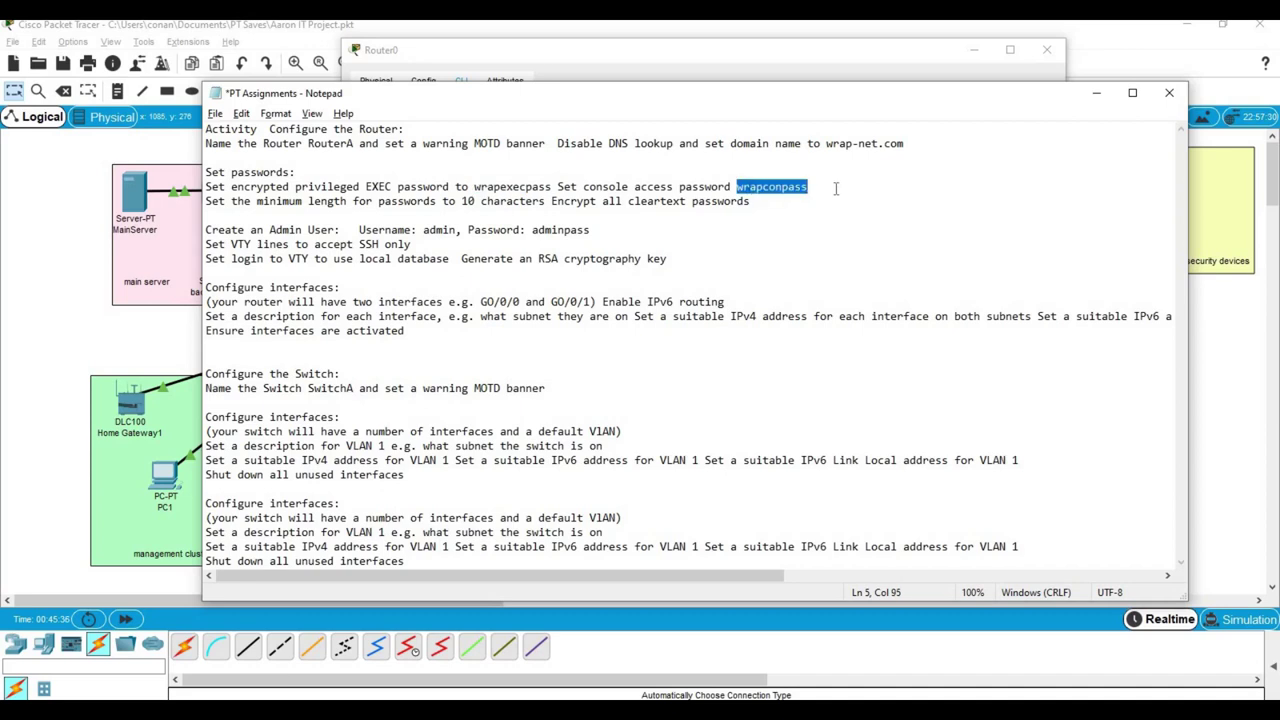
key("alt+Tab")
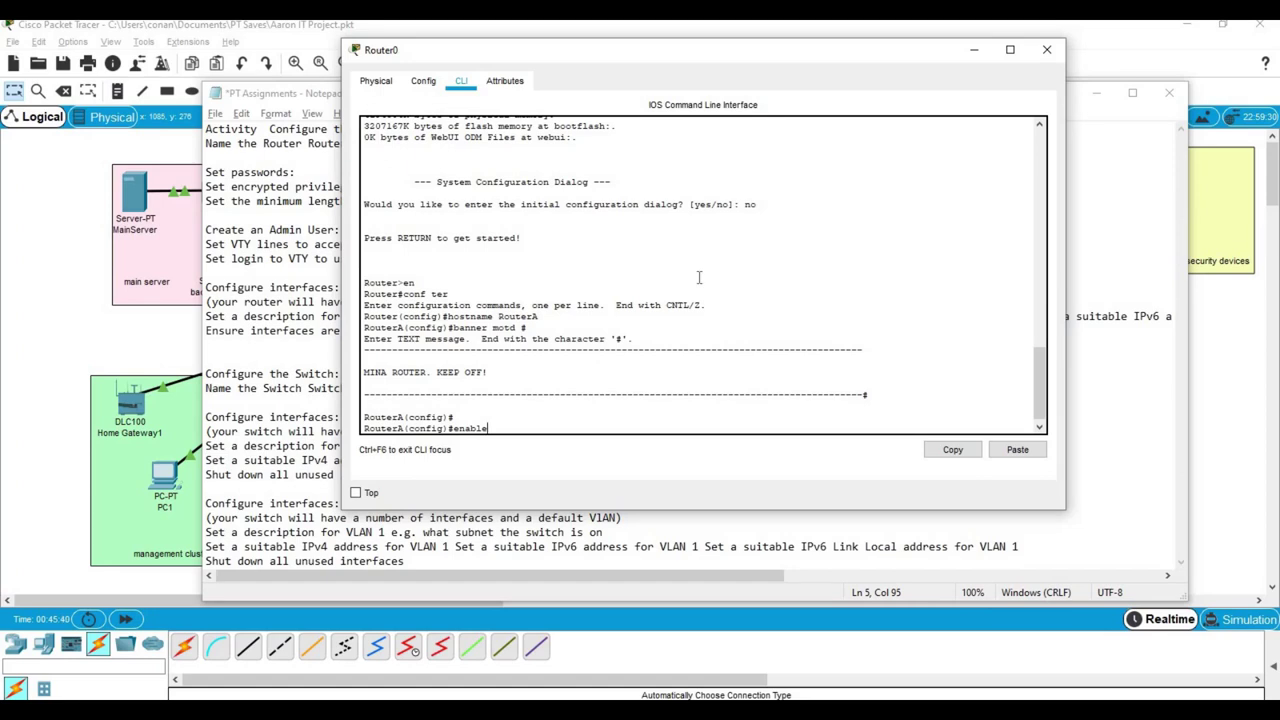
Step: Set the enable password to the EXEC password from the assignment notes
type("passw")
type("d")
key("alt+Tab")
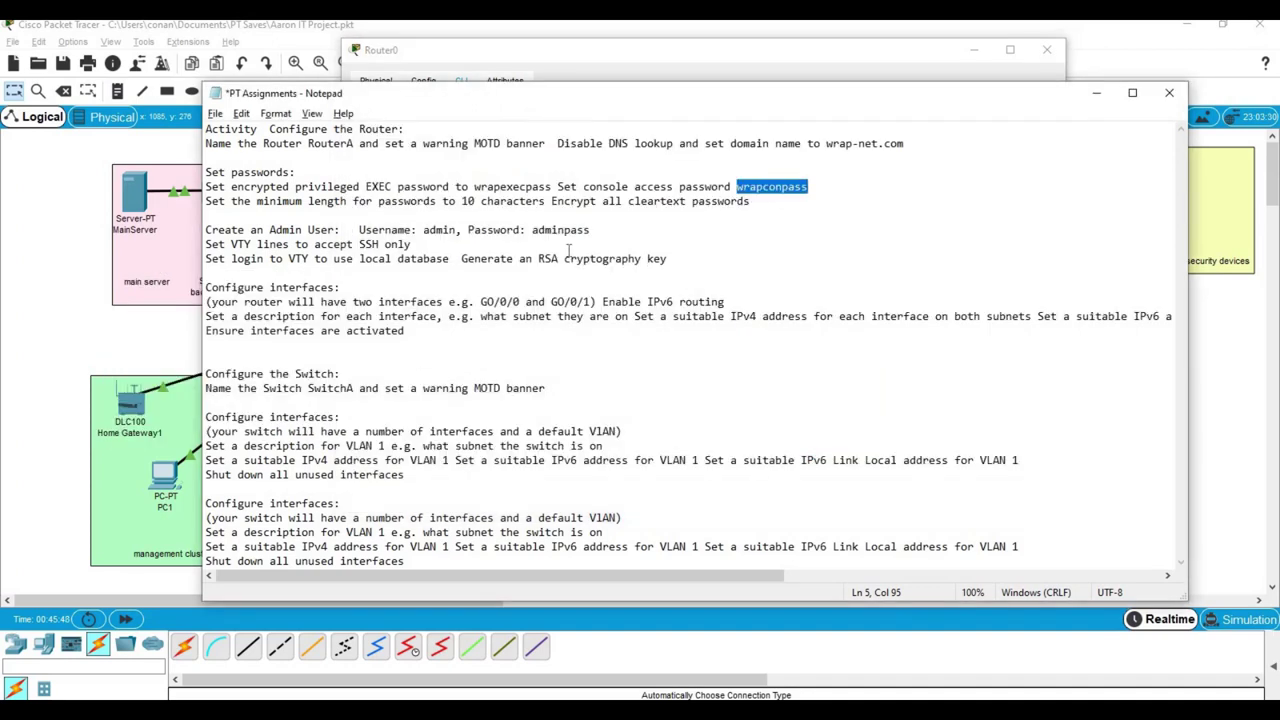
key("alt+Tab")
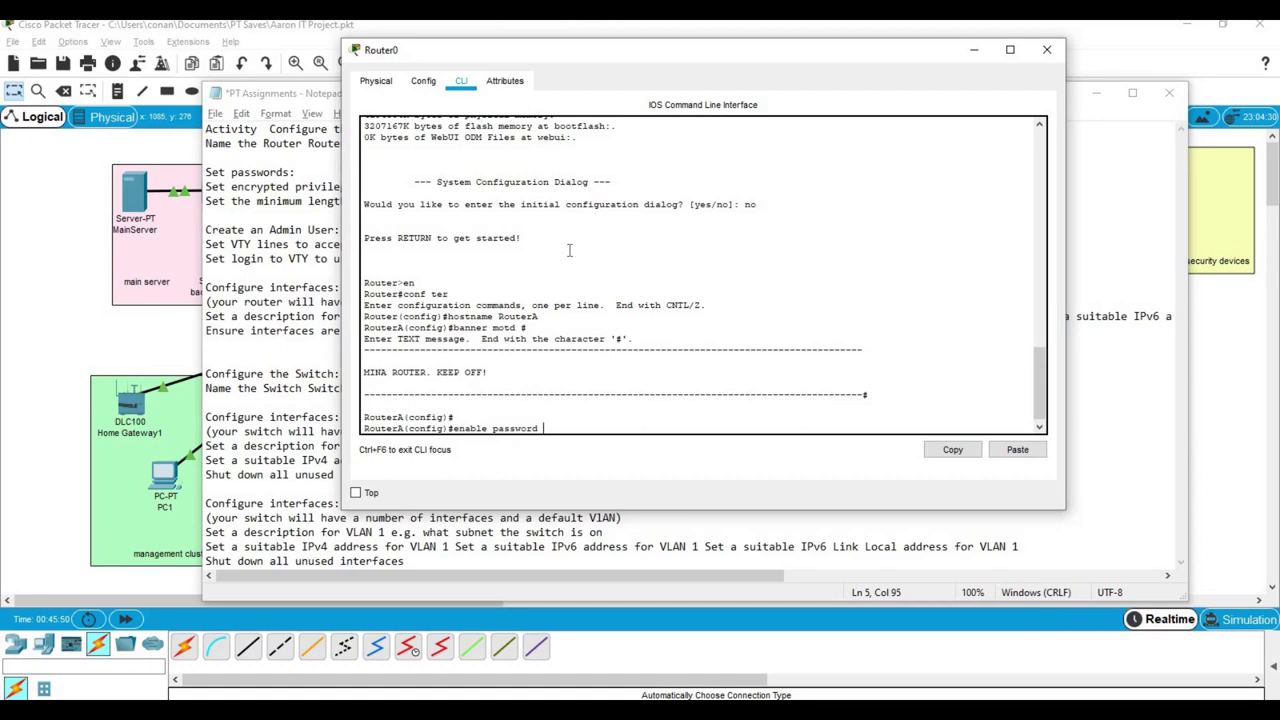
key("alt+Tab")
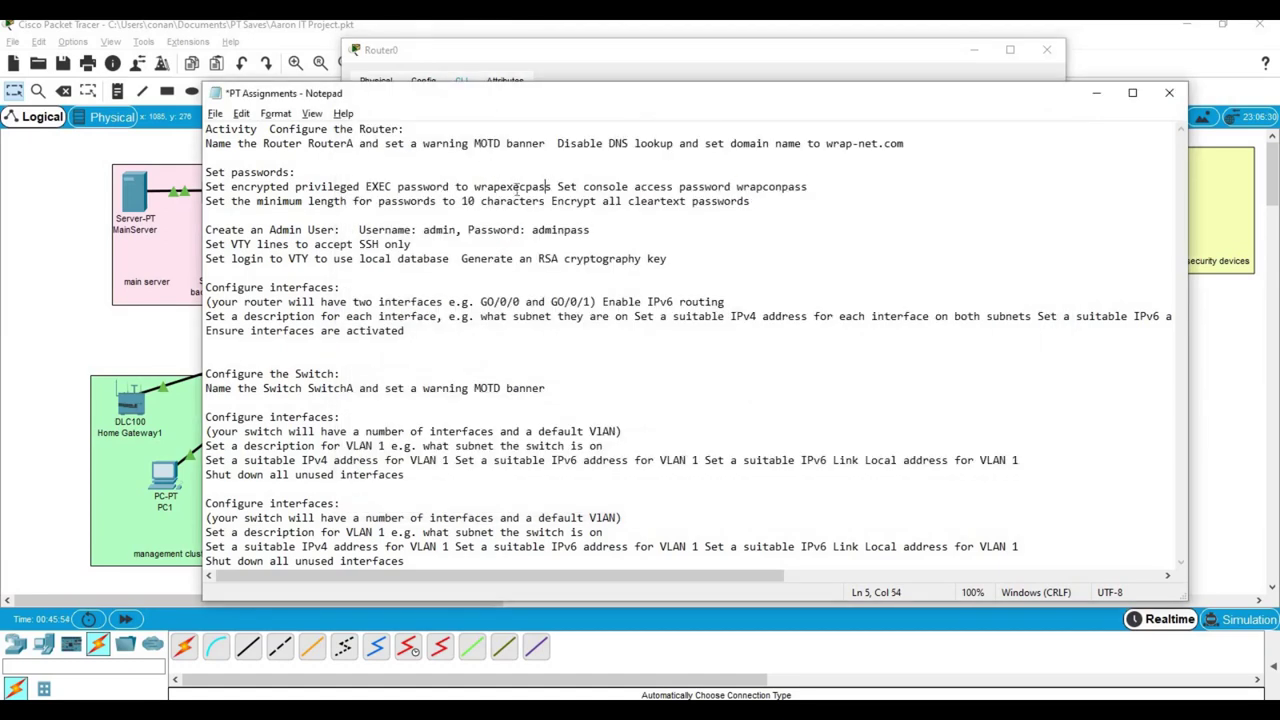
left_click_drag(550, 186, 488, 186)
key("alt+Tab")
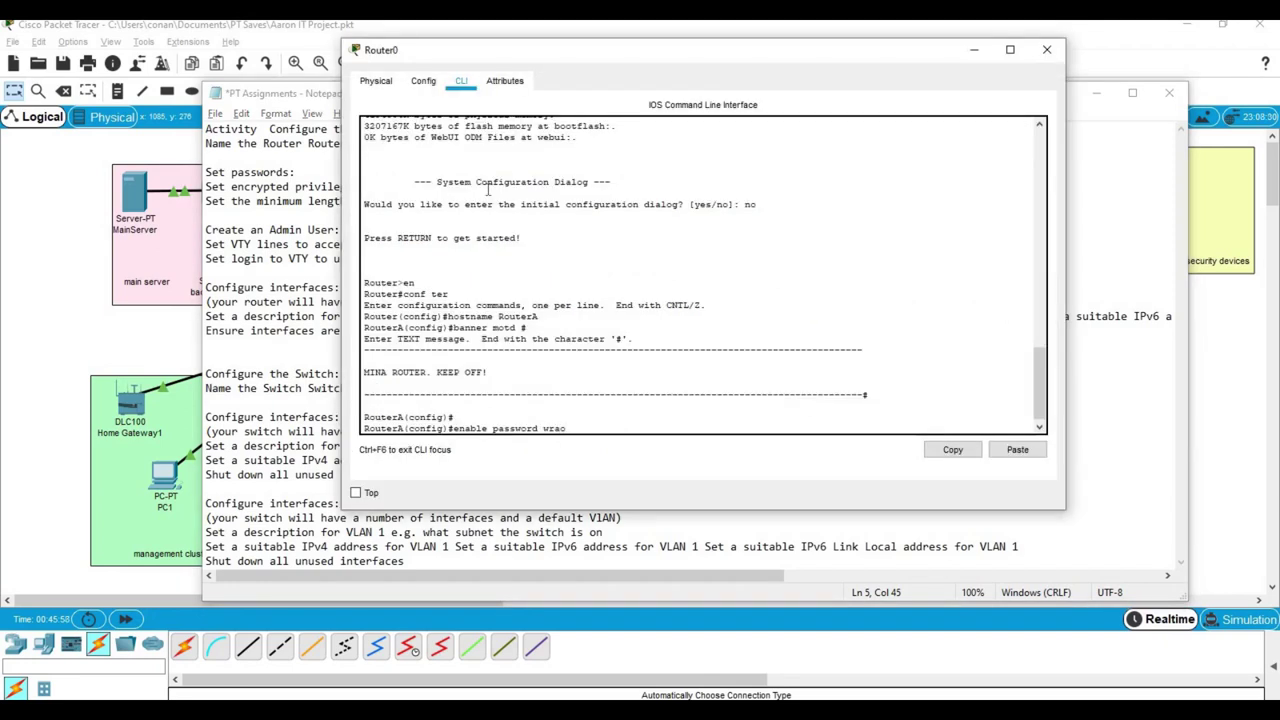
type("pexec")
type("pass")
key("Return")
Step: Type enable secret with the console password from the notes
type("enable secret")
key("alt+Tab")
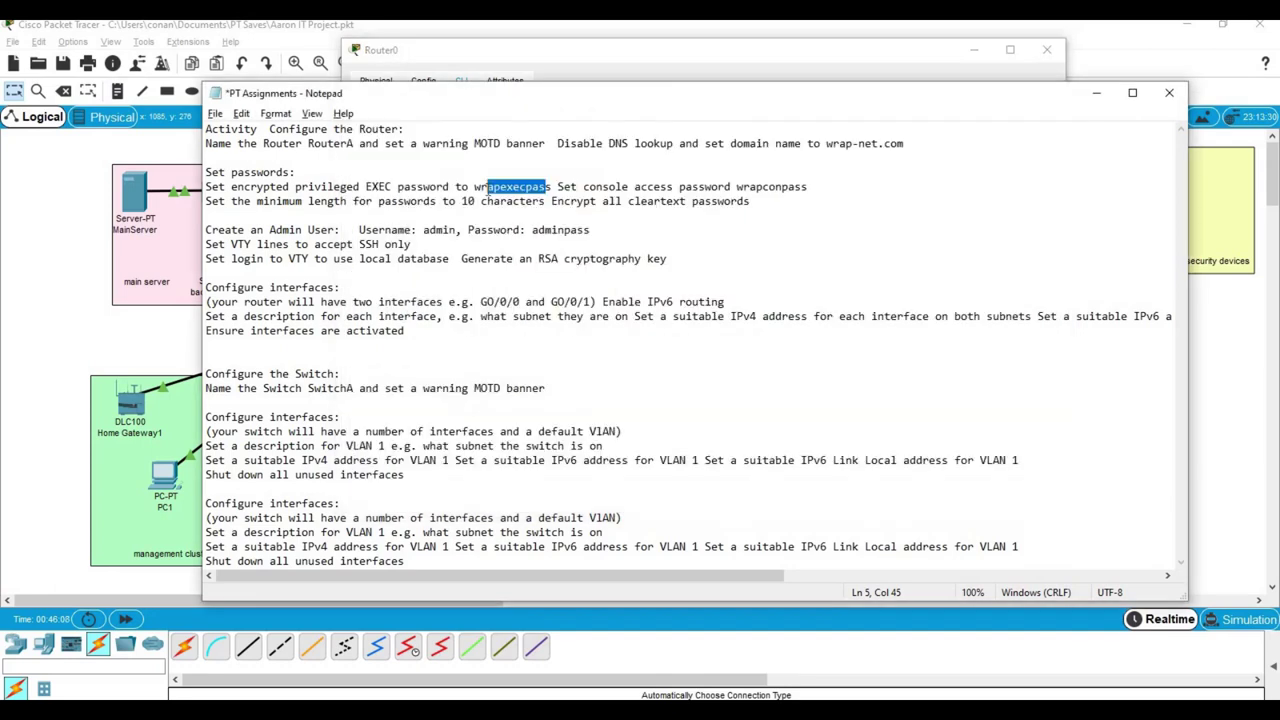
key("alt+Tab")
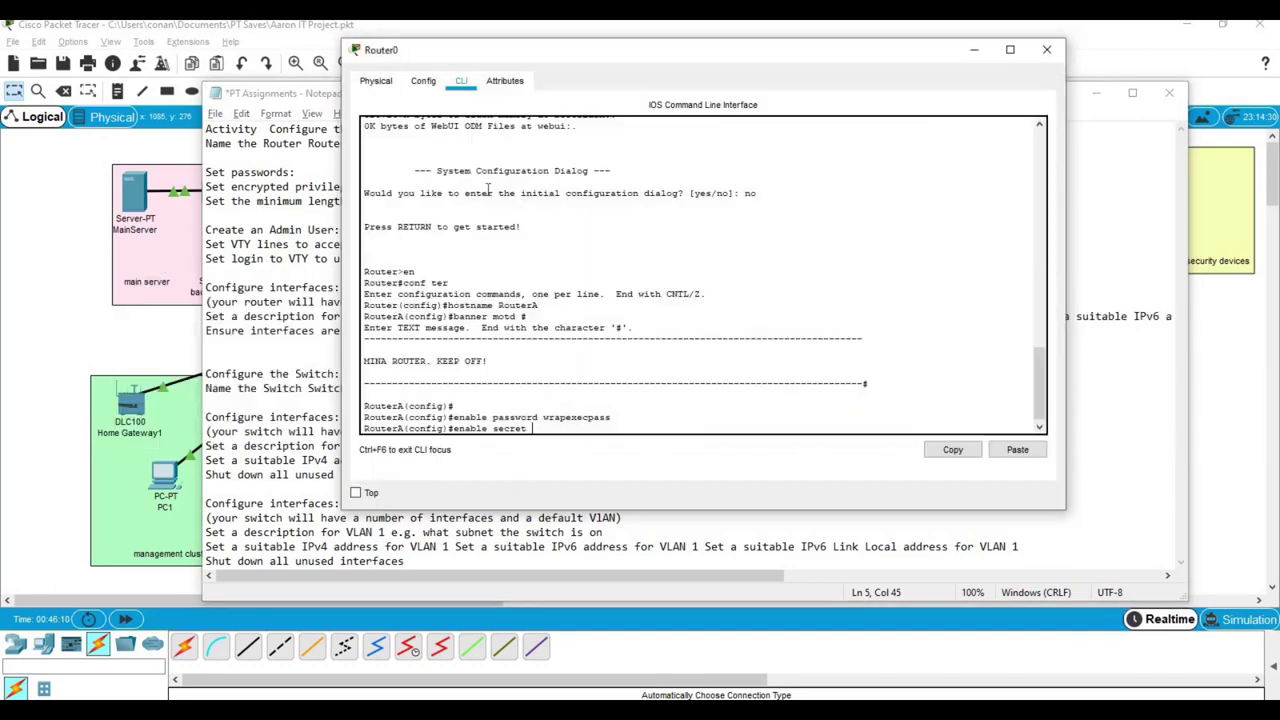
type("wrap")
type("conpass")
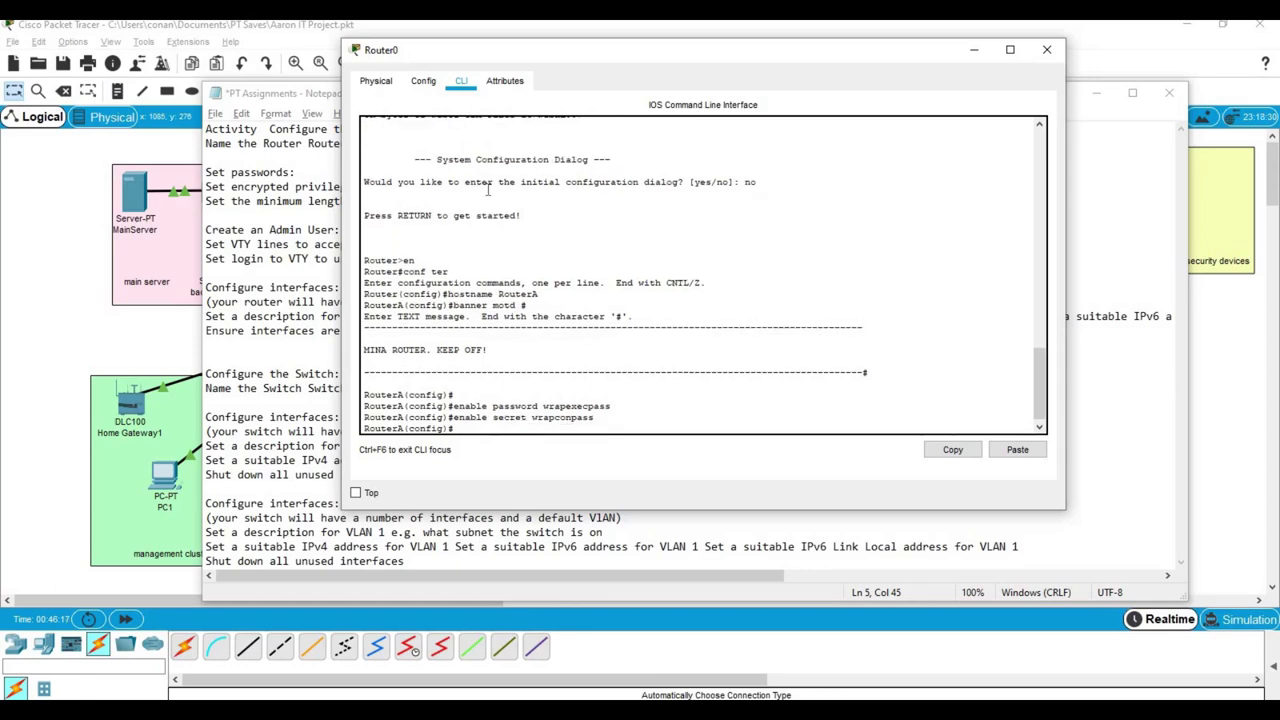
key("alt+Tab")
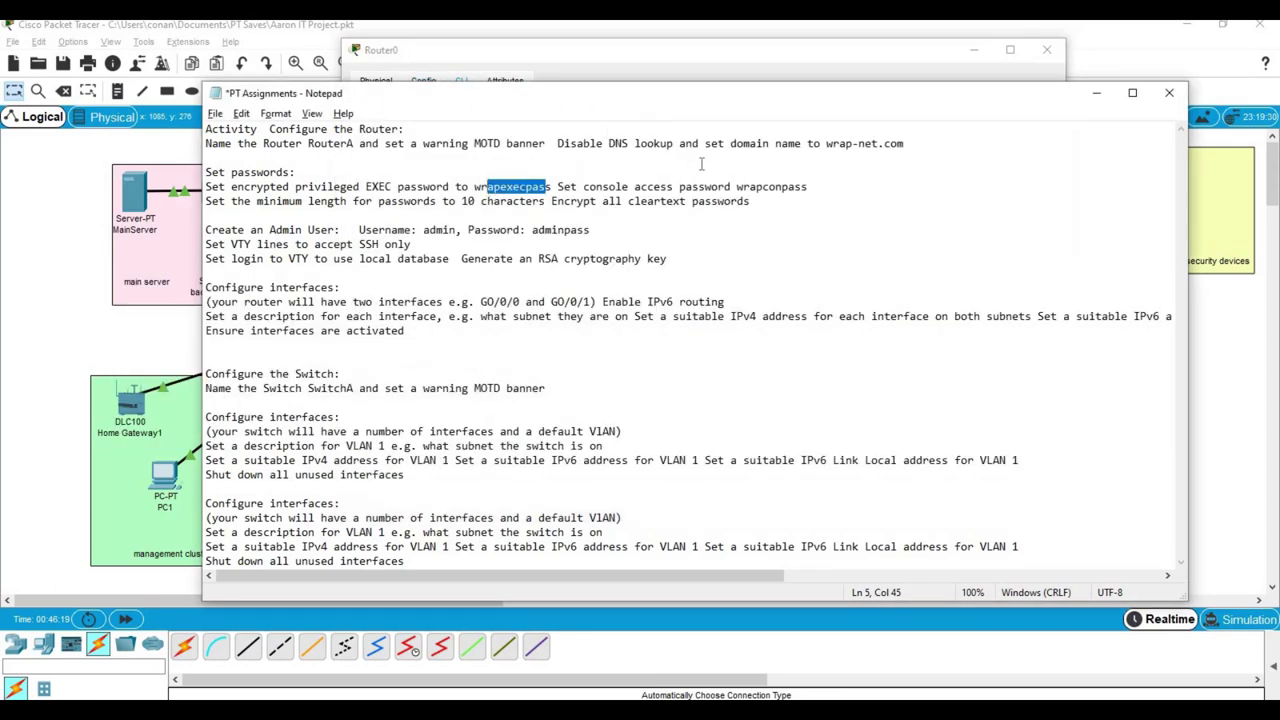
Step: List the ip ? options, then run no ip domain-lookup on RouterA
left_click_drag(904, 143, 614, 147)
key("alt+Tab")
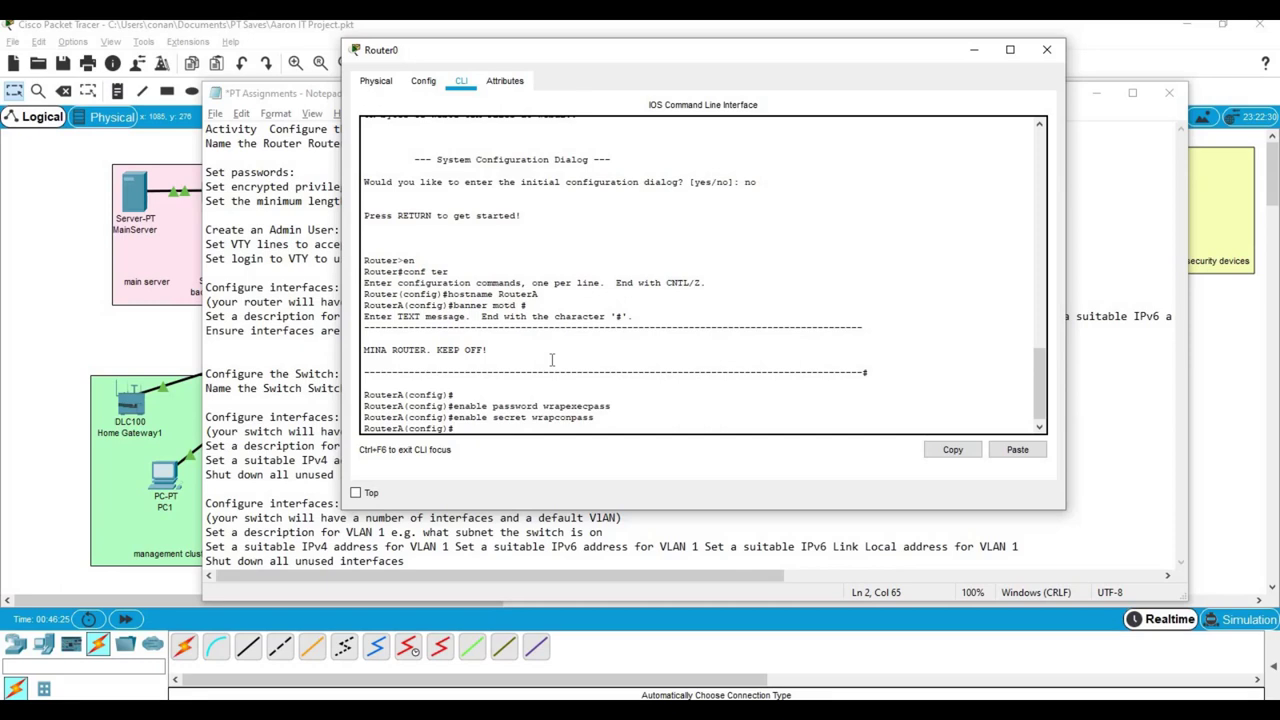
type("ip ?")
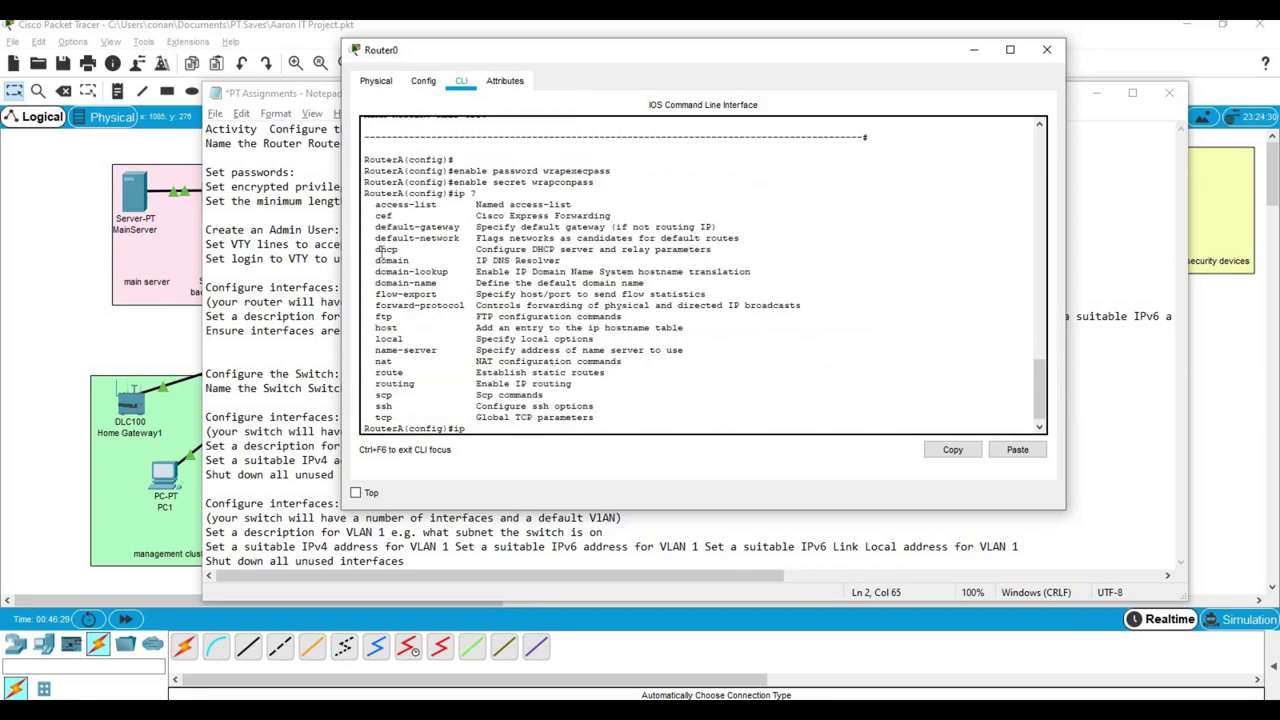
left_click_drag(376, 271, 447, 279)
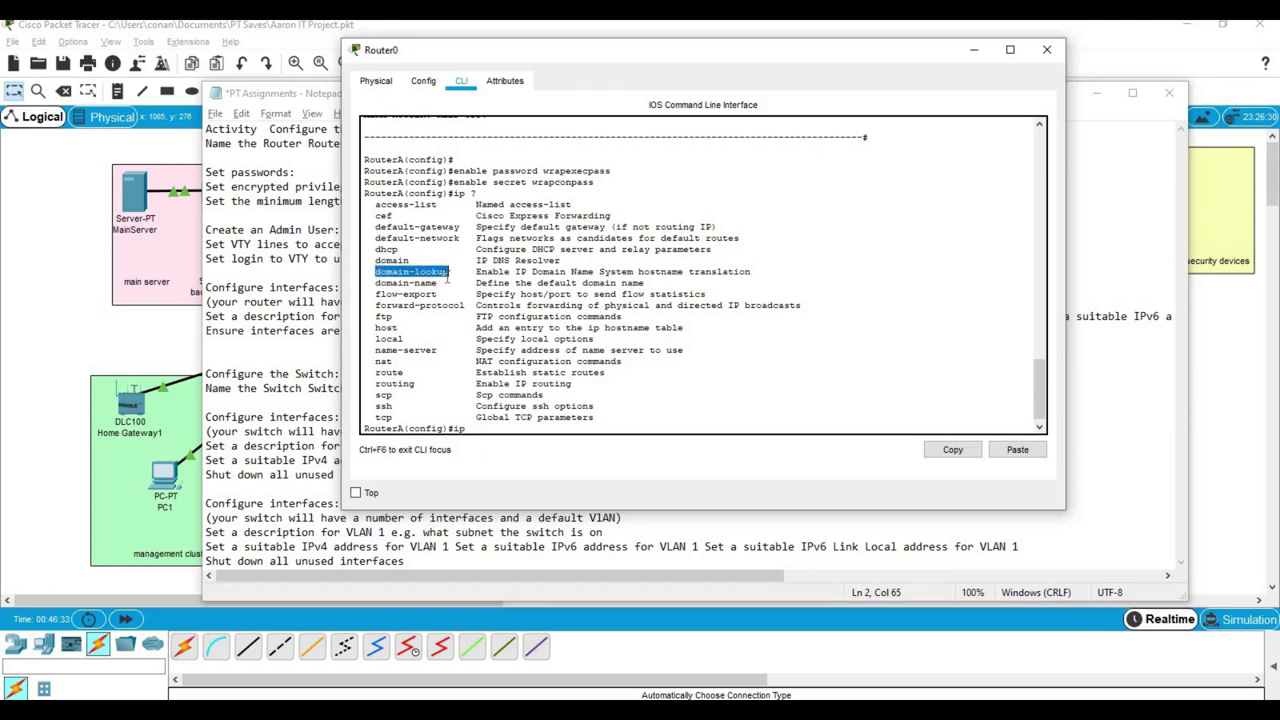
key("BackSpace")
key("BackSpace")
type("no ")
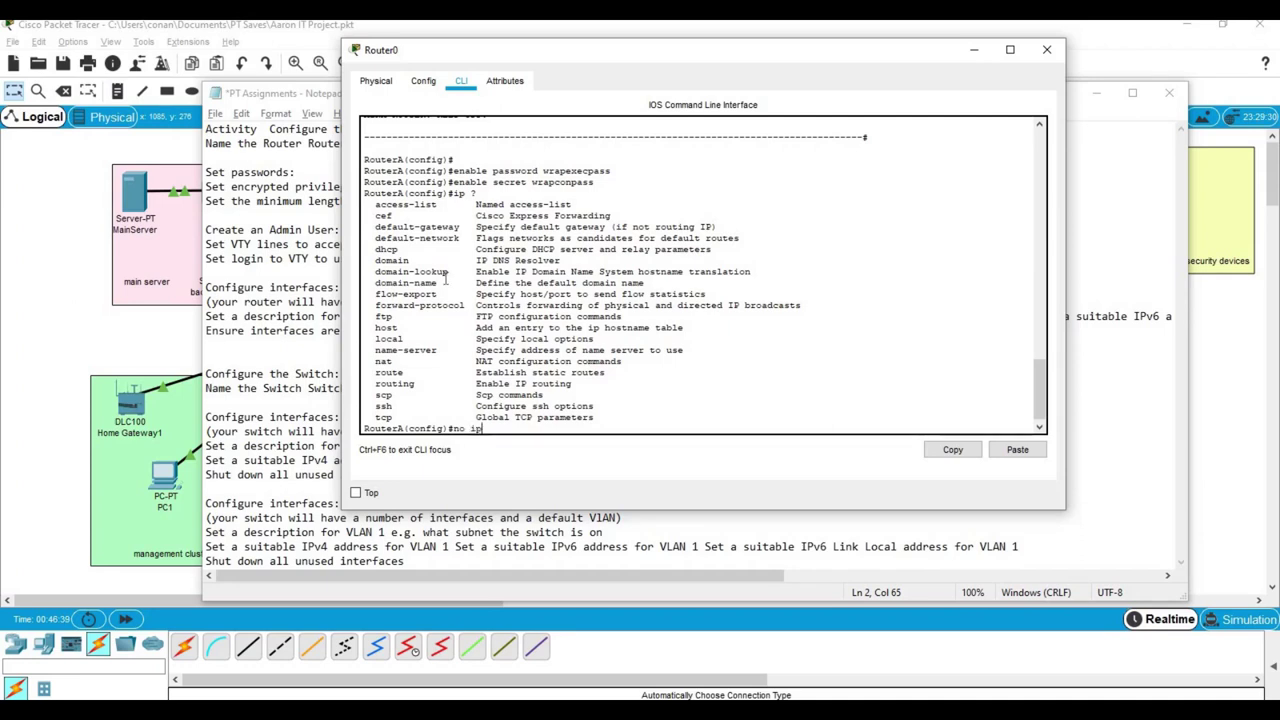
type("ip domain")
type("-look")
key("Tab")
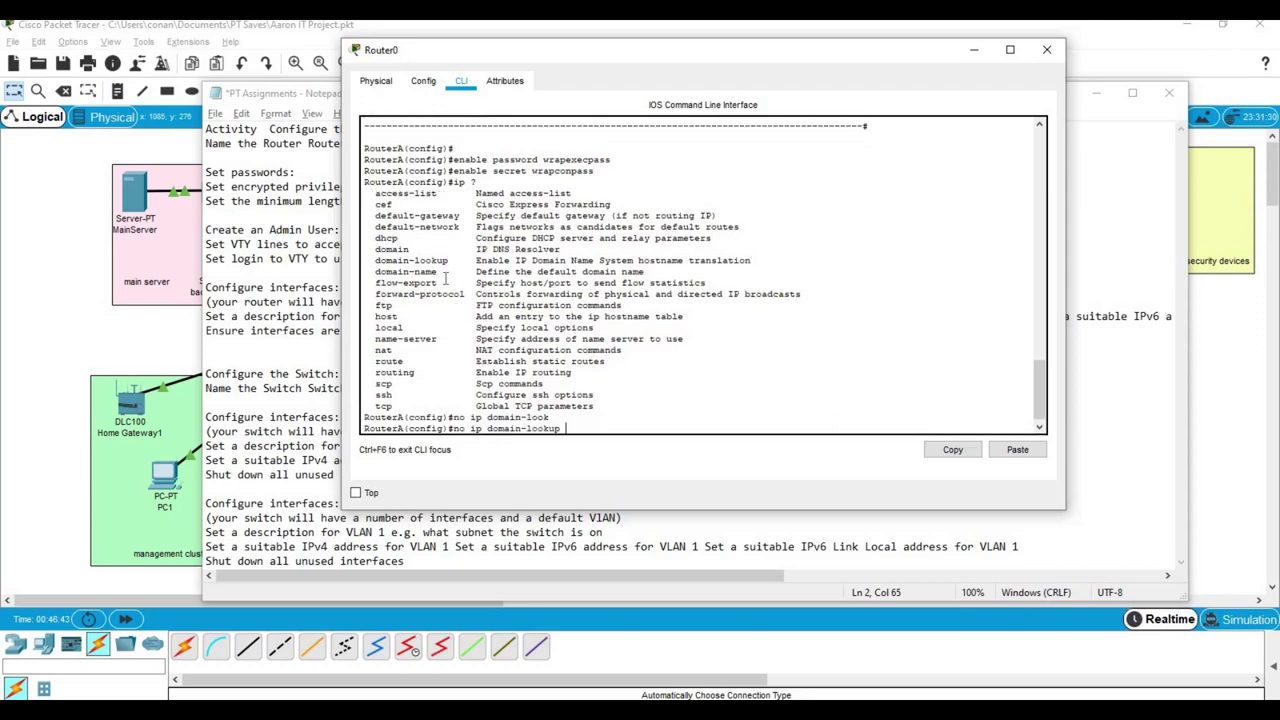
key("Return")
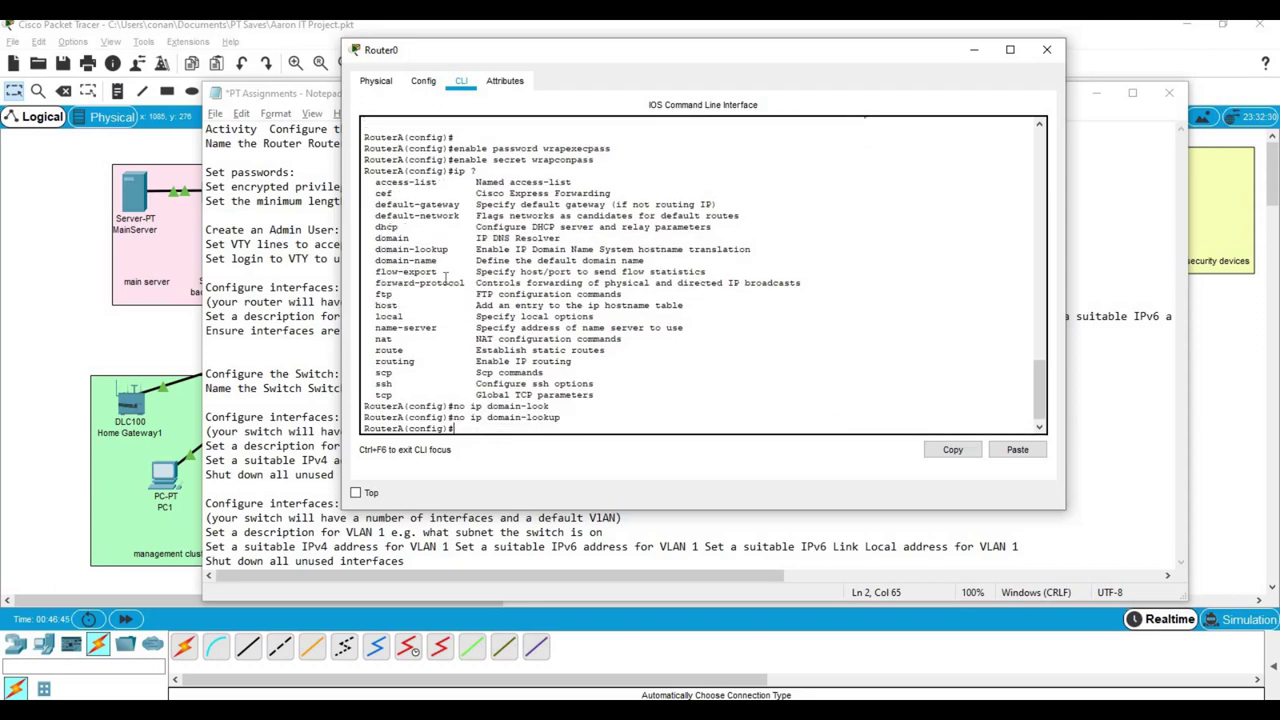
key("alt+Tab")
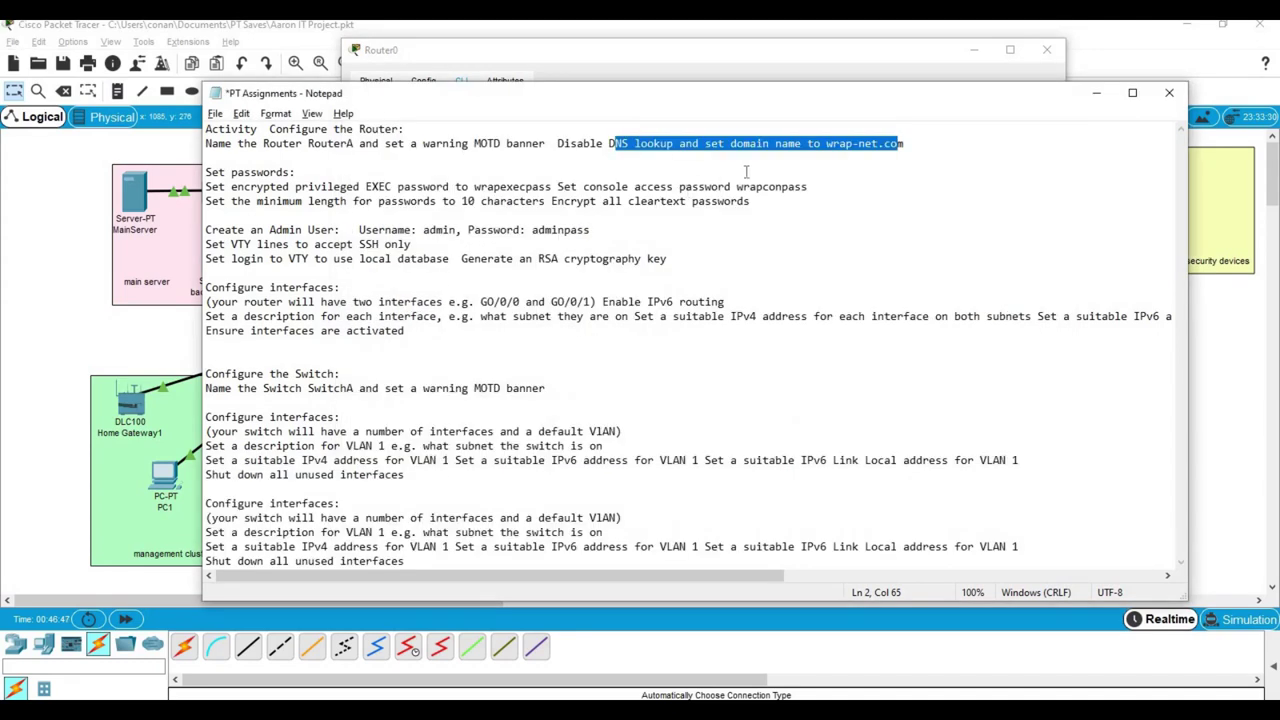
Step: Enter an ip domain command for wrap-net.com in RouterA's CLI
left_click(746, 172)
key("alt+Tab")
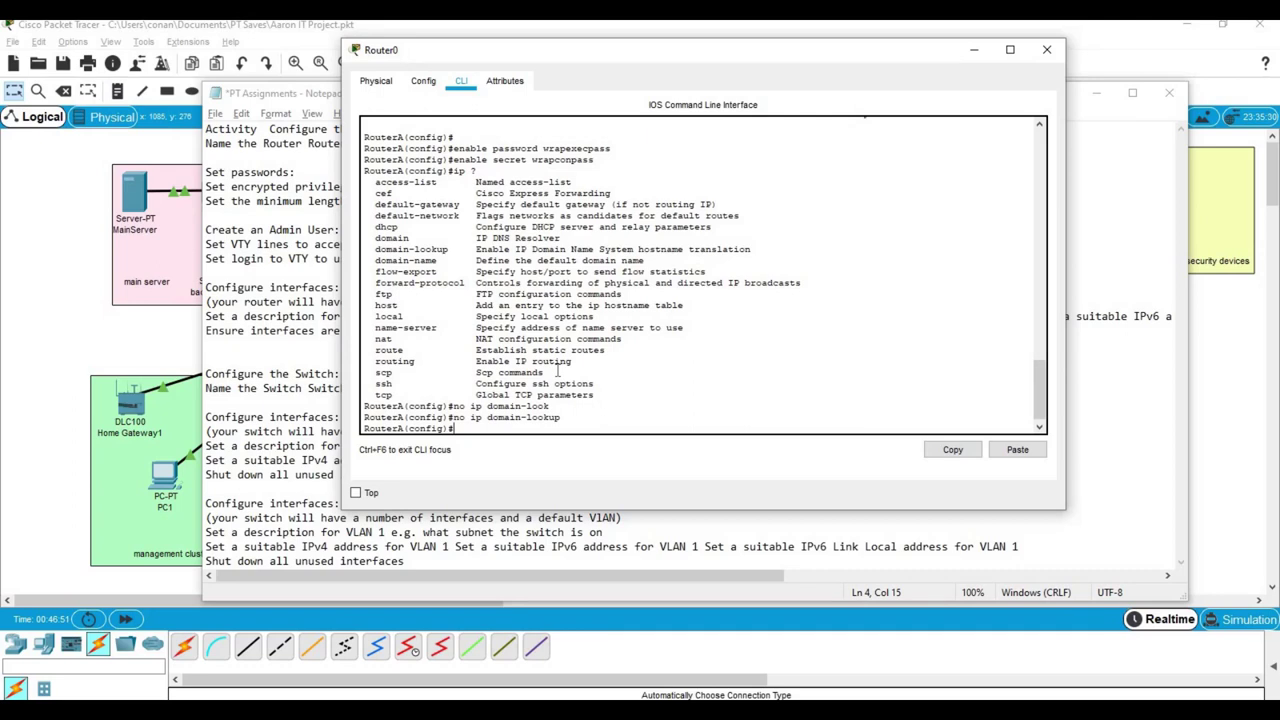
type("ip ")
type("domain")
type(" war")
key("BackSpace")
key("BackSpace")
type("rap")
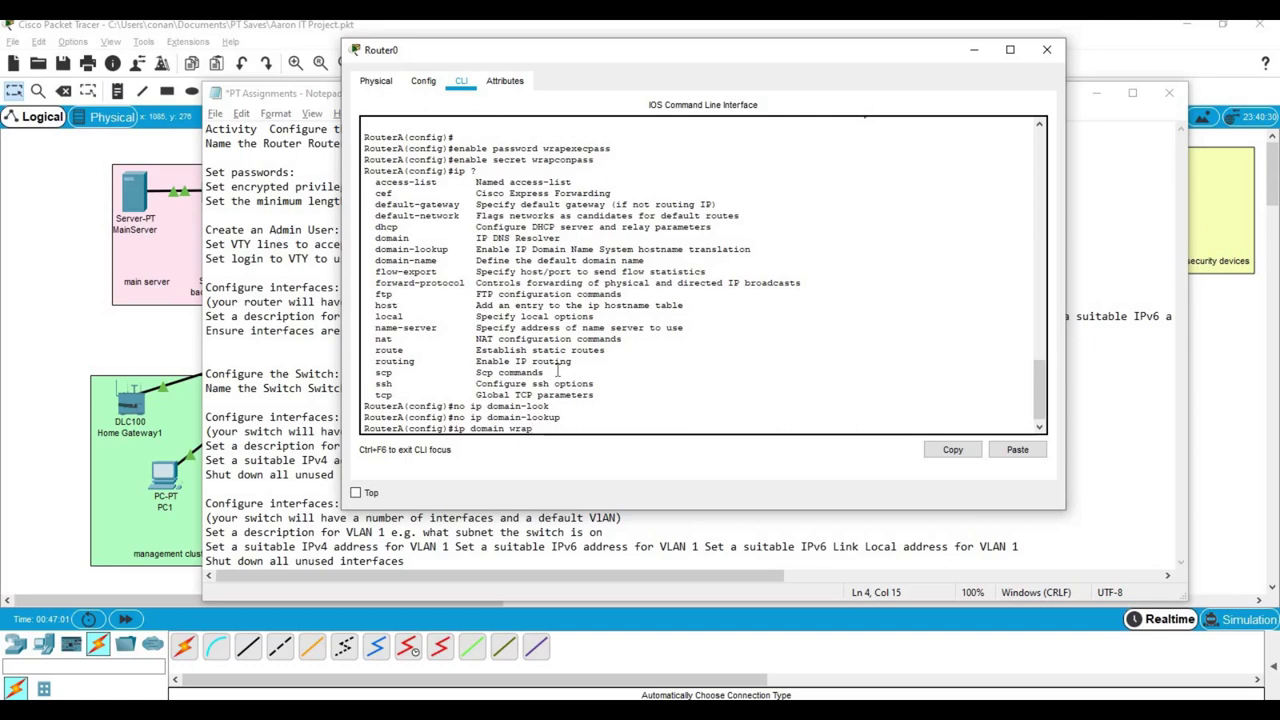
type("-net.com")
key("Return")
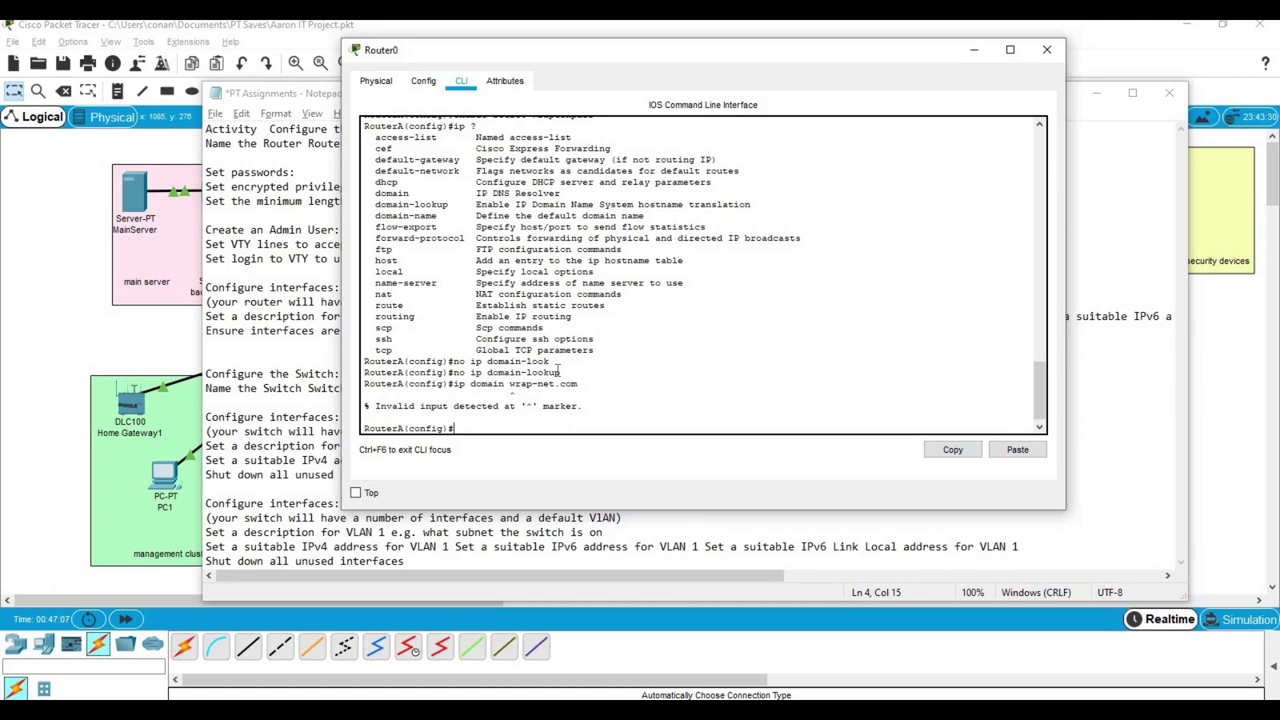
Step: Correct it to ip domain-name wrap-net.com and resubmit the command
key("alt+Tab")
key("alt+Tab")
key("Up")
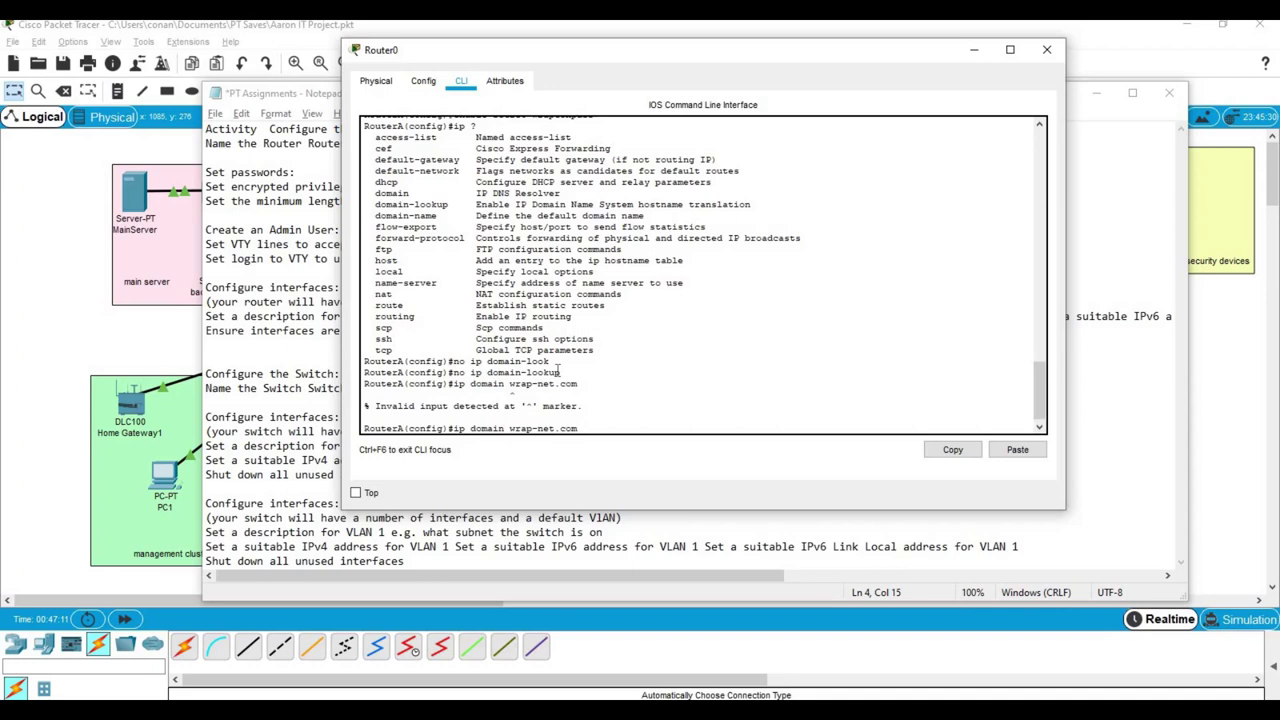
type("-nam")
key("Return")
key("Up")
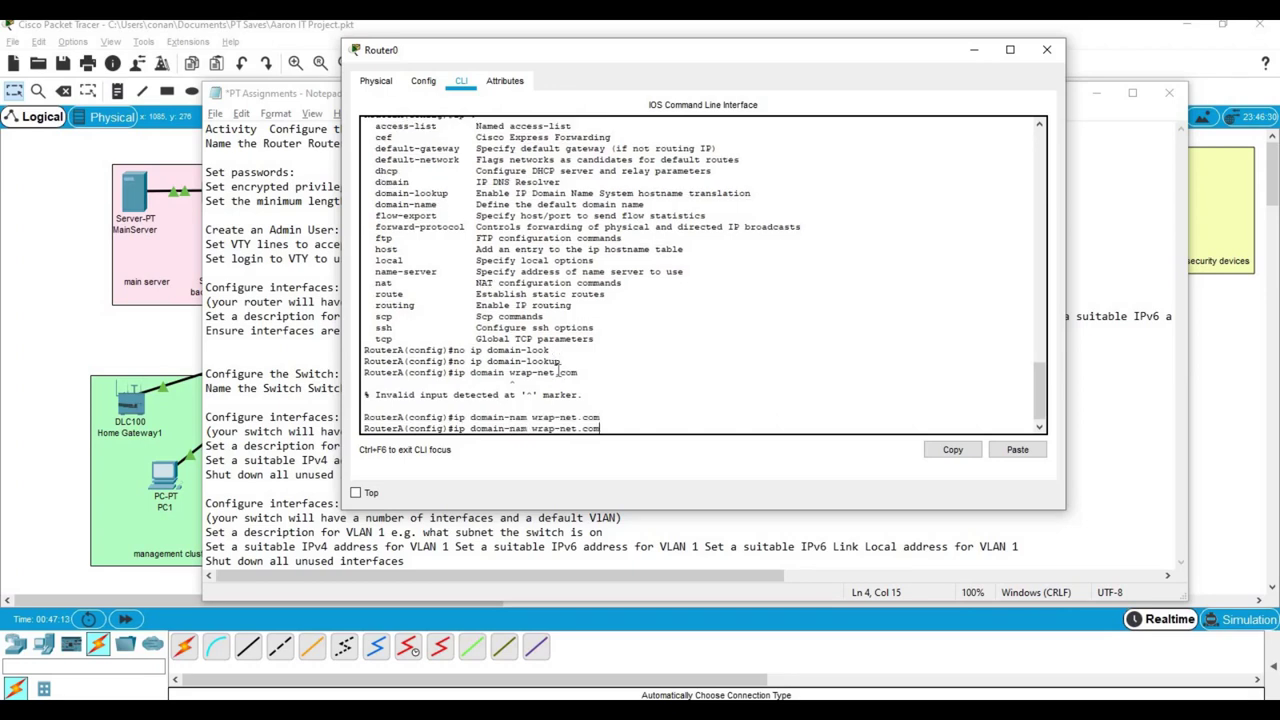
key("Return")
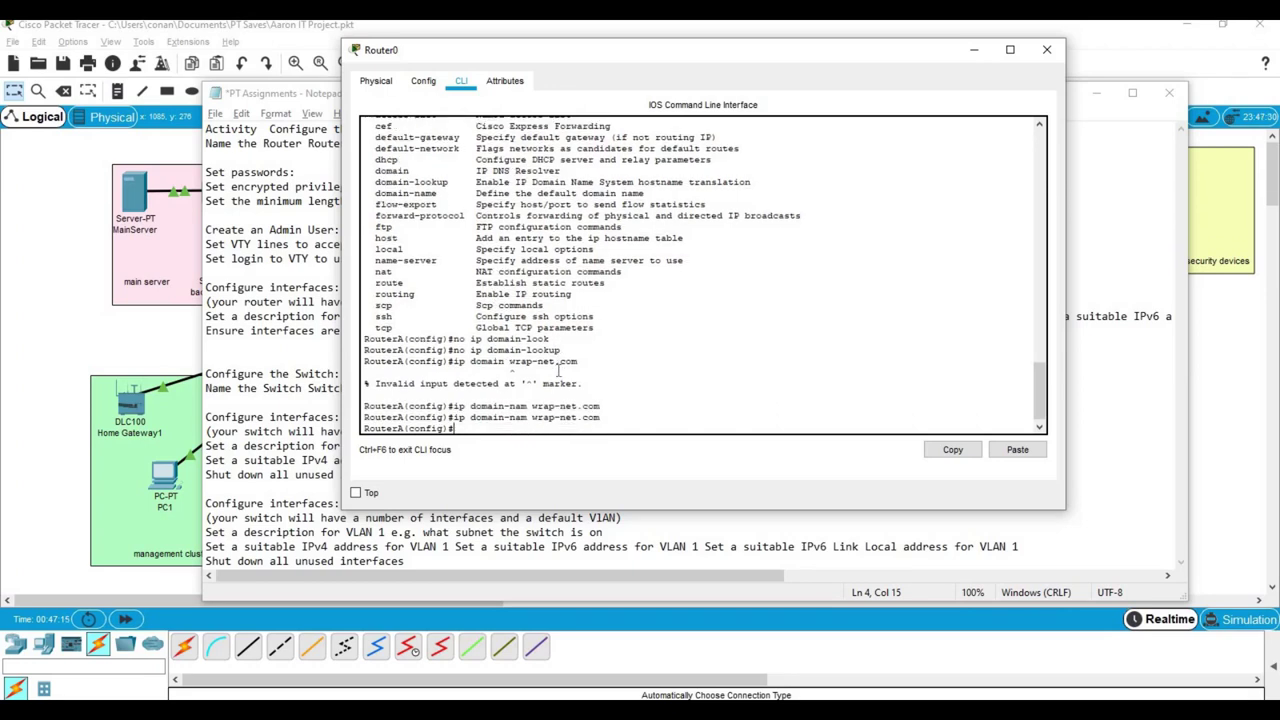
key("Up")
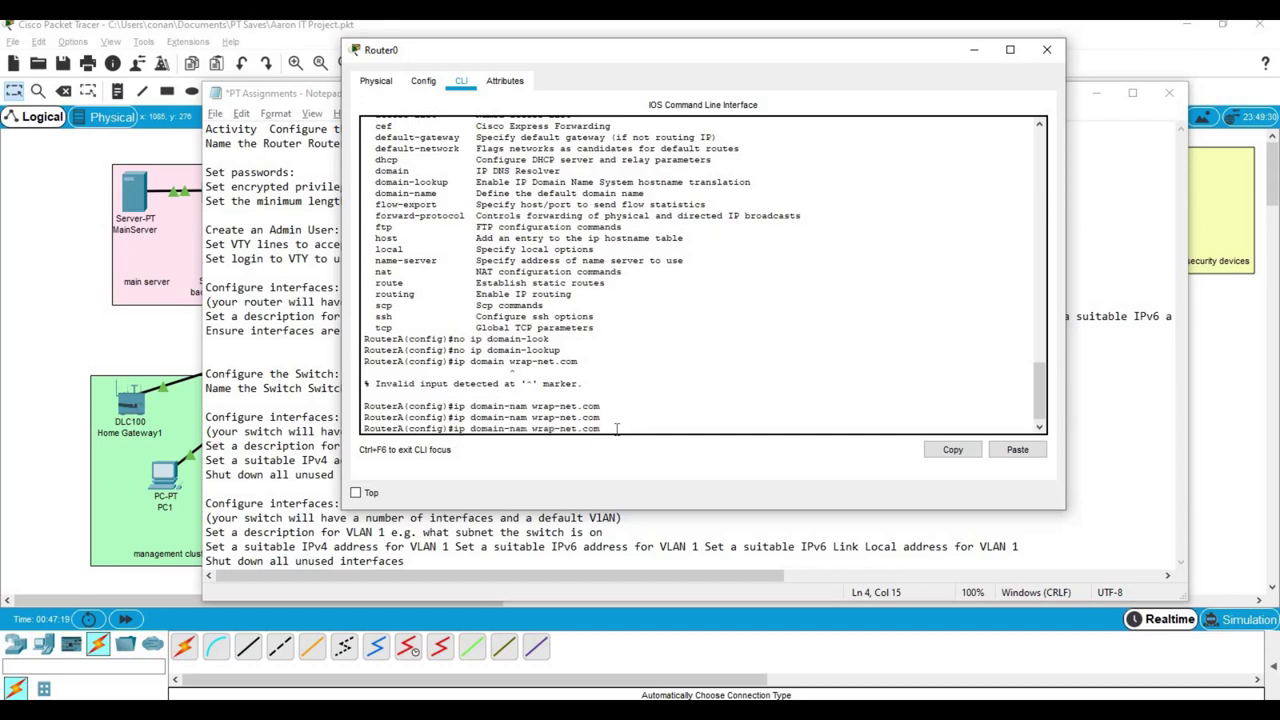
key("Return")
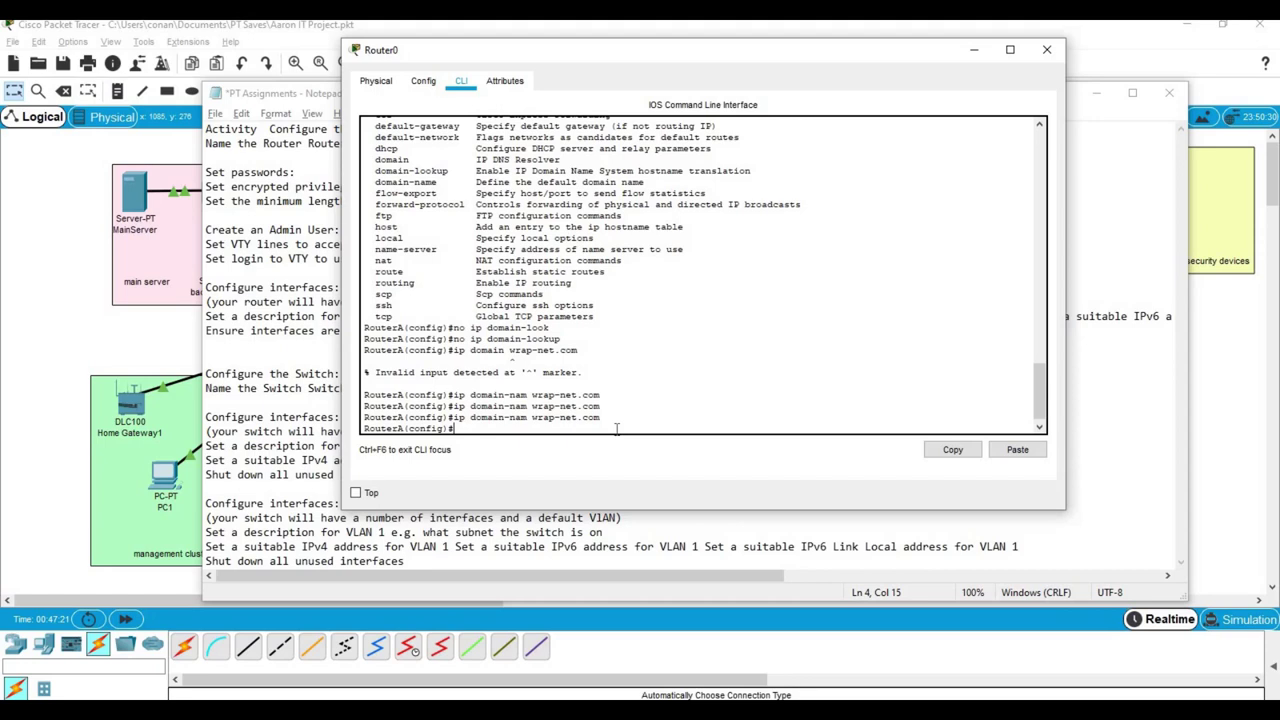
key("alt+Tab")
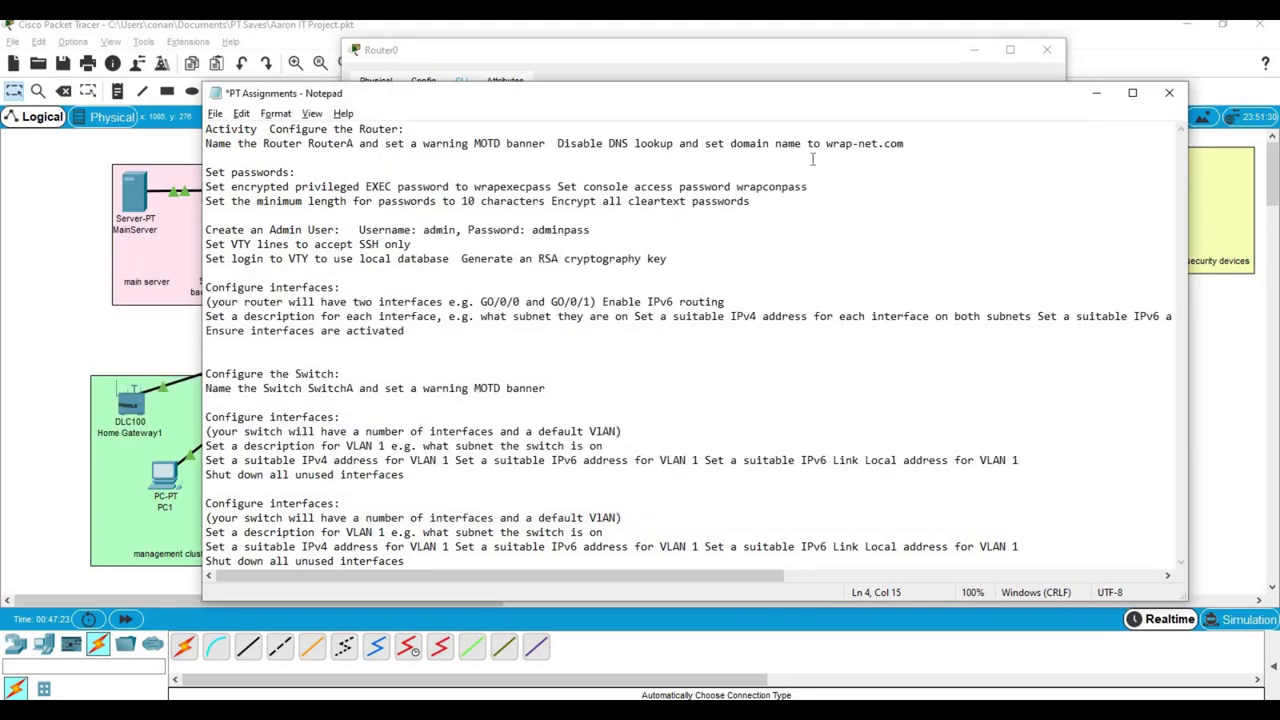
Step: Review the notes' enable, console, password-length and encryption requirements for RouterA
left_click_drag(829, 145, 529, 152)
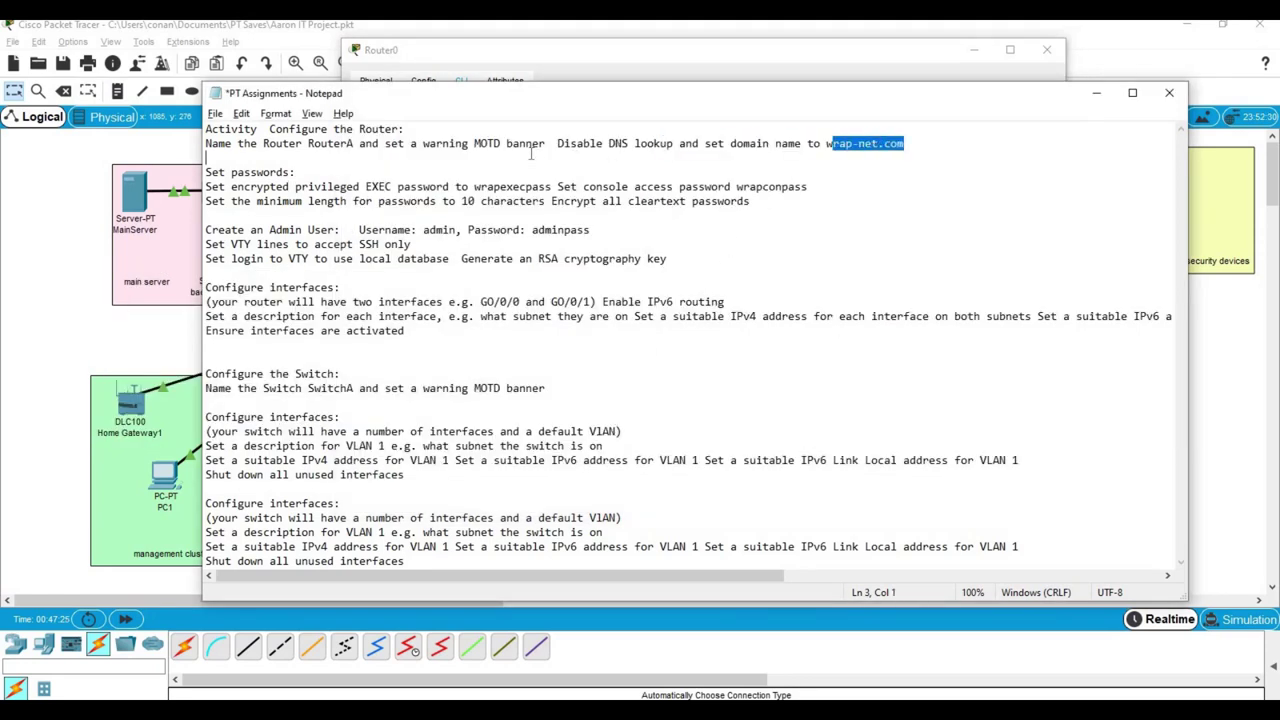
left_click(490, 152)
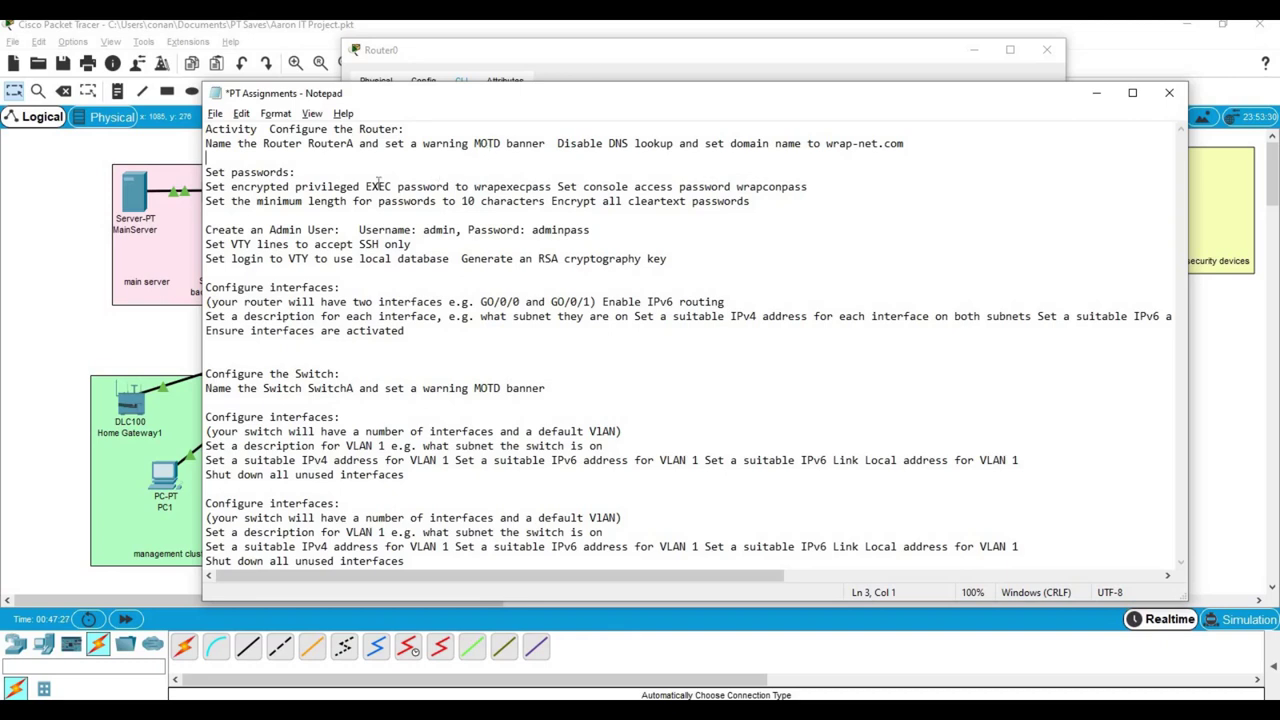
left_click_drag(366, 186, 405, 186)
left_click_drag(583, 187, 654, 187)
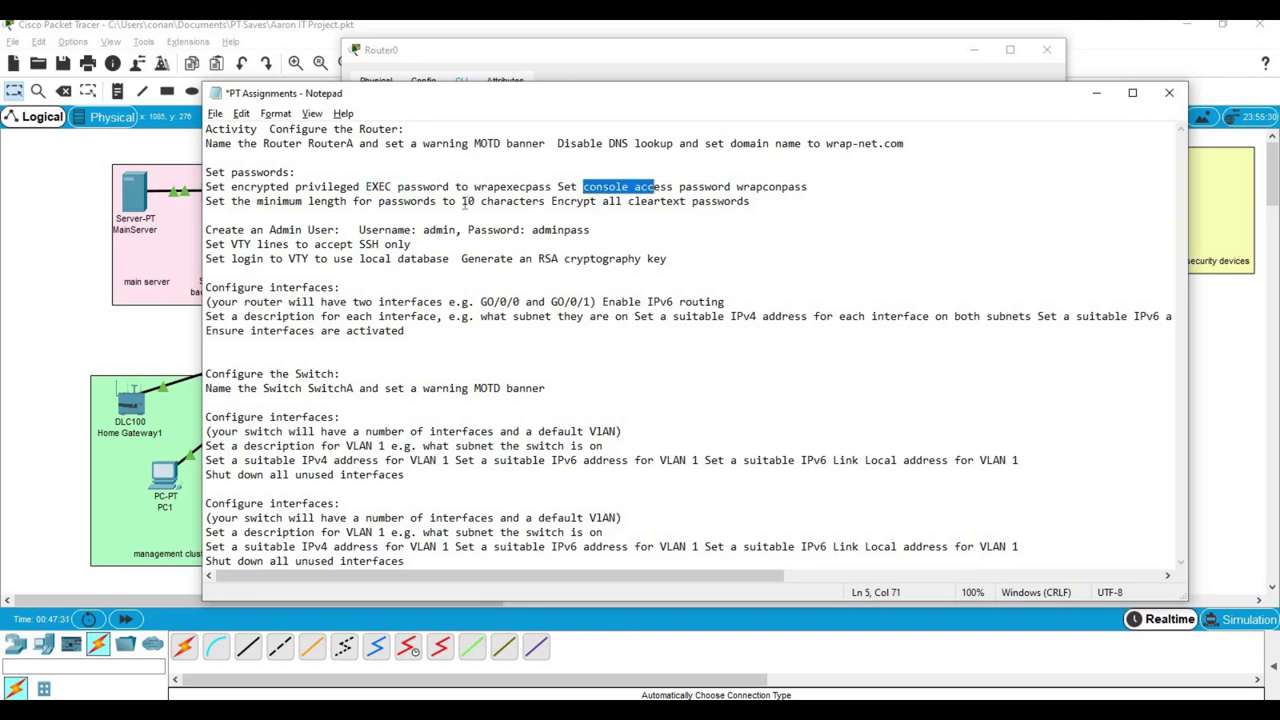
left_click_drag(397, 201, 531, 214)
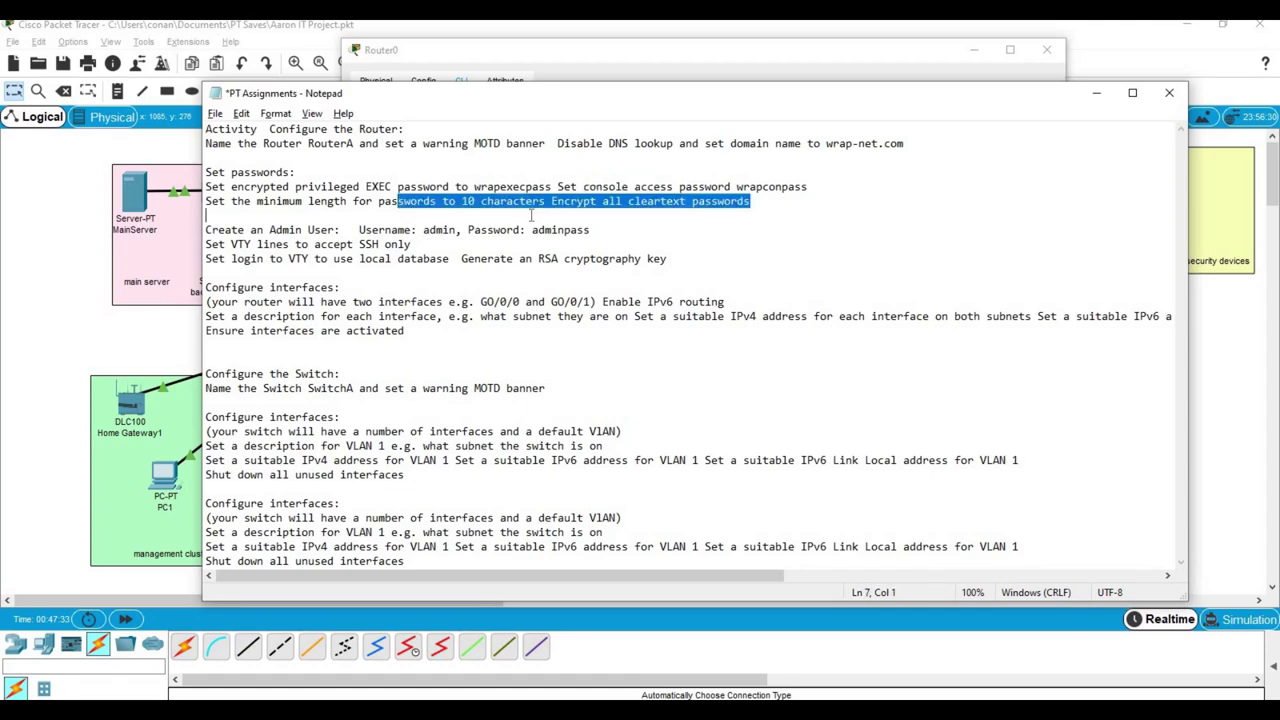
key("alt+Tab")
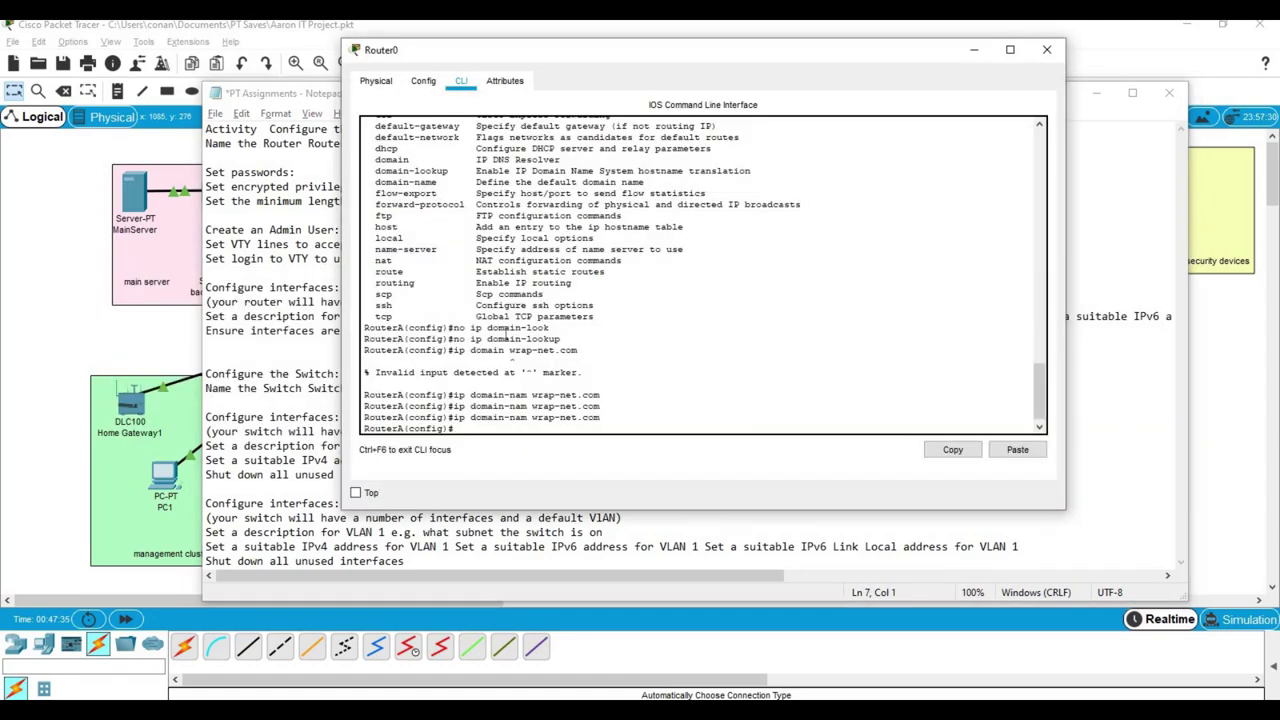
Step: Look up the 'security passwords' options in the CLI help to find min-length
type("sec")
type("urity")
type(" ?")
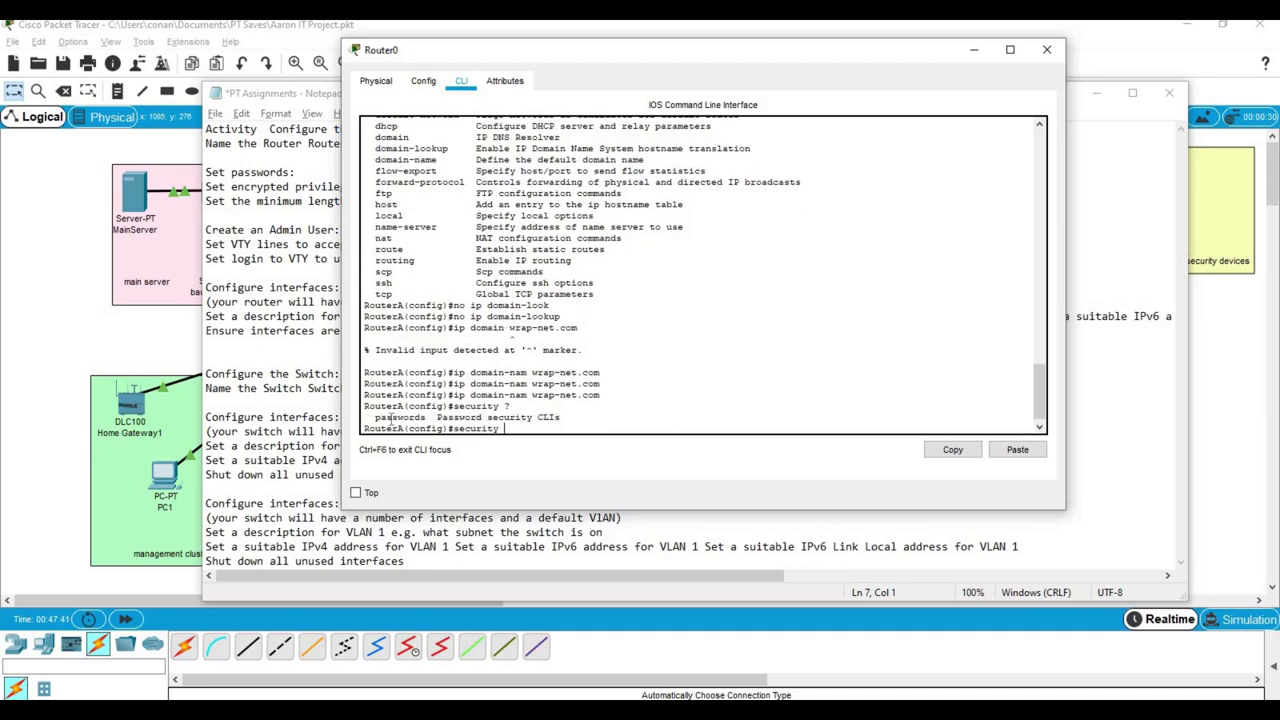
left_click_drag(378, 418, 427, 418)
type("pass")
key("Tab")
type("?")
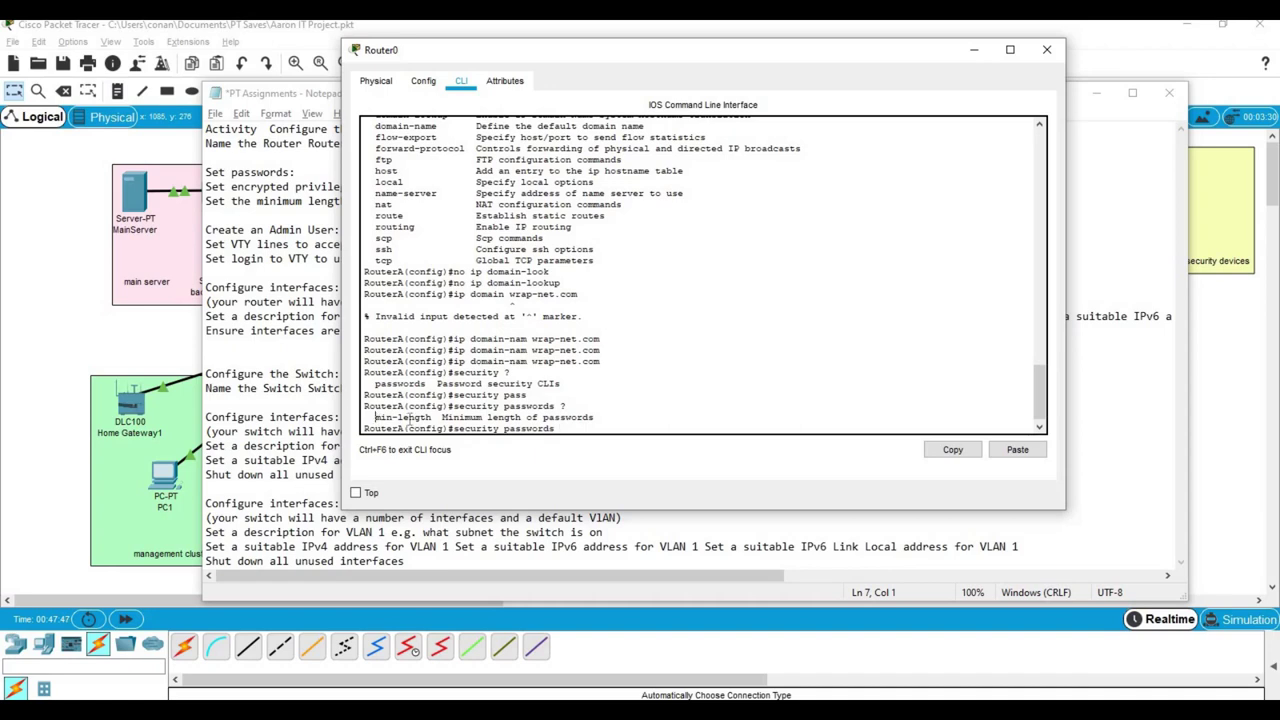
left_click_drag(375, 418, 429, 418)
Step: Recheck the notes and attempt a 10-character minimum, which the CLI rejects
key("alt+Tab")
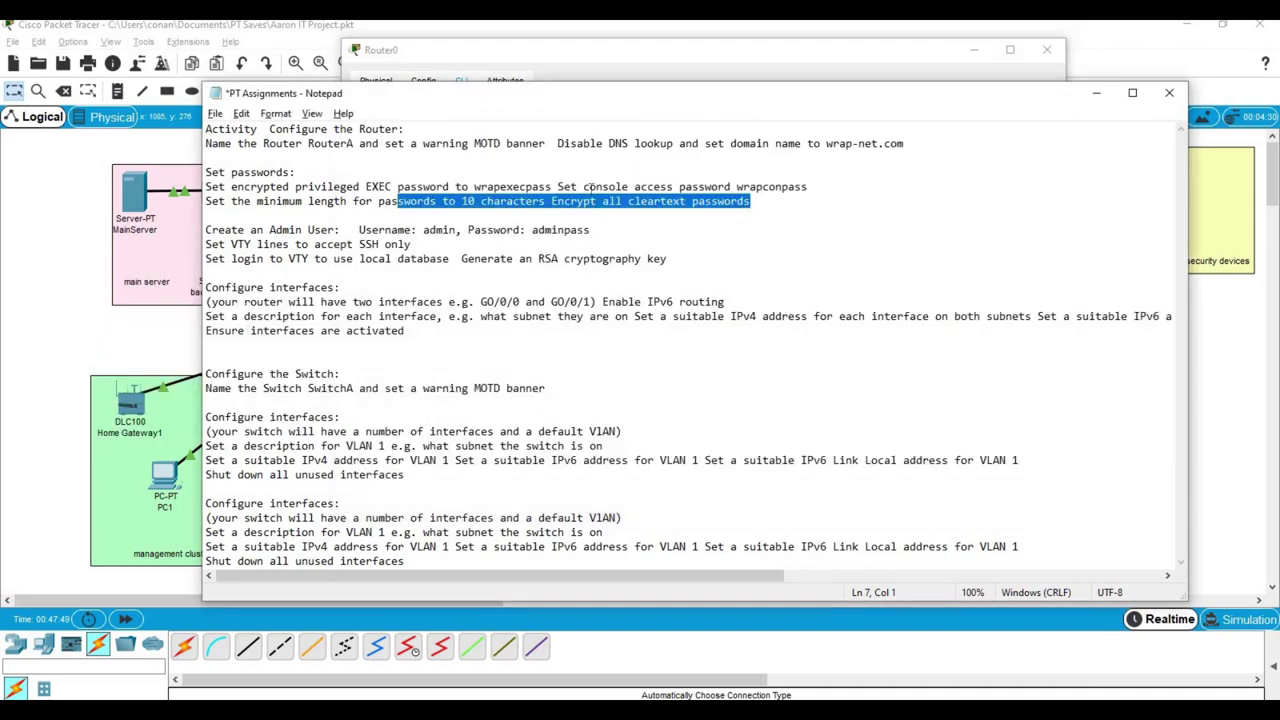
left_click(588, 187)
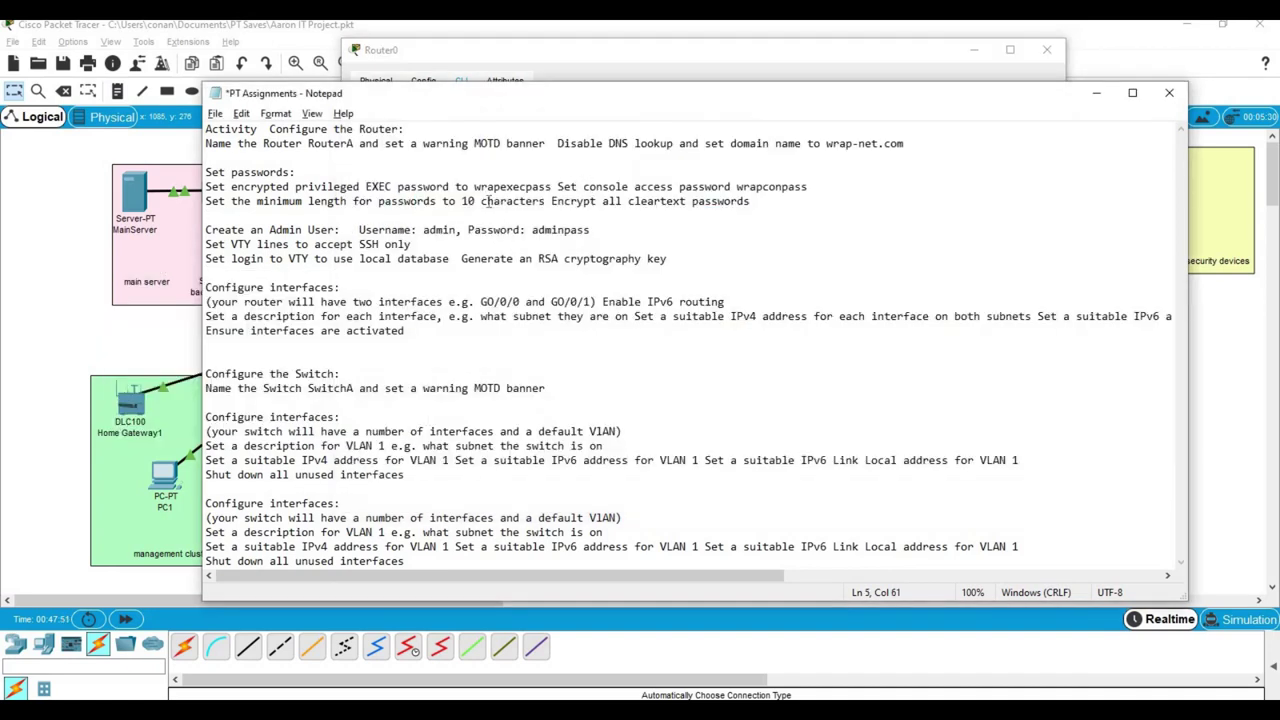
key("alt+Tab")
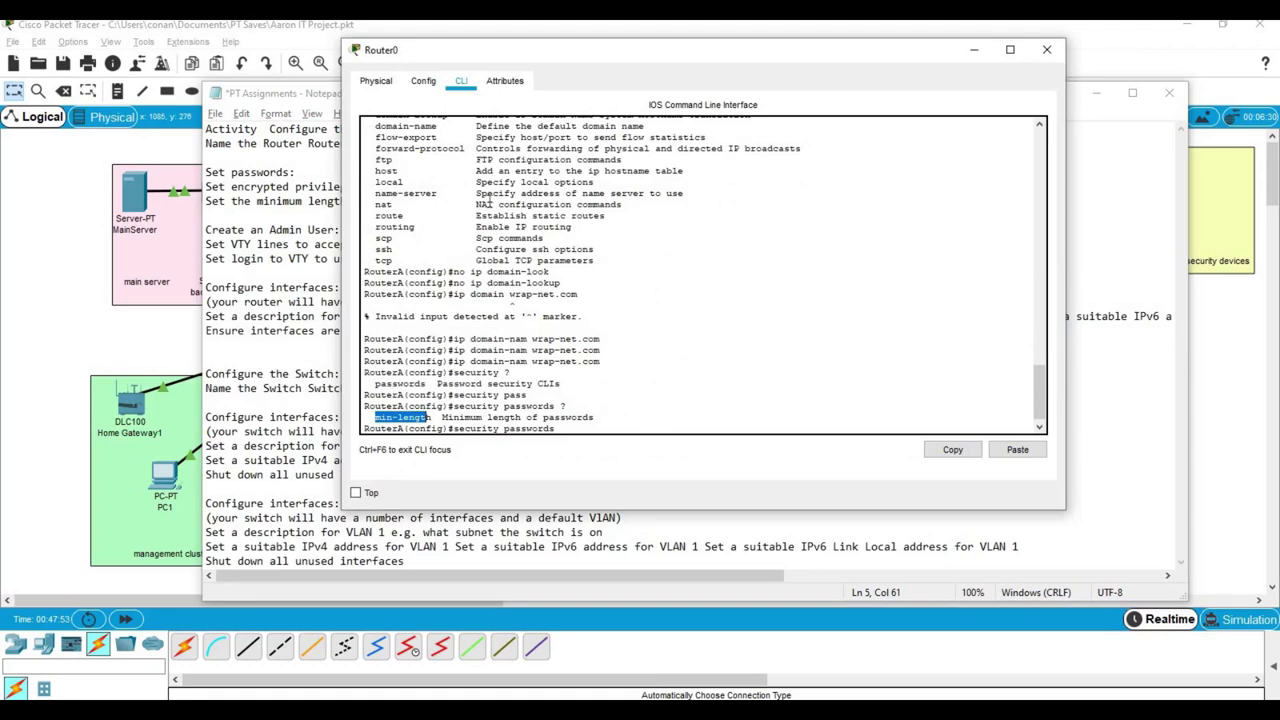
left_click(631, 400)
type("10")
key("Return")
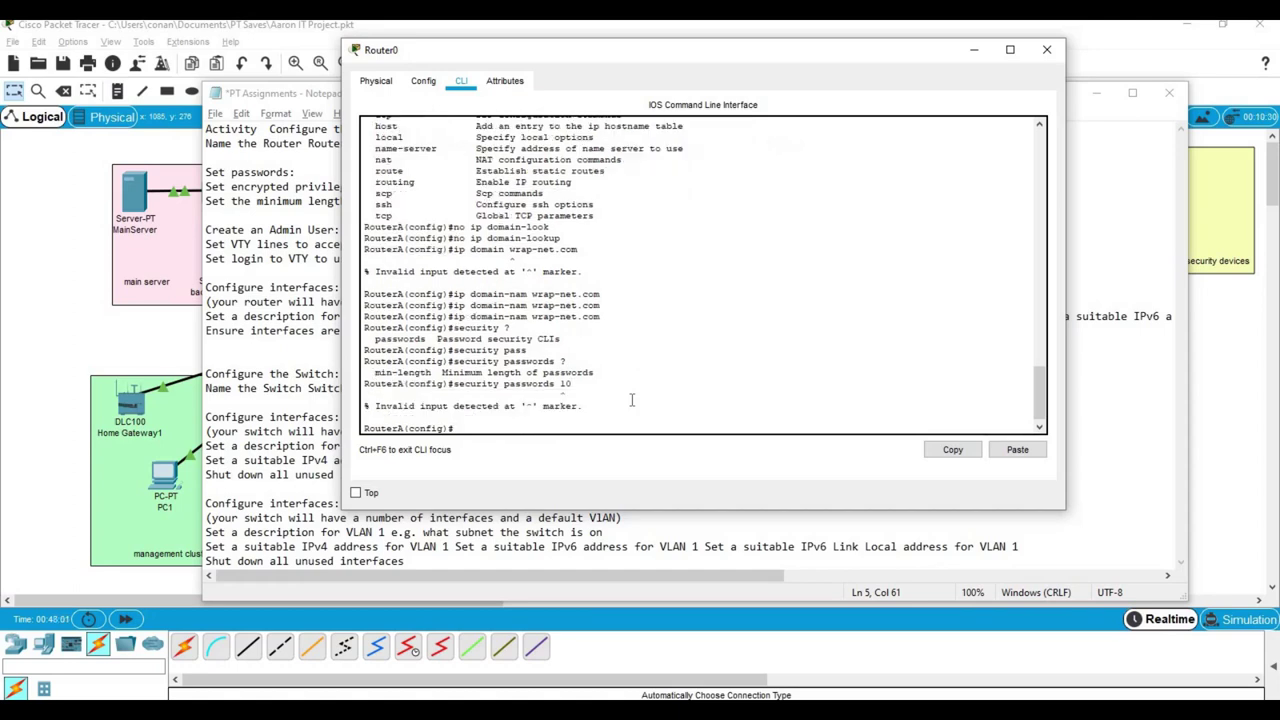
Step: Apply 'security passwords min-length 10', then enter a short test enable password
key("Up")
key("BackSpace")
key("BackSpace")
key("Tab")
key("Return")
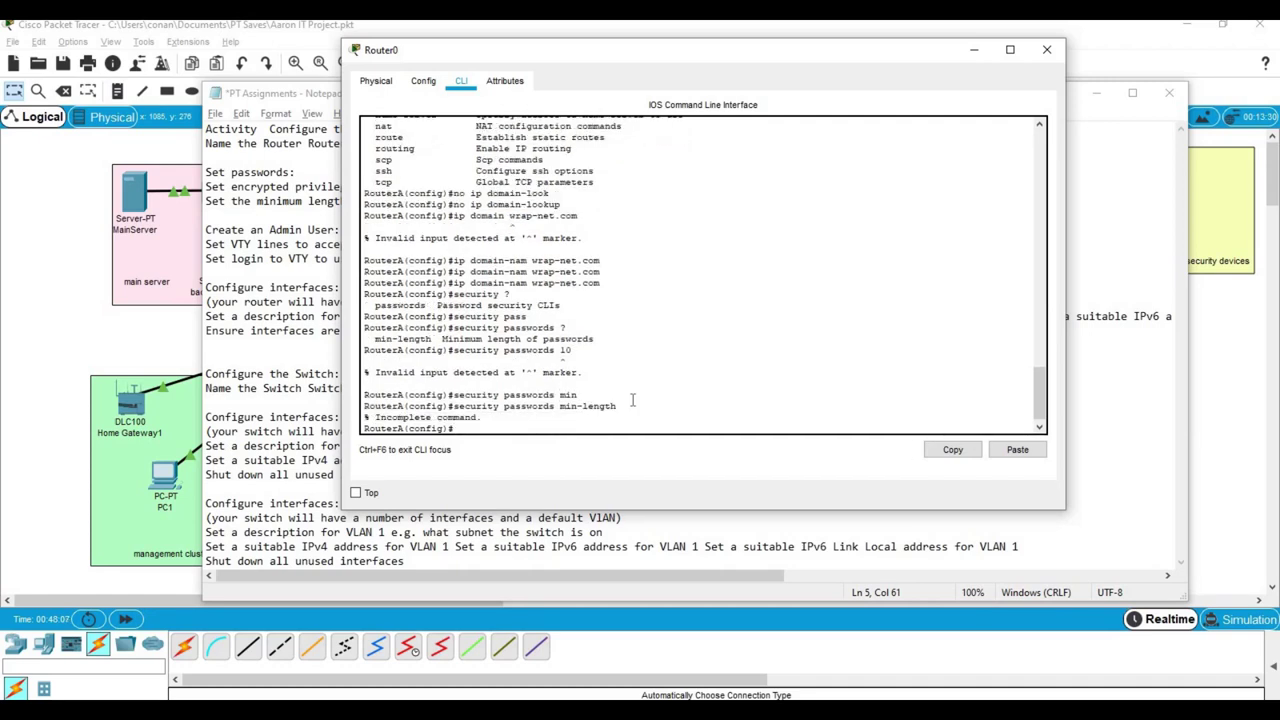
key("Up")
key("Return")
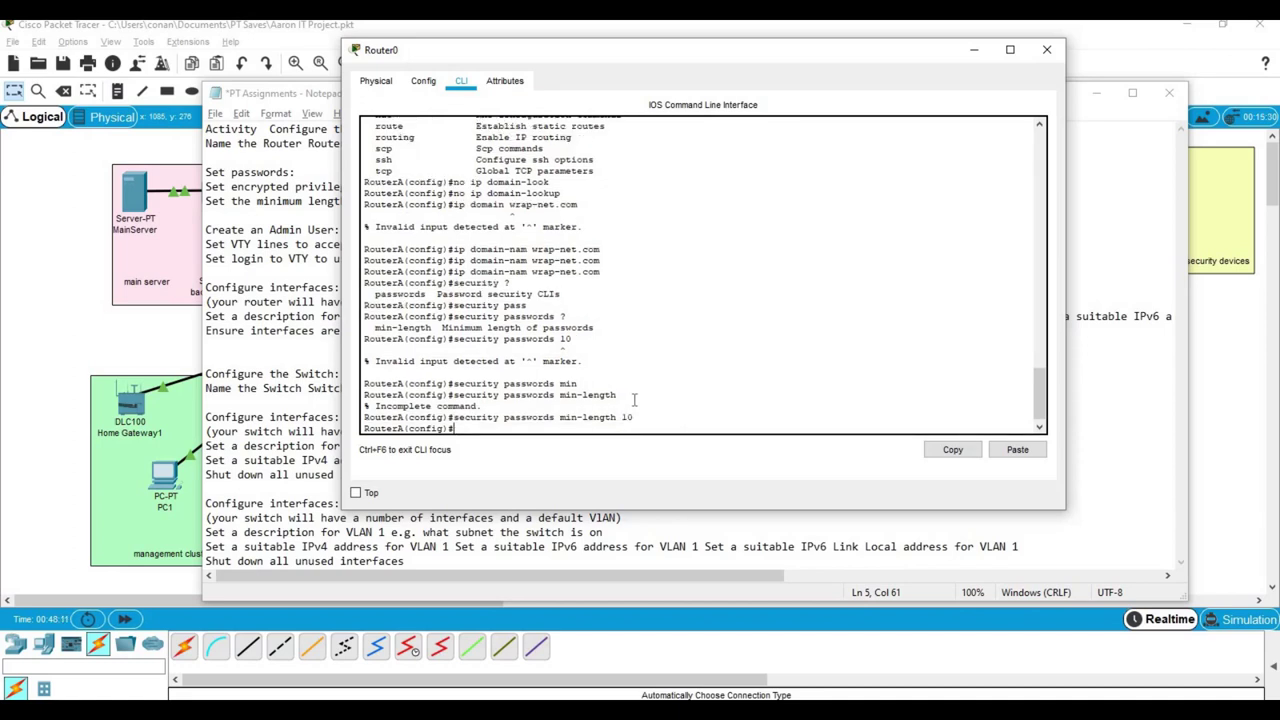
Step: Submit the short enable password and highlight the resulting 'Password too short' error
key("Return")
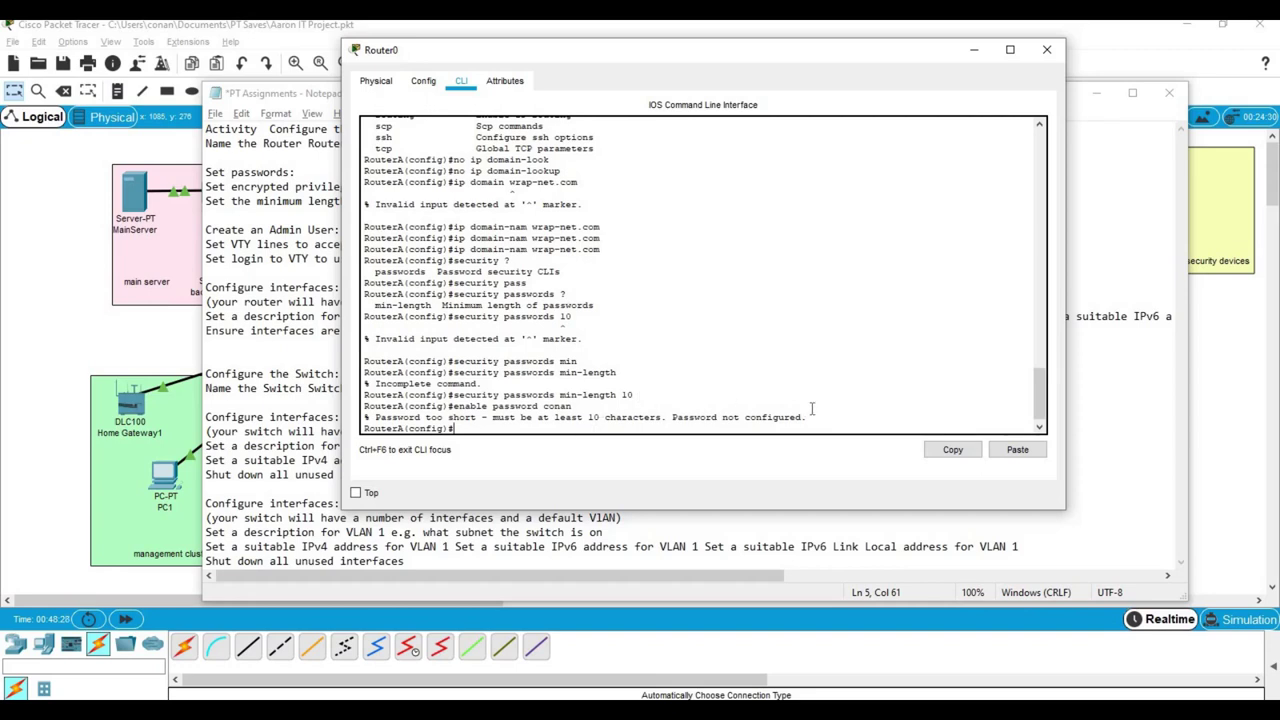
left_click_drag(808, 420, 363, 420)
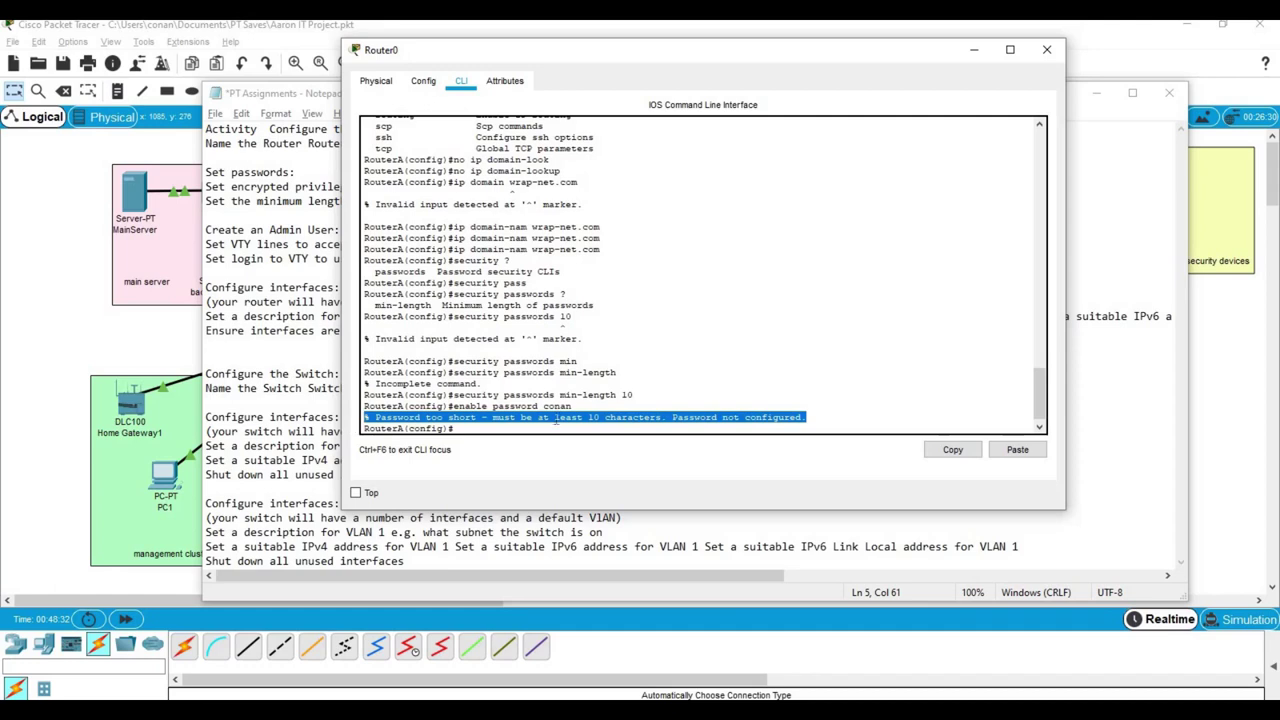
Step: Leave global configuration mode and end RouterA's console session with two 'exit' commands
left_click(594, 404)
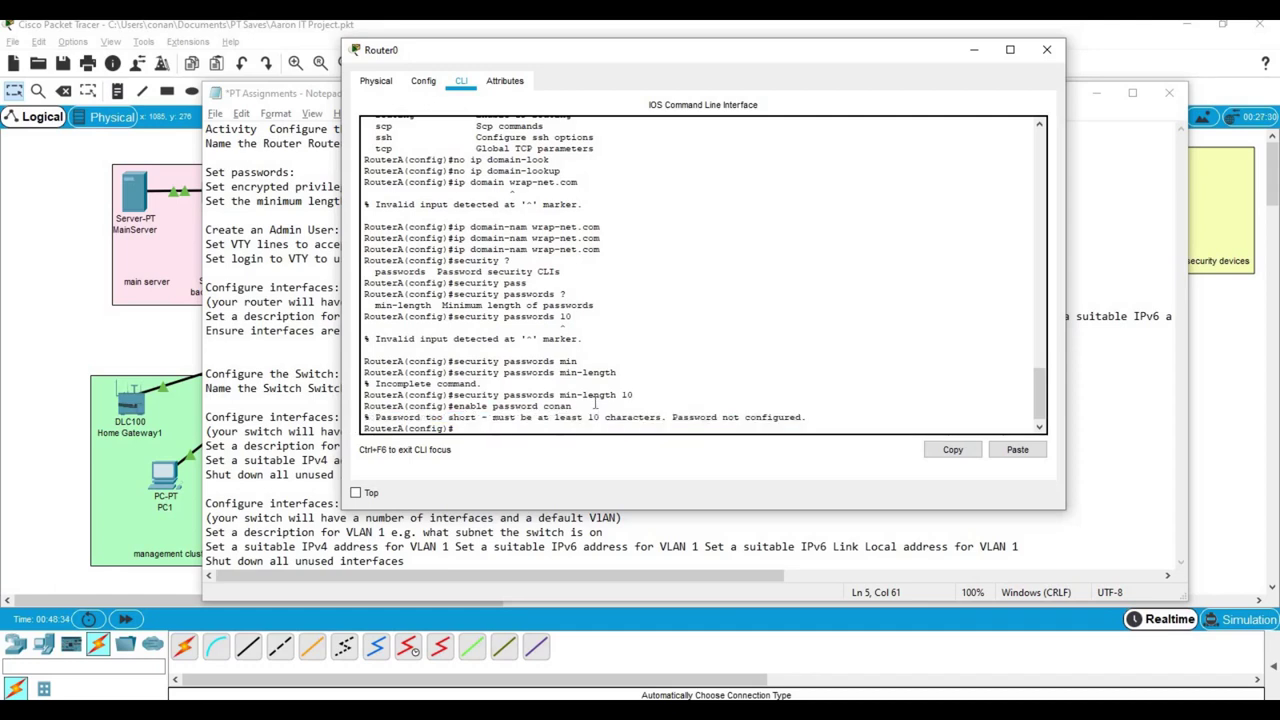
left_click(503, 431)
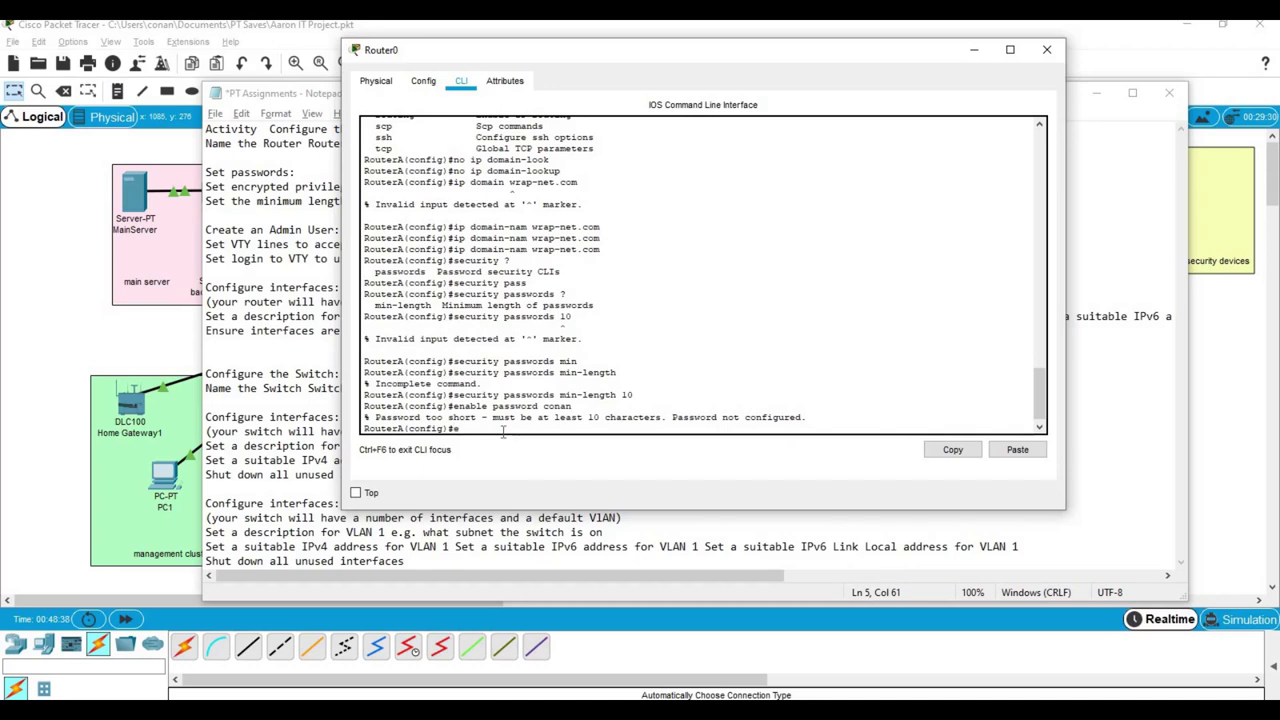
type("exit")
key("Return")
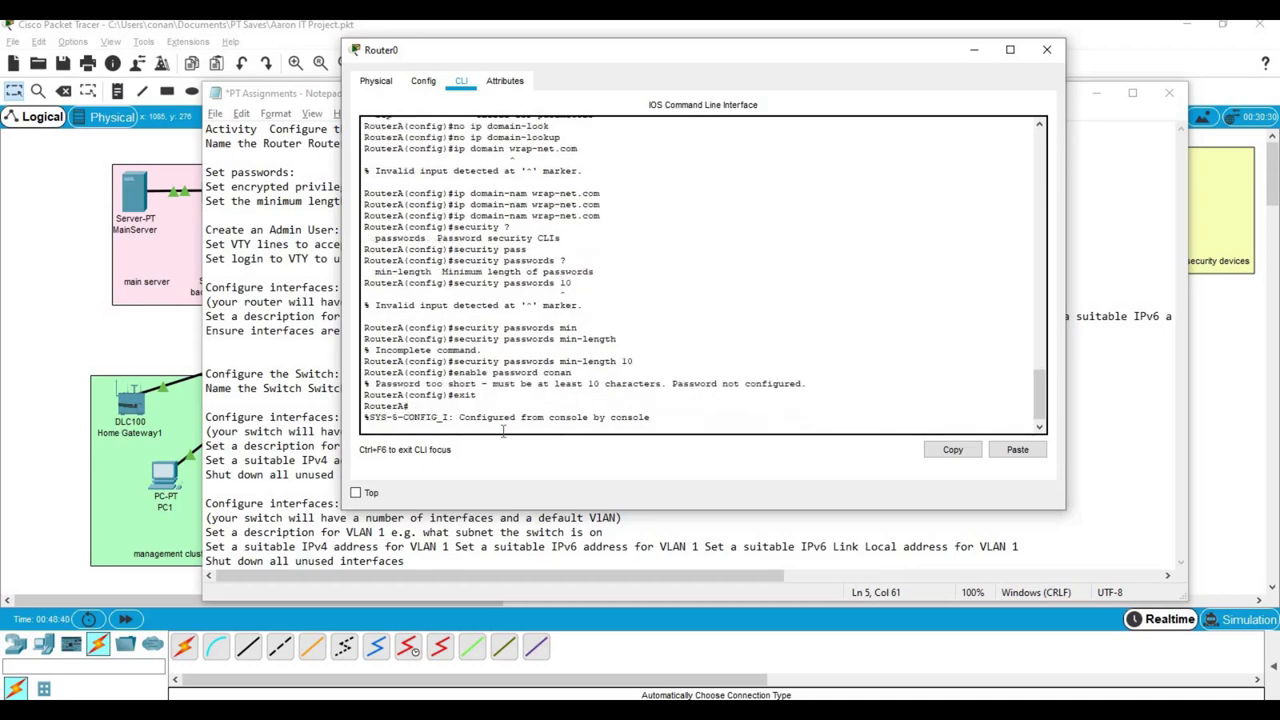
type("exit")
key("Return")
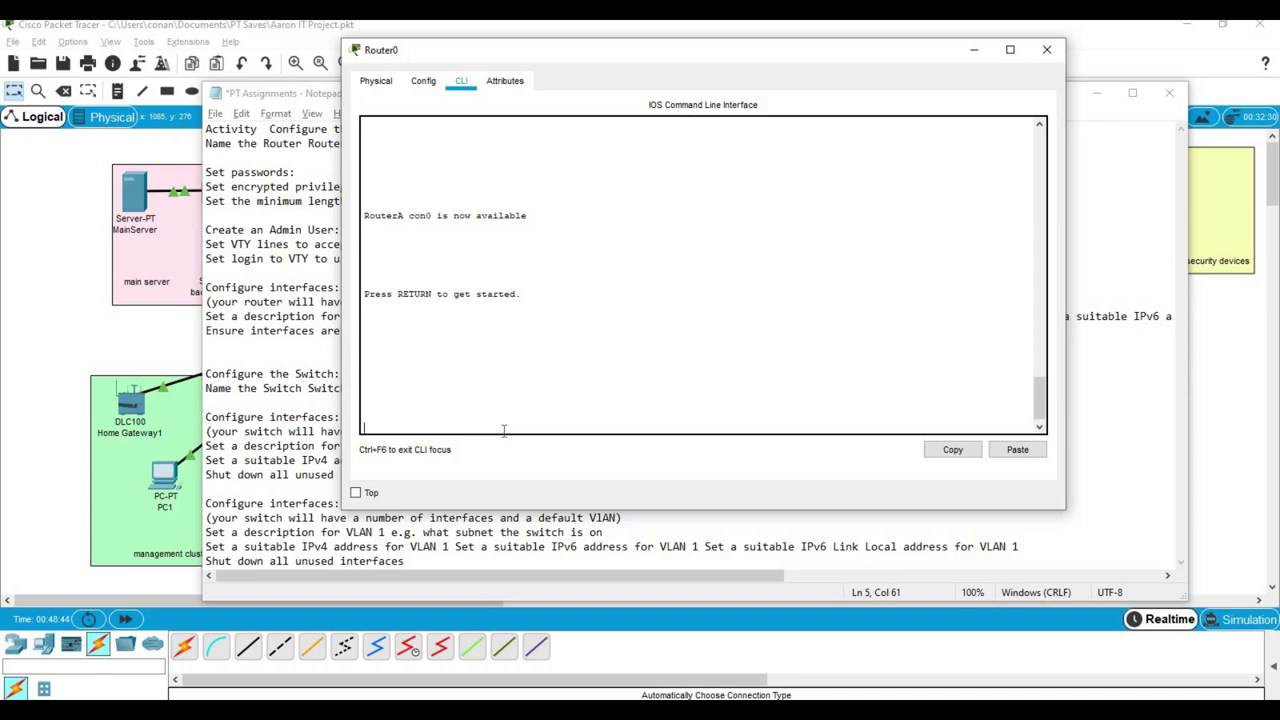
Step: Reconnect and highlight the 'MINA ROUTER. KEEP OFF!' MOTD banner
key("Return")
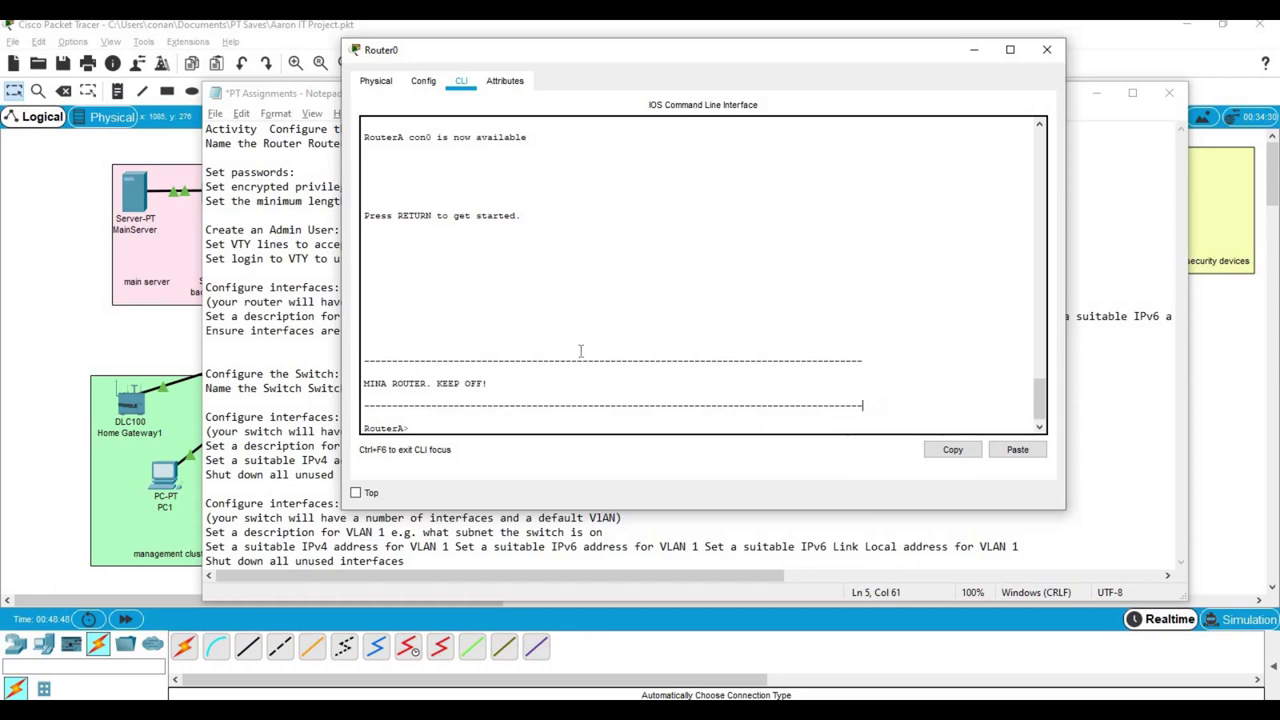
left_click_drag(883, 406, 561, 349)
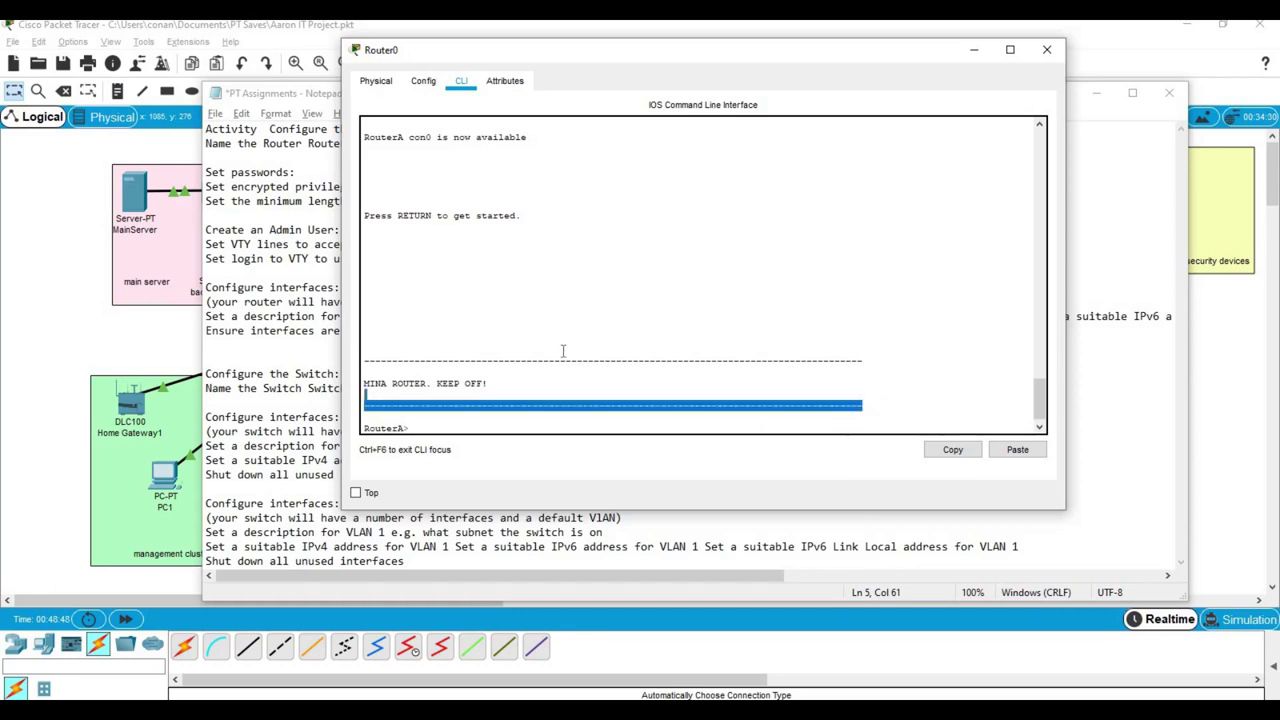
left_click(489, 388)
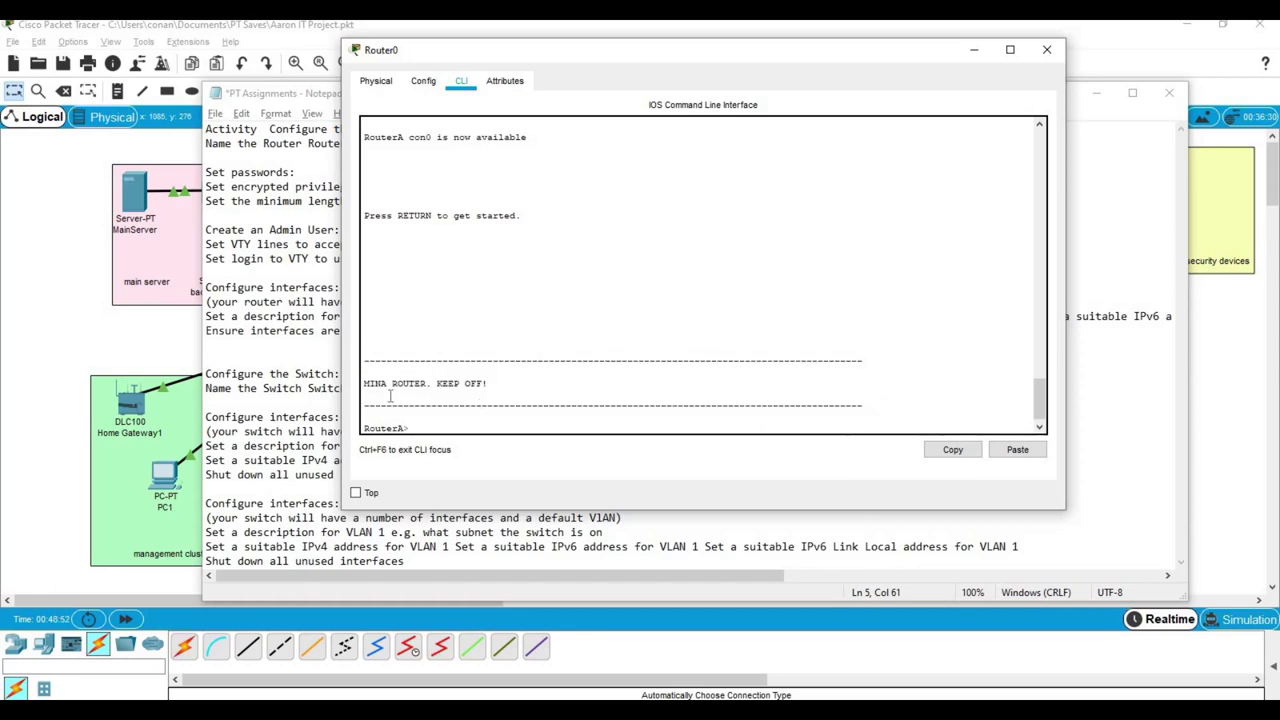
double_click(381, 388)
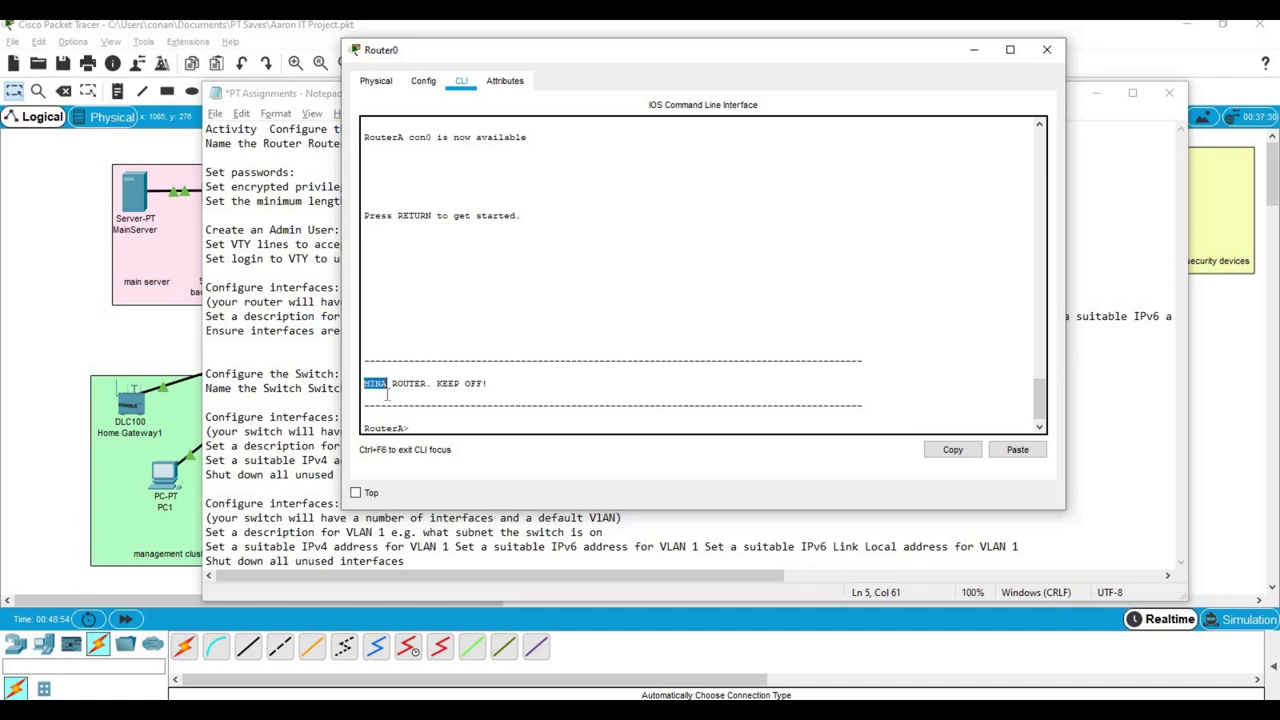
left_click(431, 420)
Step: Run 'en' and supply the enable password at the Password: prompt, checking the notes
type("en")
key("Return")
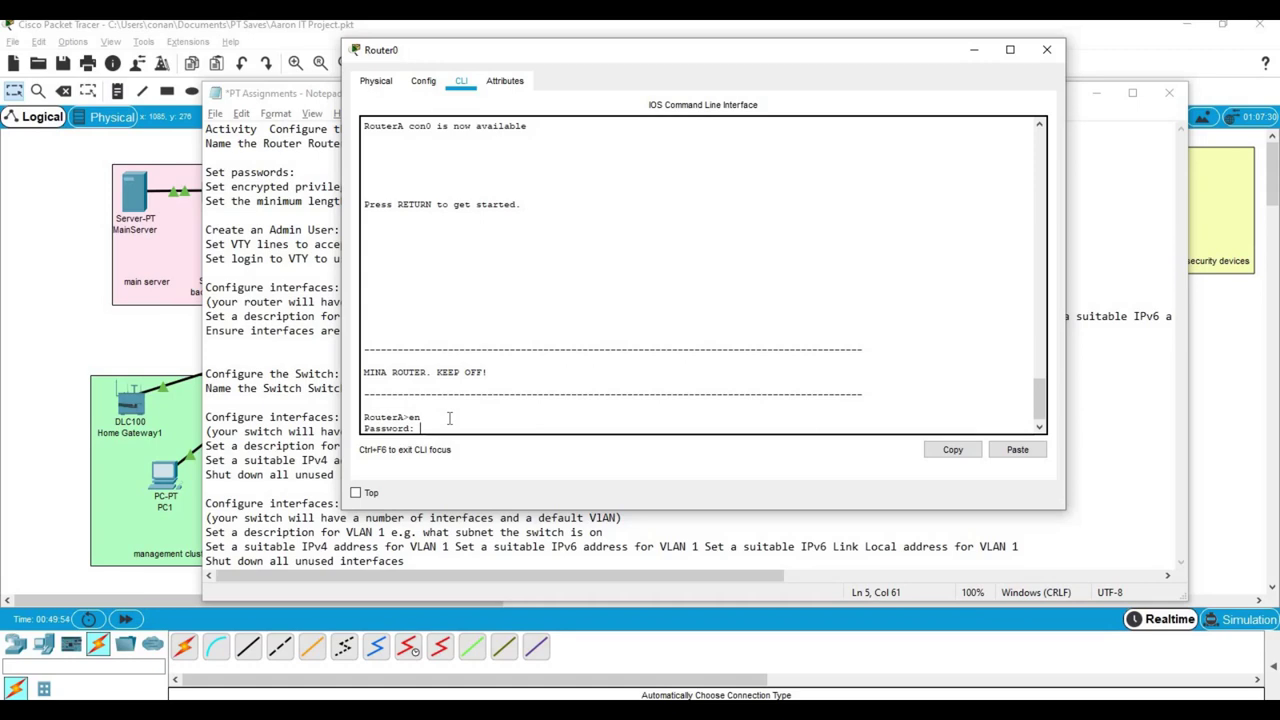
key("alt+Tab")
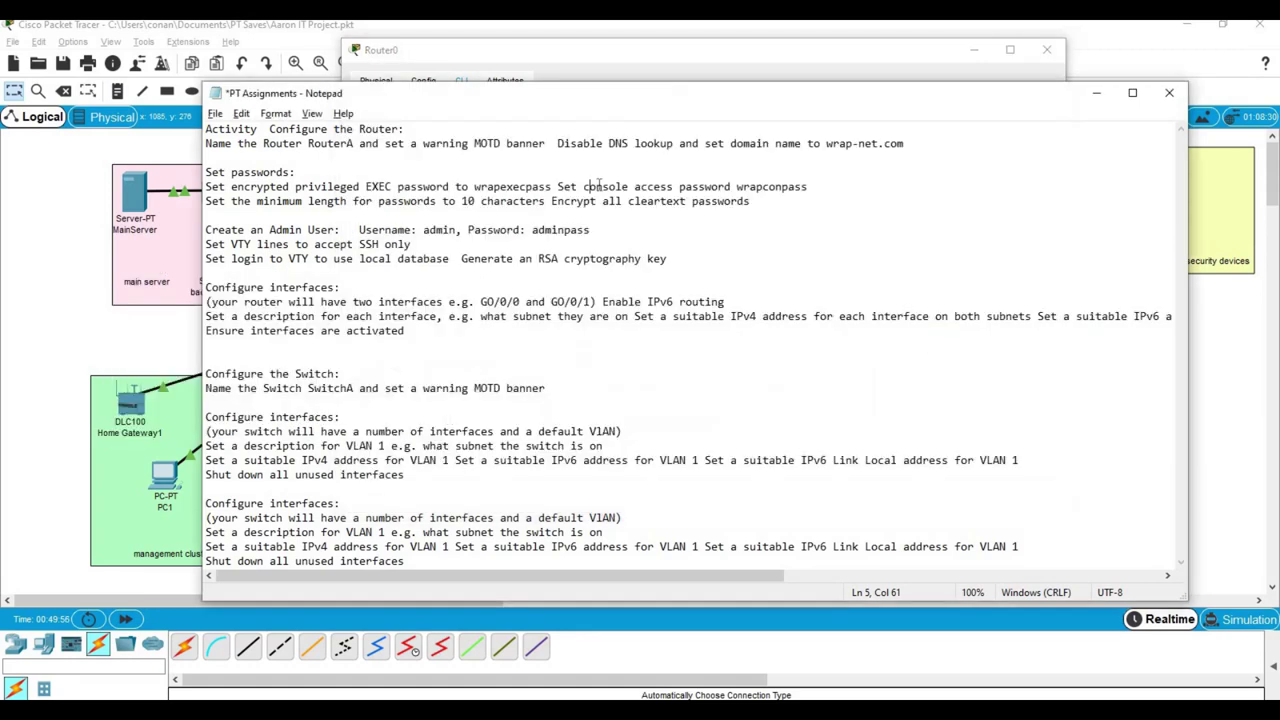
key("alt+Tab")
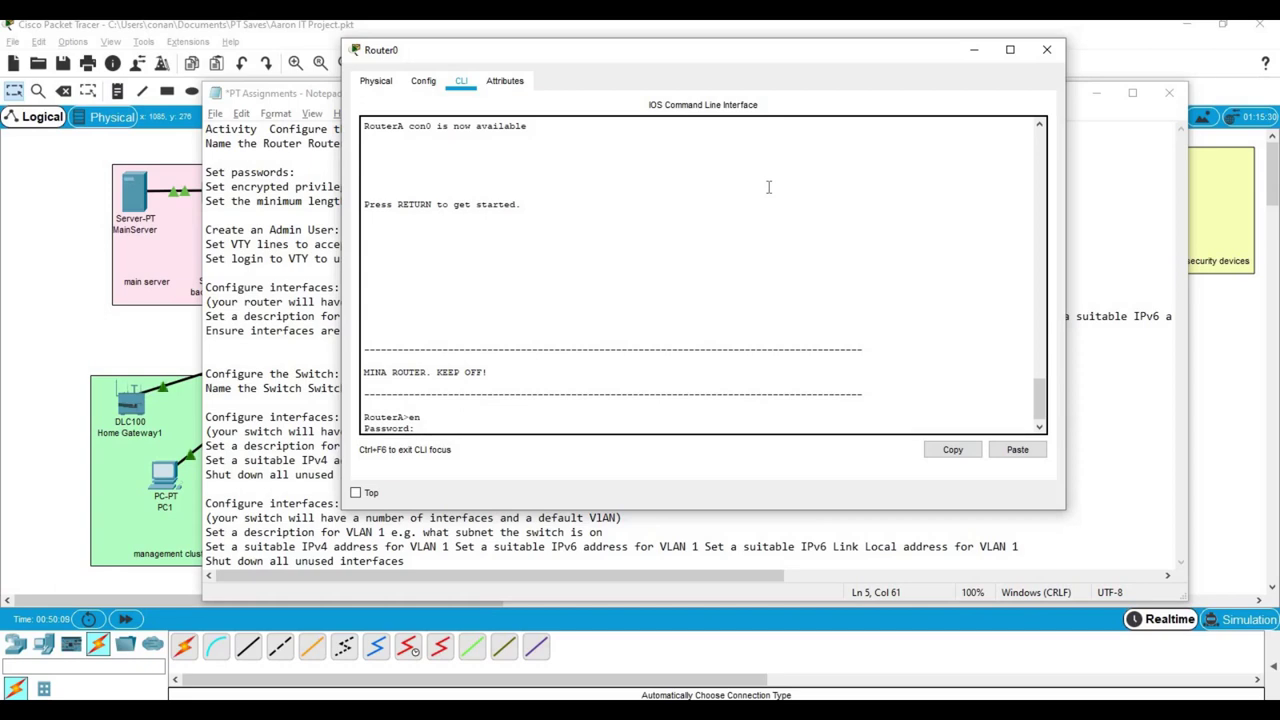
key("Return")
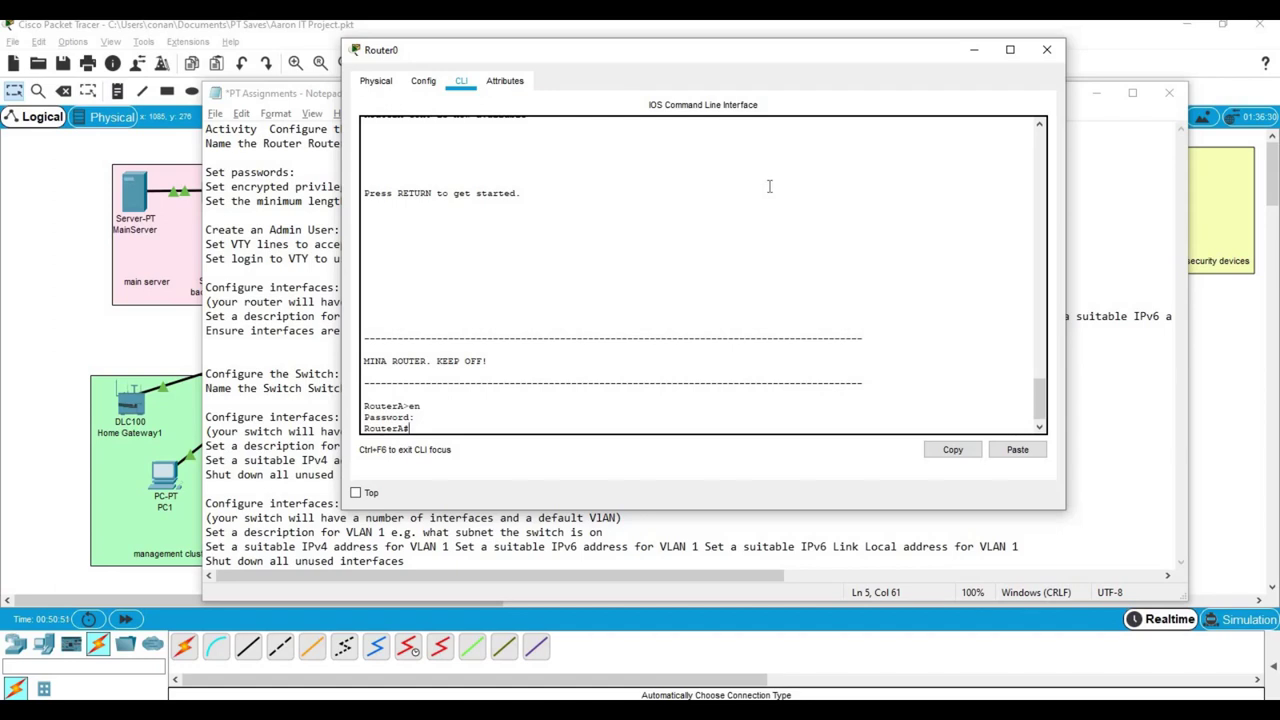
Step: Enter global configuration mode with 'conf ter' after a mistyped 'con term'
type("con")
type(" termi")
key("Return")
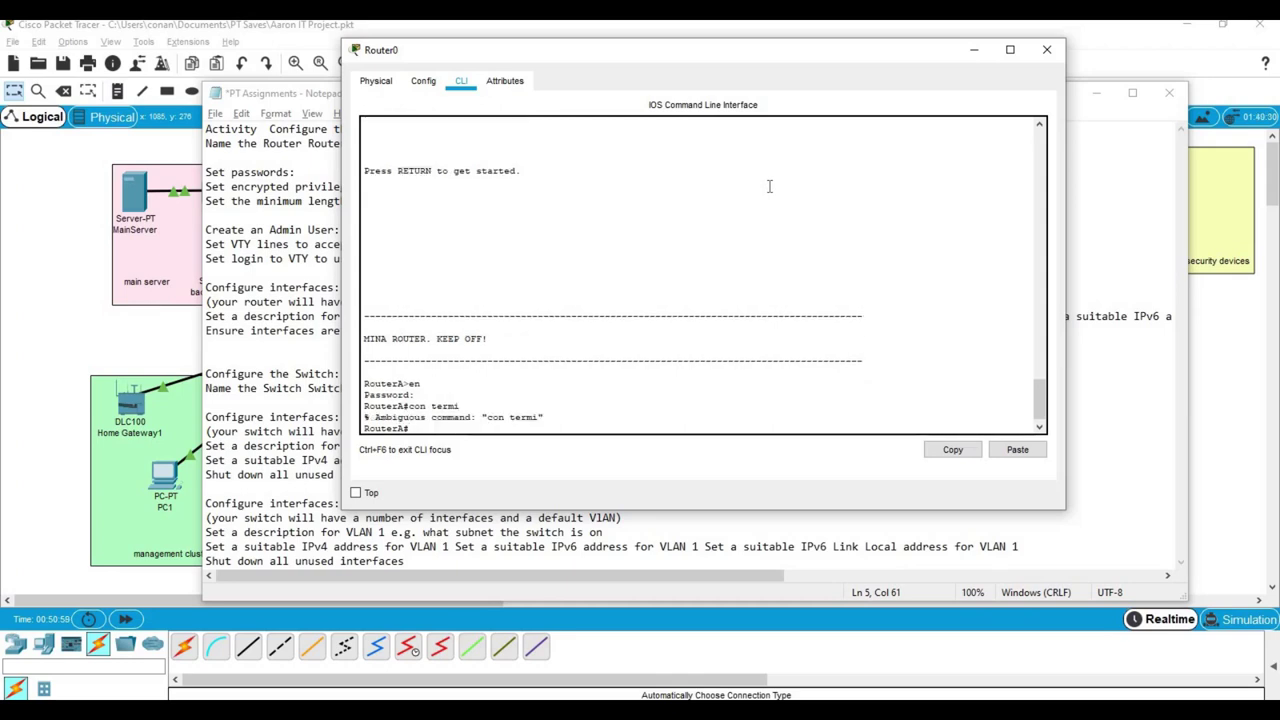
type("conf ter")
key("Return")
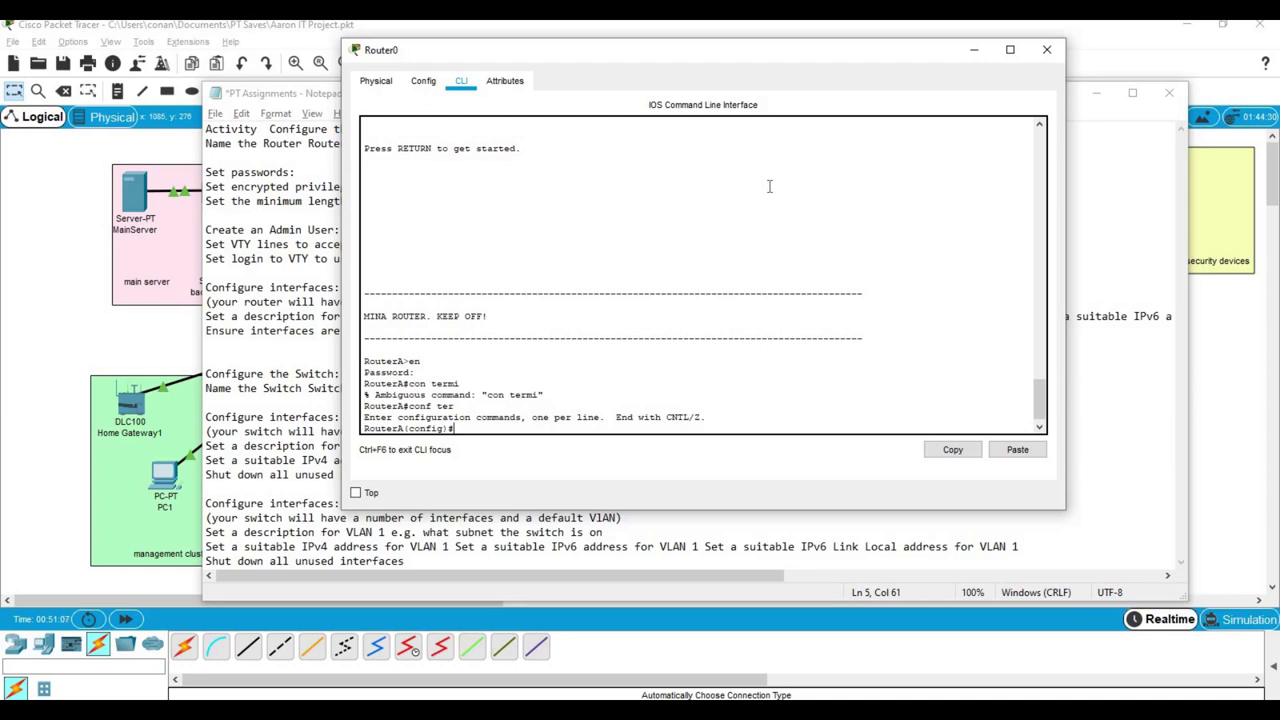
Step: Run 'do sho running-con | include enable', showing a hashed secret and plaintext enable password
type("do sho ")
type("running")
type("-con ")
type("| include enable")
key("Return")
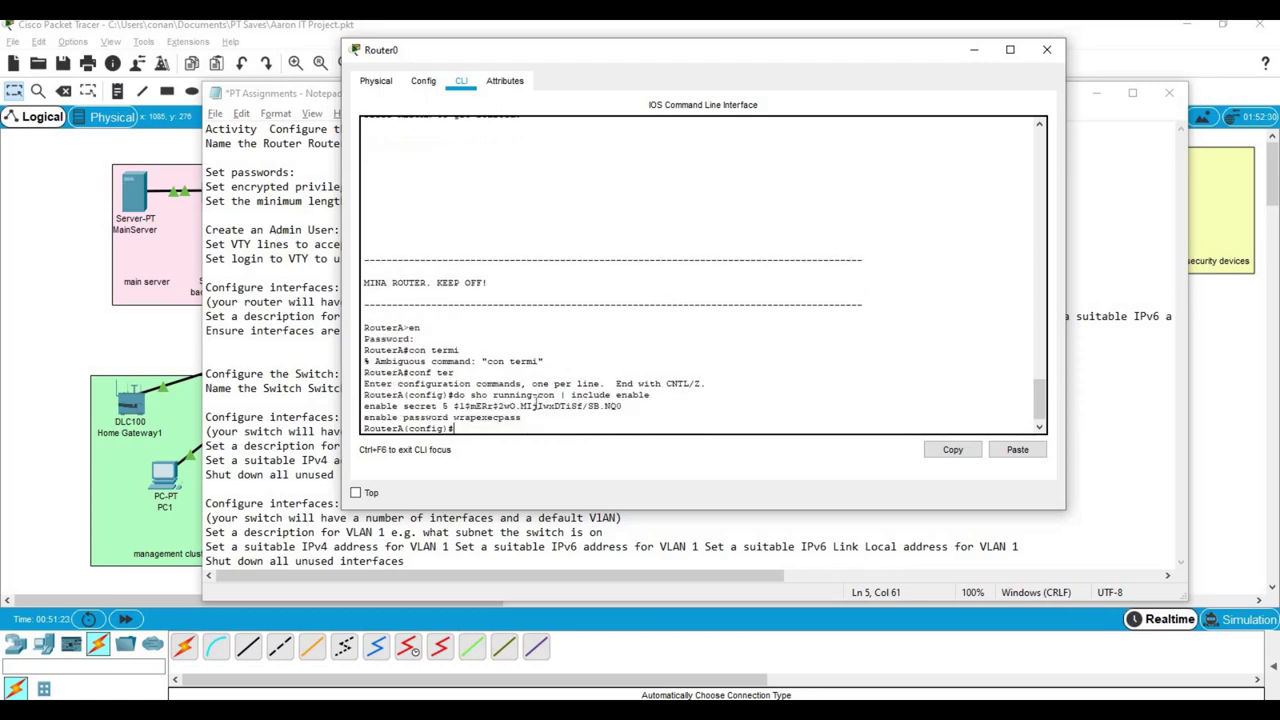
left_click_drag(533, 417, 376, 406)
left_click(608, 426)
Step: Check the encrypt-all-cleartext-passwords task in the notes and browse the configuration help
key("alt+Tab")
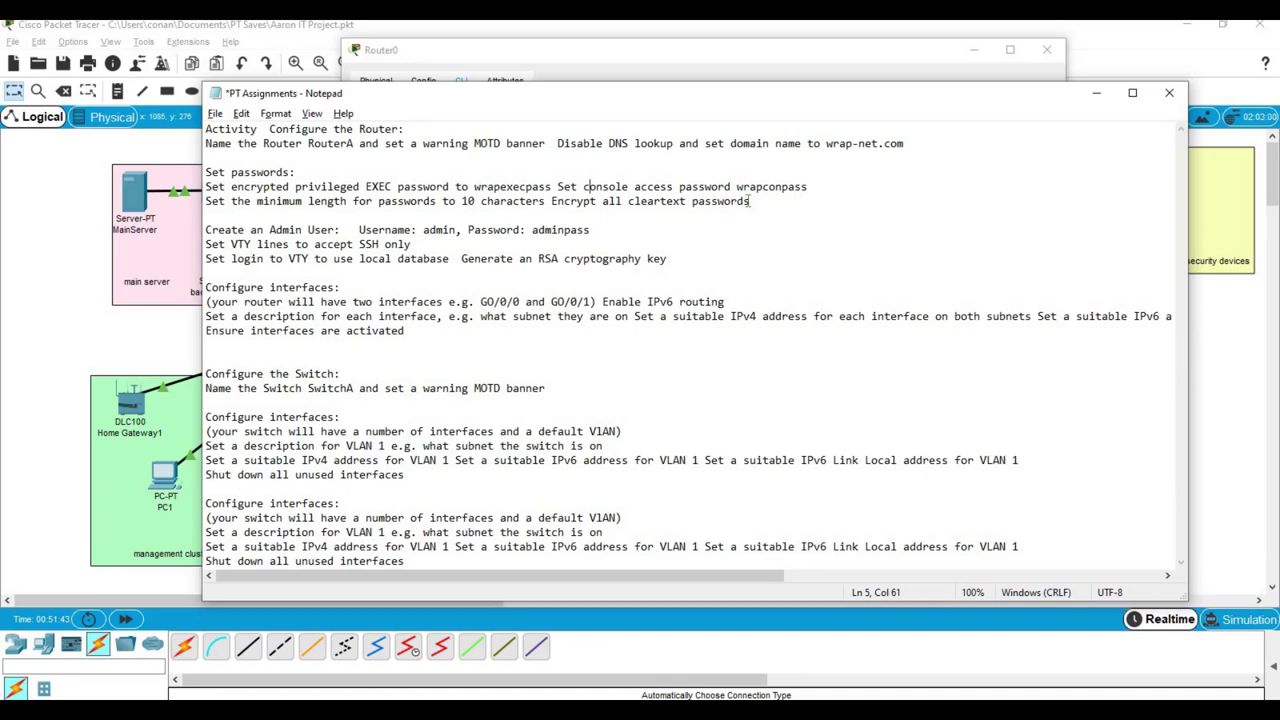
left_click_drag(750, 201, 562, 200)
key("alt+Tab")
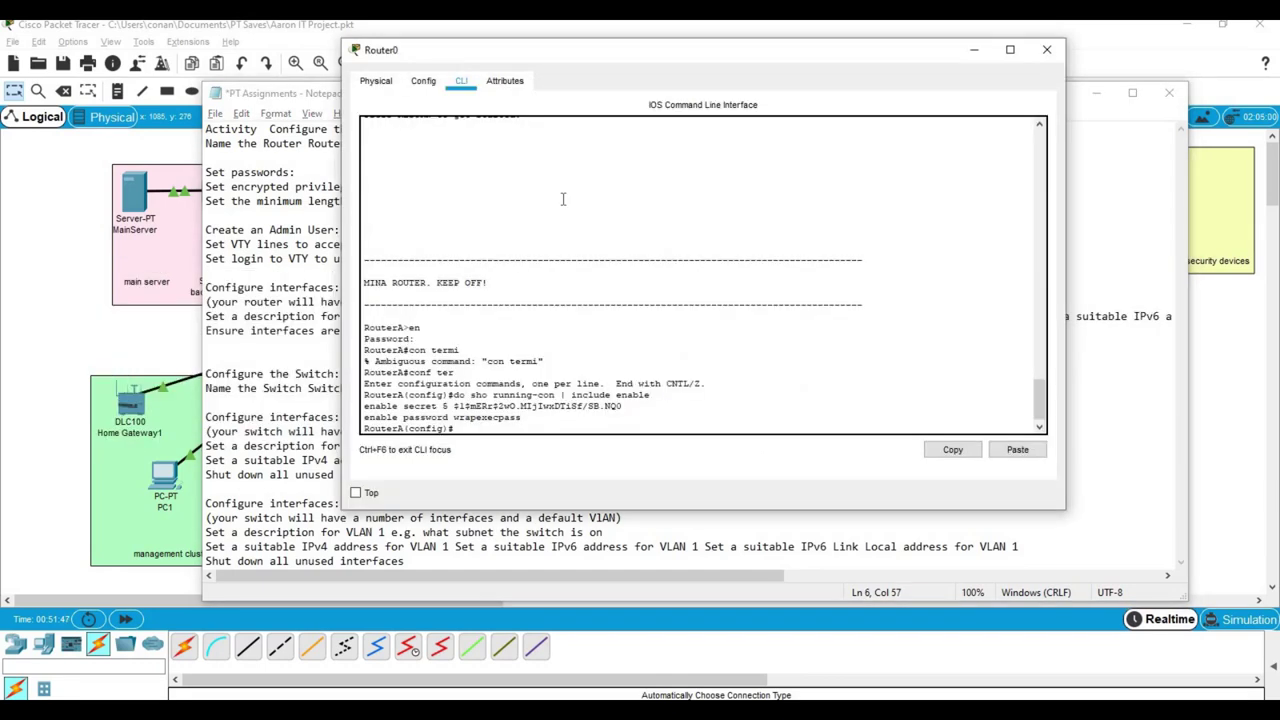
type("?")
key("Return")
key("Return")
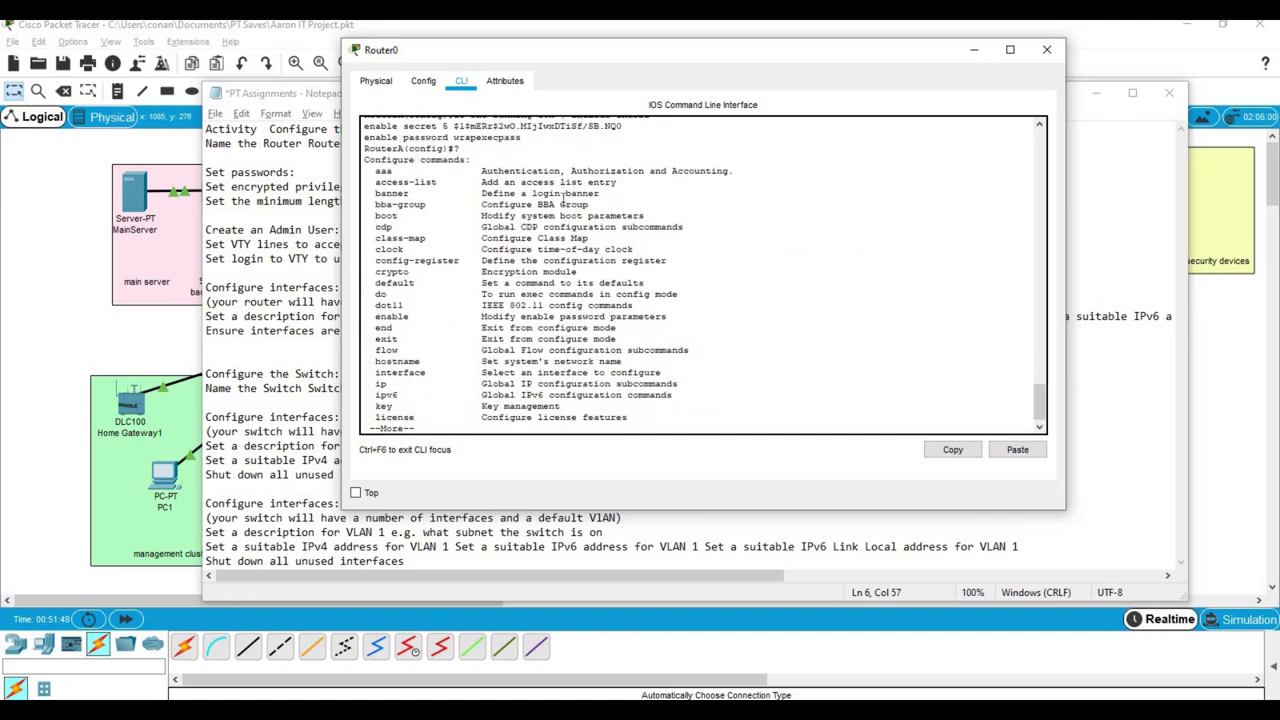
scroll(610, 316, "up", 10)
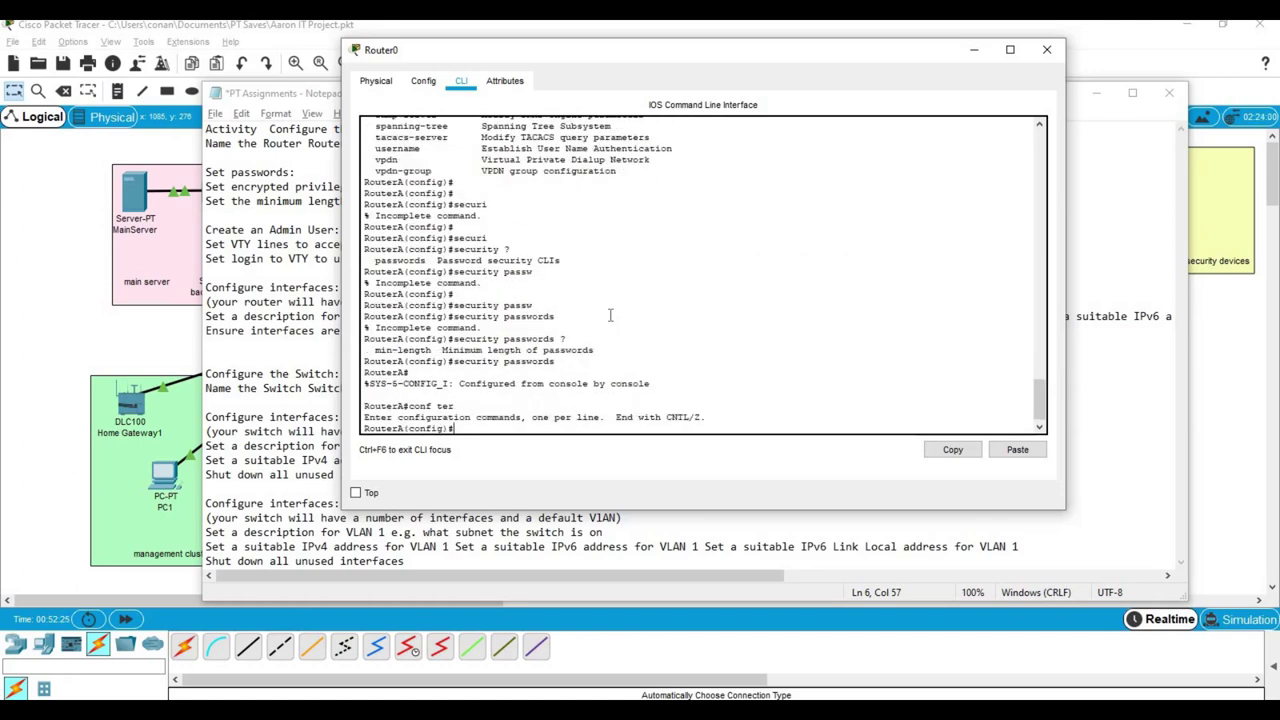
Step: Enable 'service password-encryption' after checking its options in the help
type("service")
type(" ?")
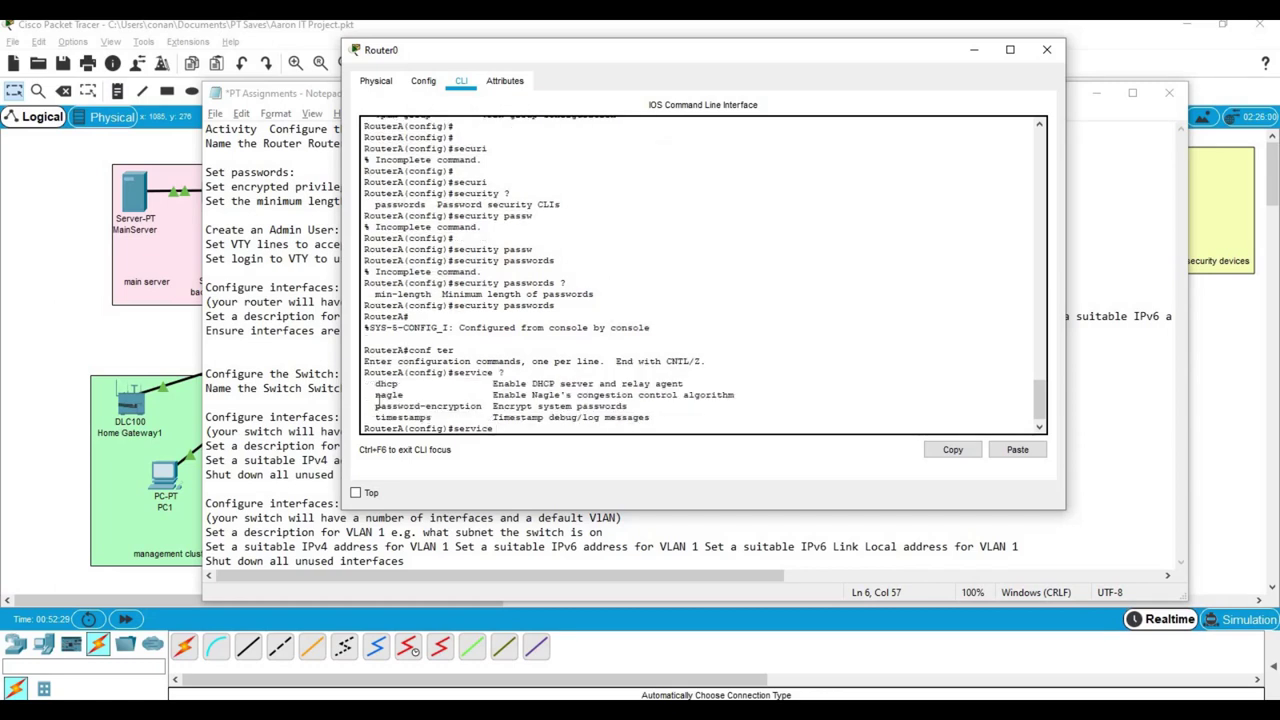
left_click_drag(376, 405, 482, 410)
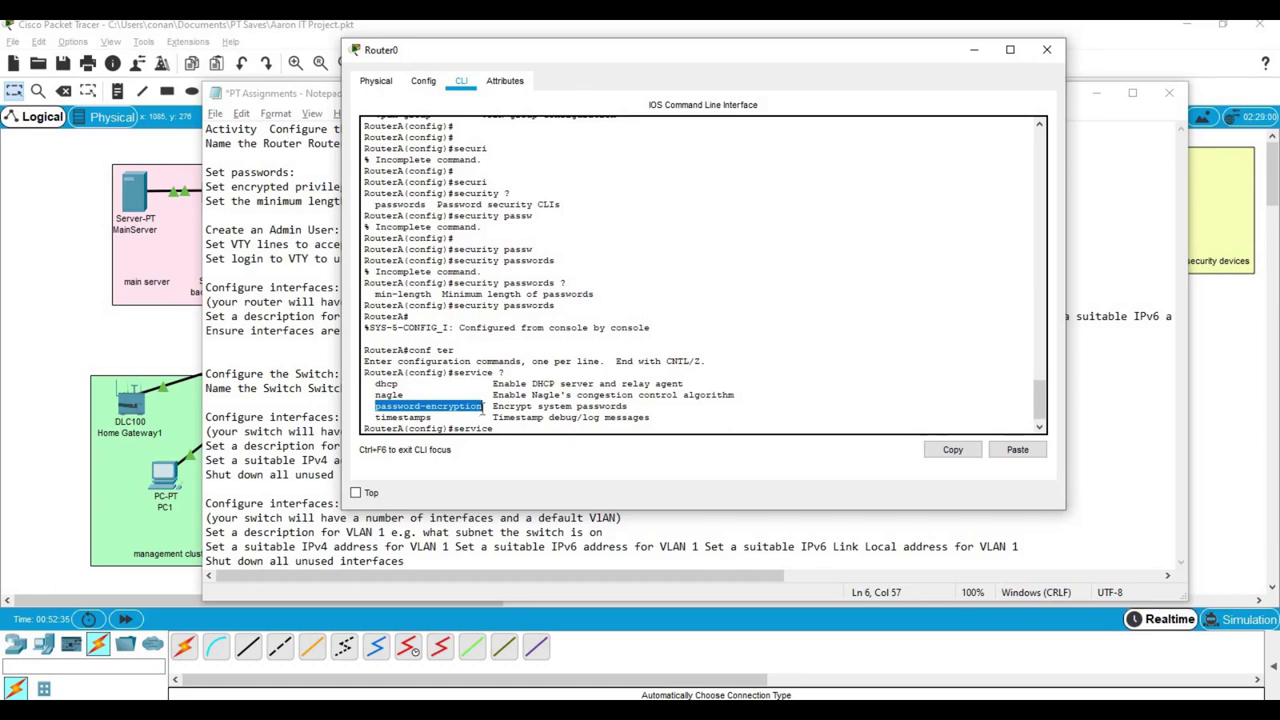
type("pass")
key("Tab")
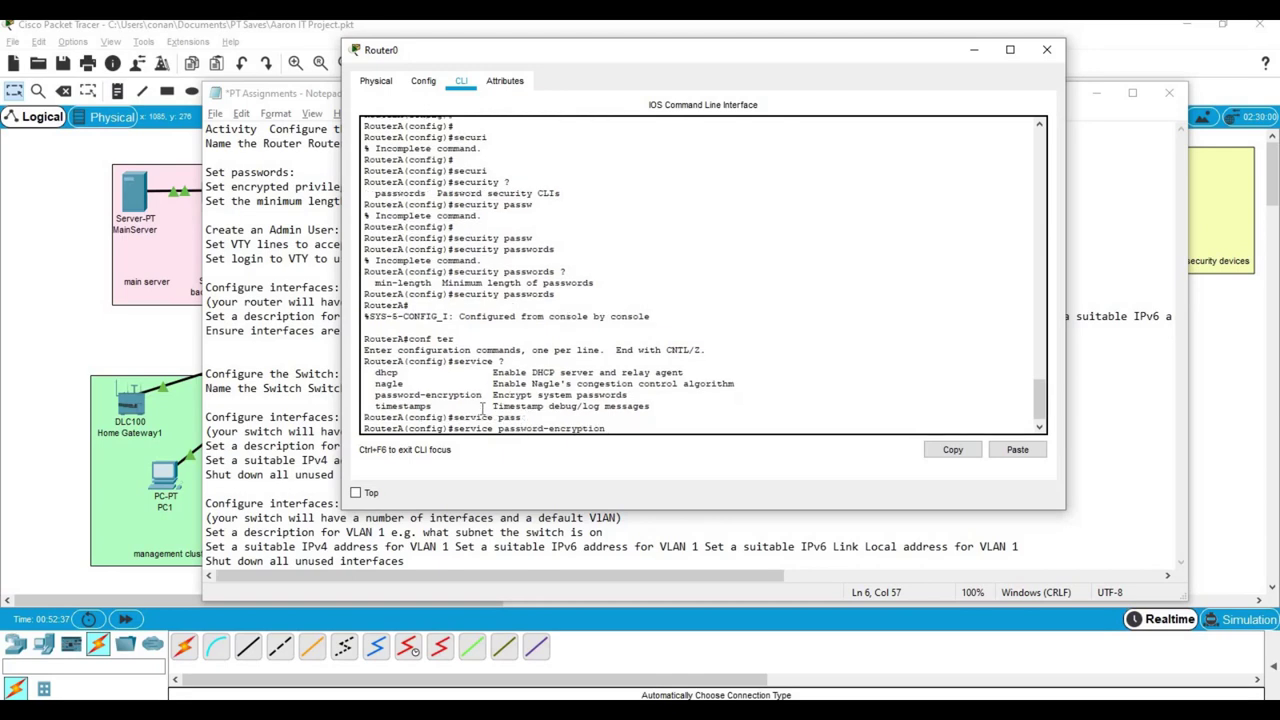
type("?")
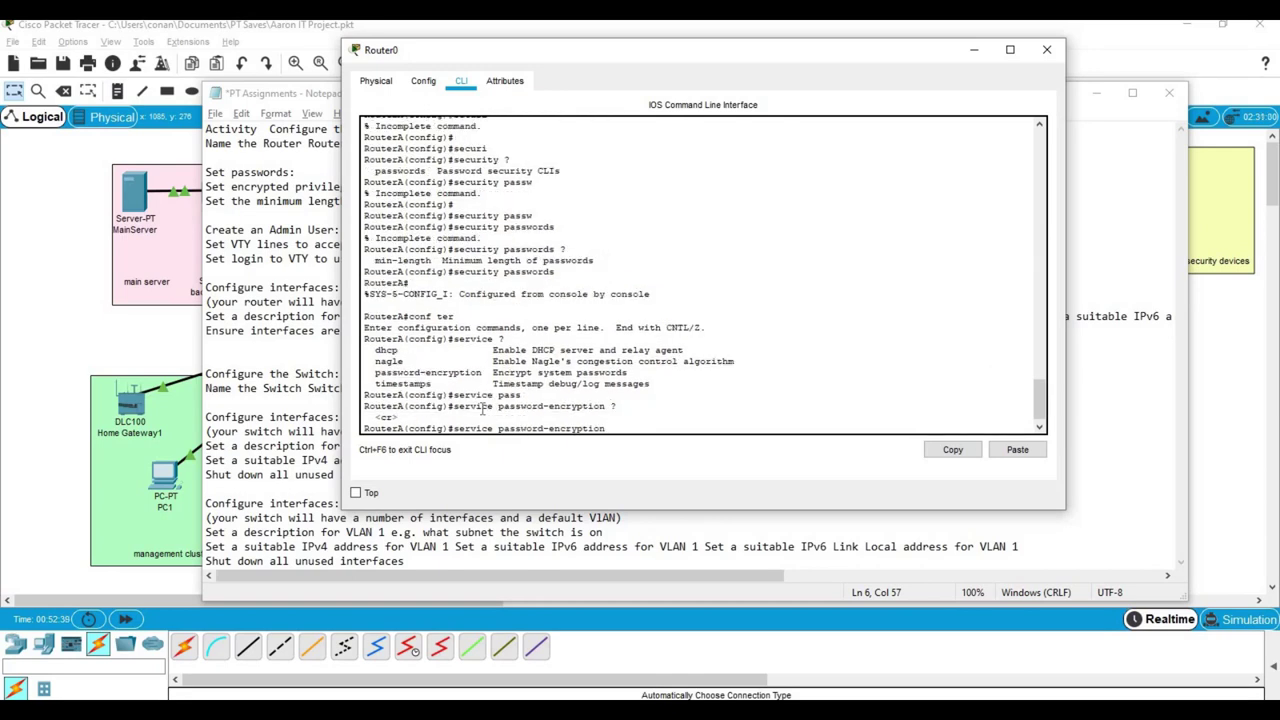
key("Return")
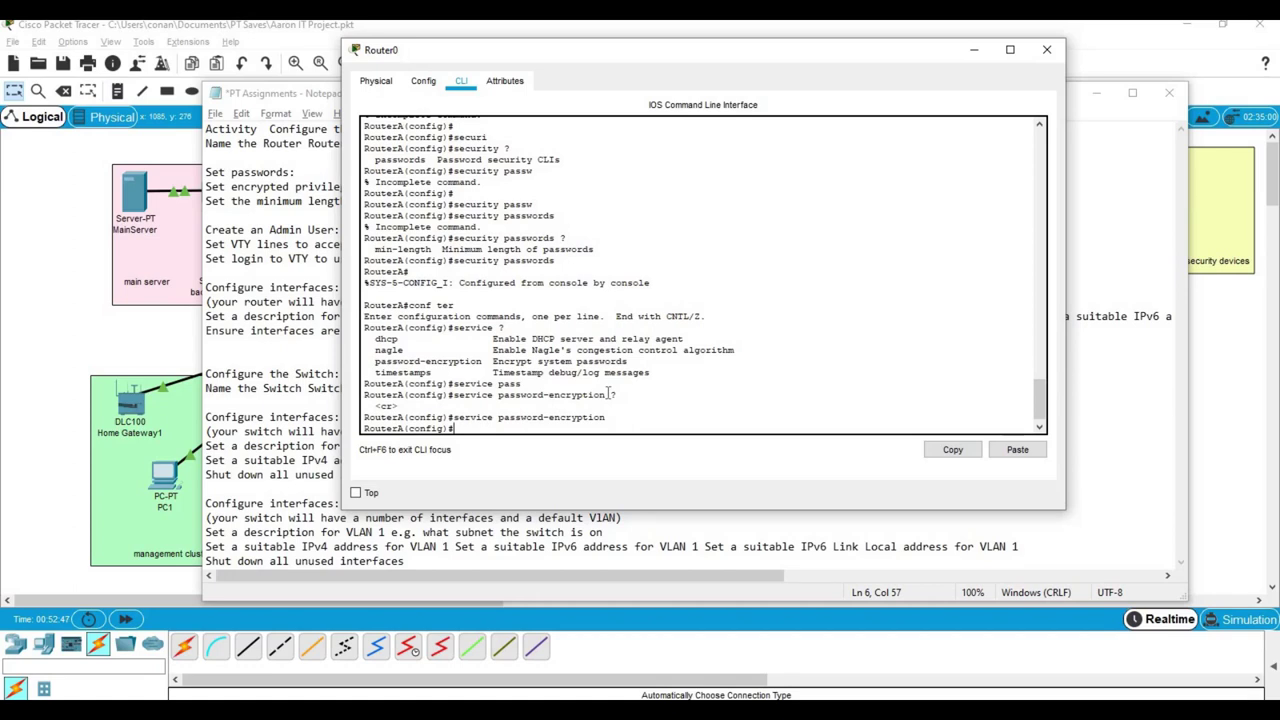
double_click(604, 394)
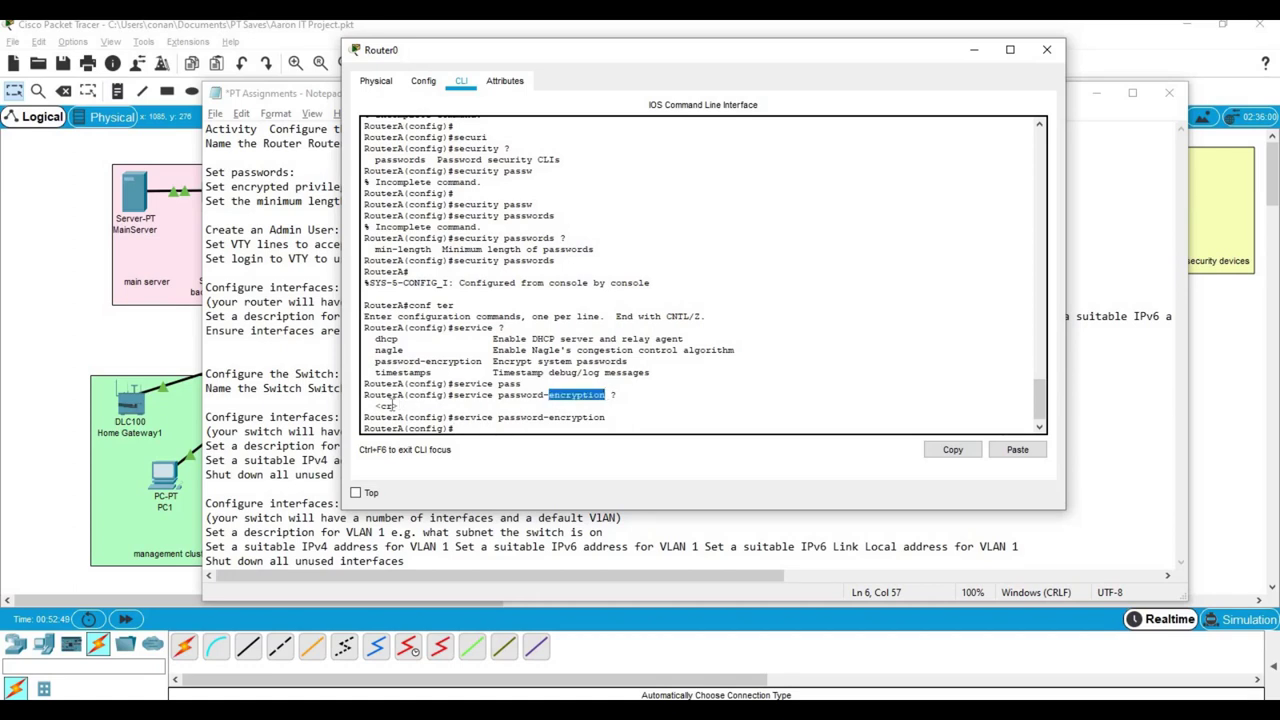
left_click_drag(389, 405, 397, 406)
Step: Run 'do sh running-conf | include enable' to list RouterA's enable lines
type("do sh running-con")
key("BackSpace")
key("BackSpace")
key("BackSpace")
type("v")
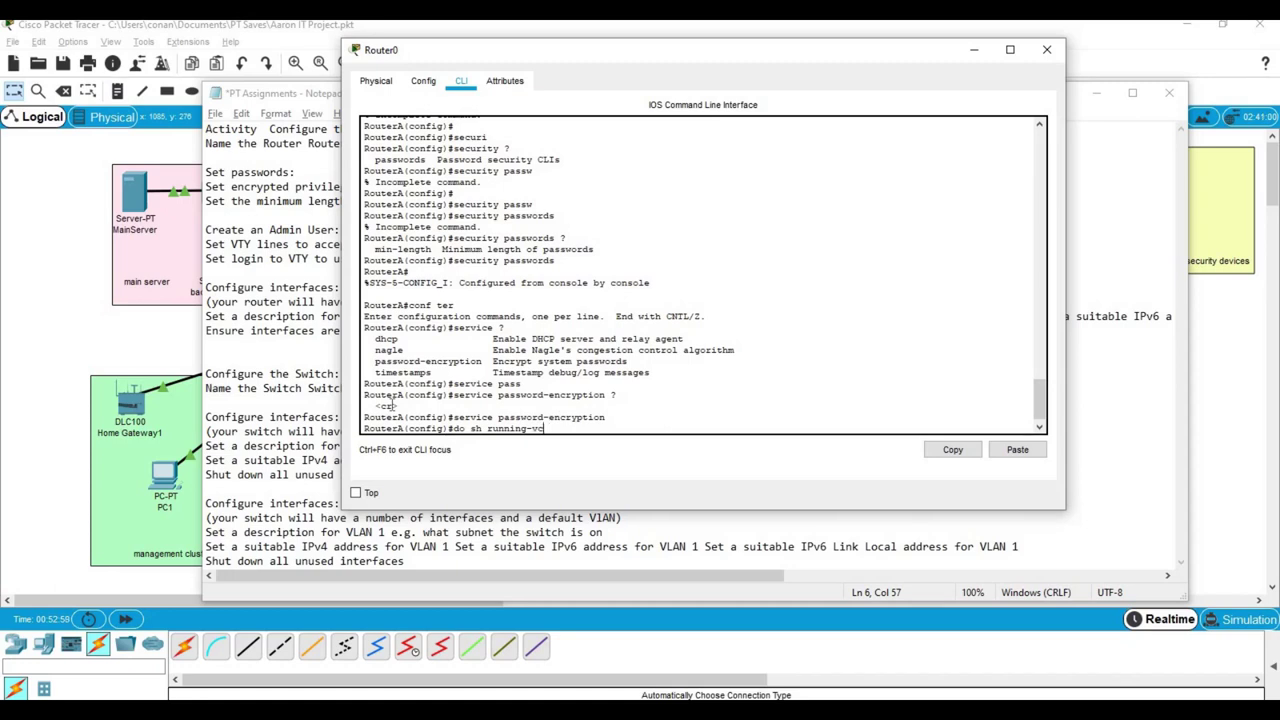
key("BackSpace")
type("conf")
type(" | e")
key("BackSpace")
type("include")
type(" en")
type("able")
key("Return")
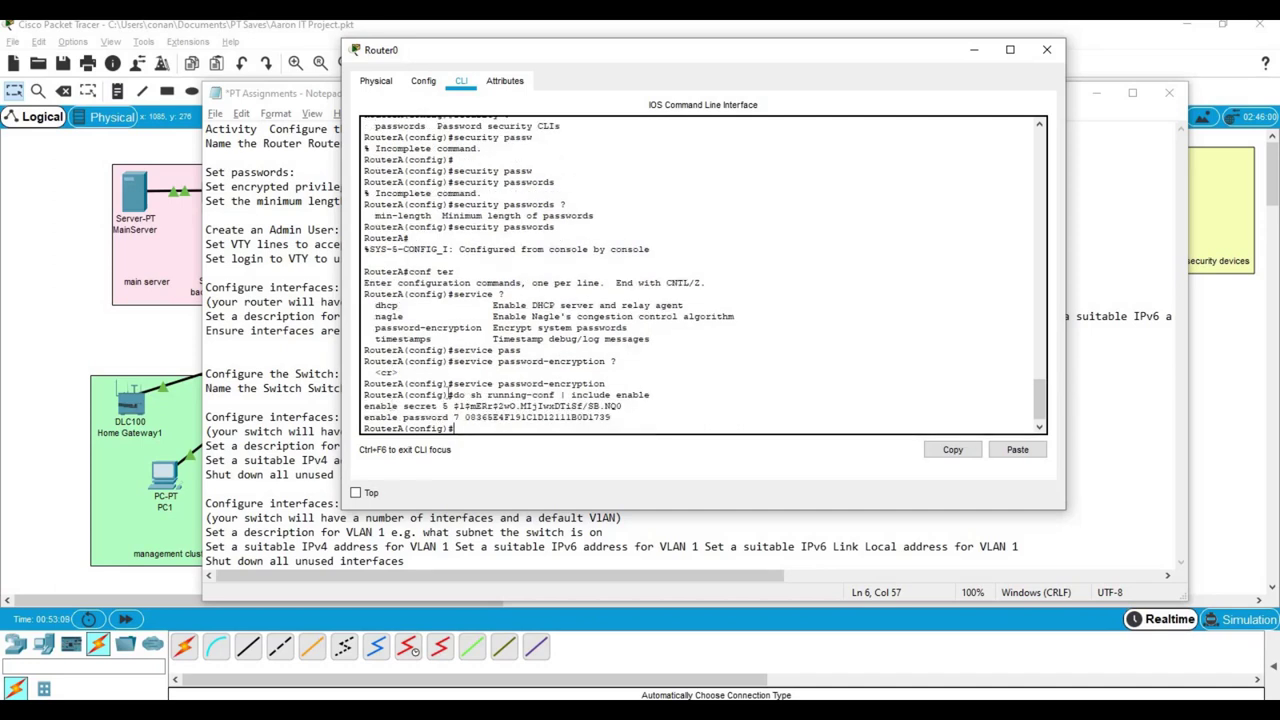
Step: Highlight the type 7 enable password and type 5 secret hashes, then raise the notes
left_click_drag(414, 407, 437, 407)
left_click_drag(412, 417, 447, 417)
left_click_drag(610, 417, 477, 418)
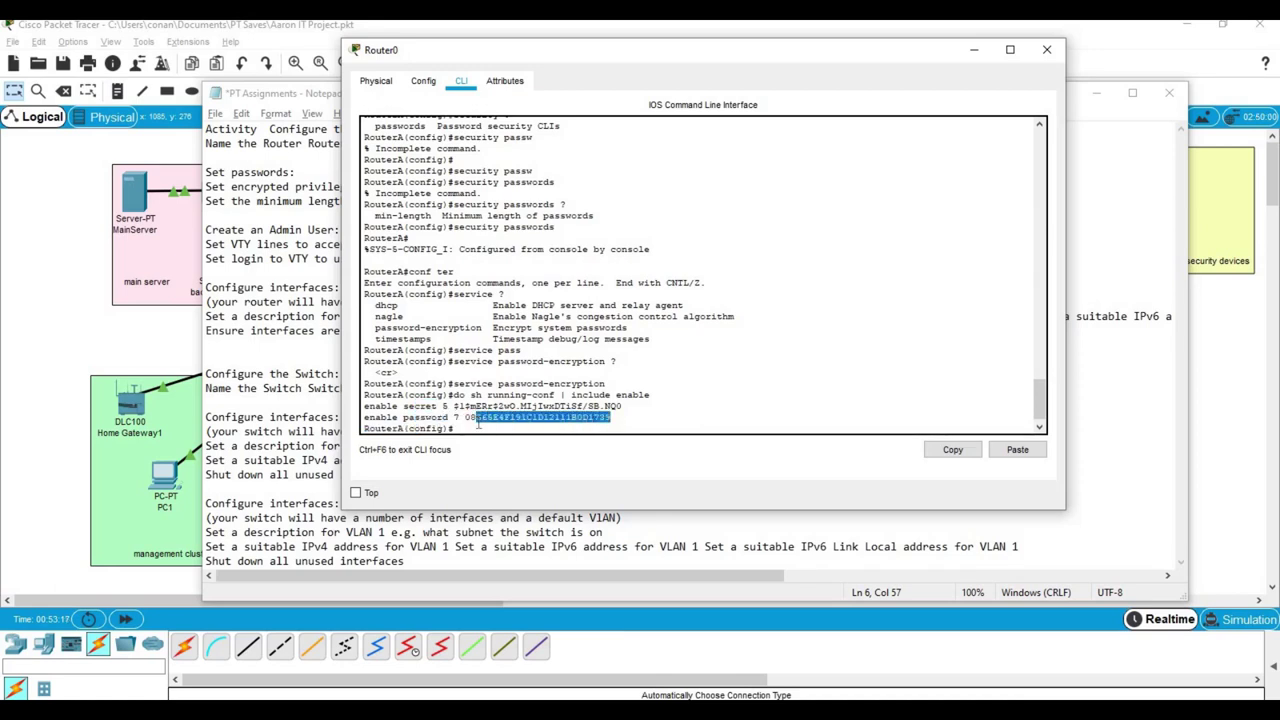
left_click_drag(624, 407, 449, 406)
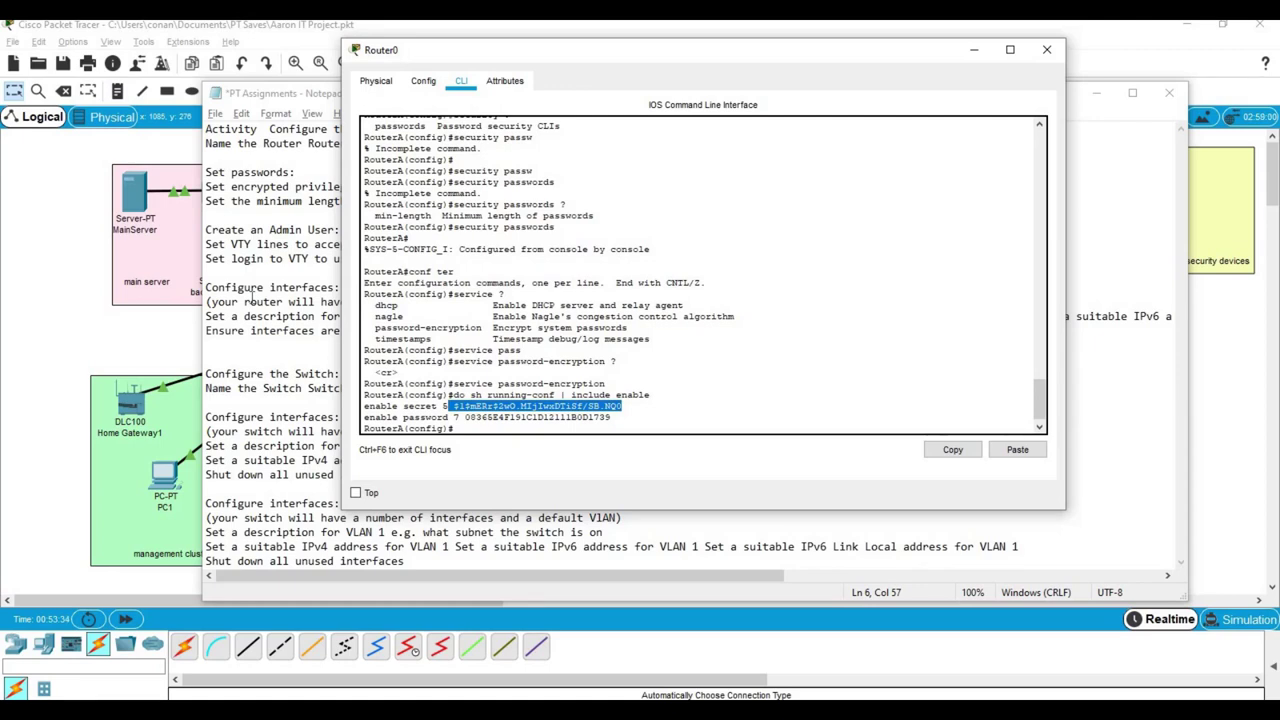
left_click(253, 217)
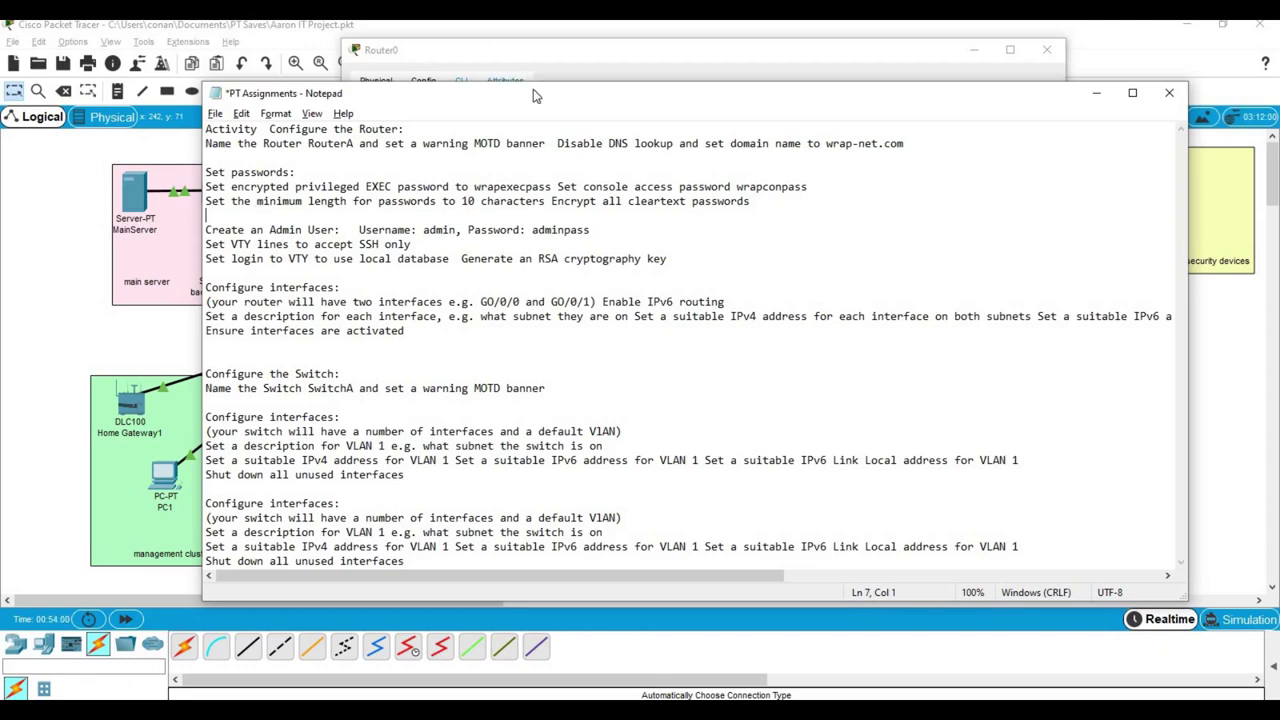
Step: Reposition the notes, highlight the admin user and SSH tasks, and close Router0's window
left_click_drag(534, 97, 514, 79)
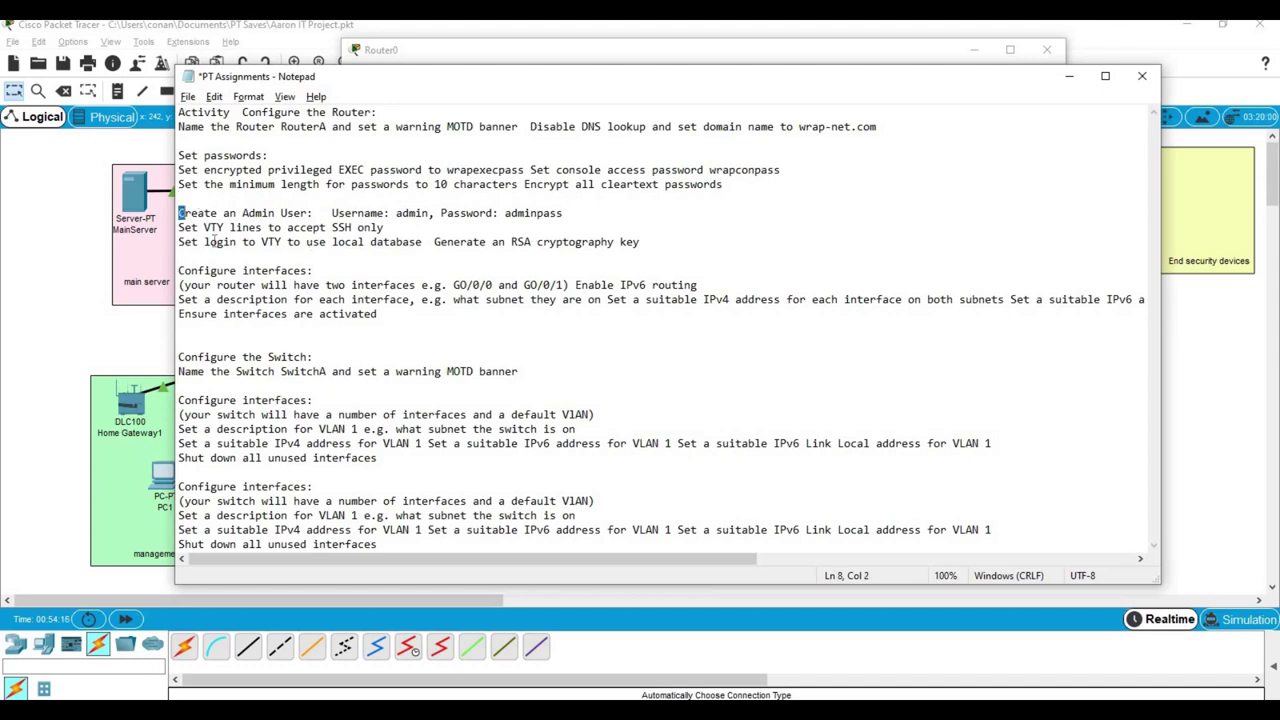
left_click_drag(179, 205, 232, 256)
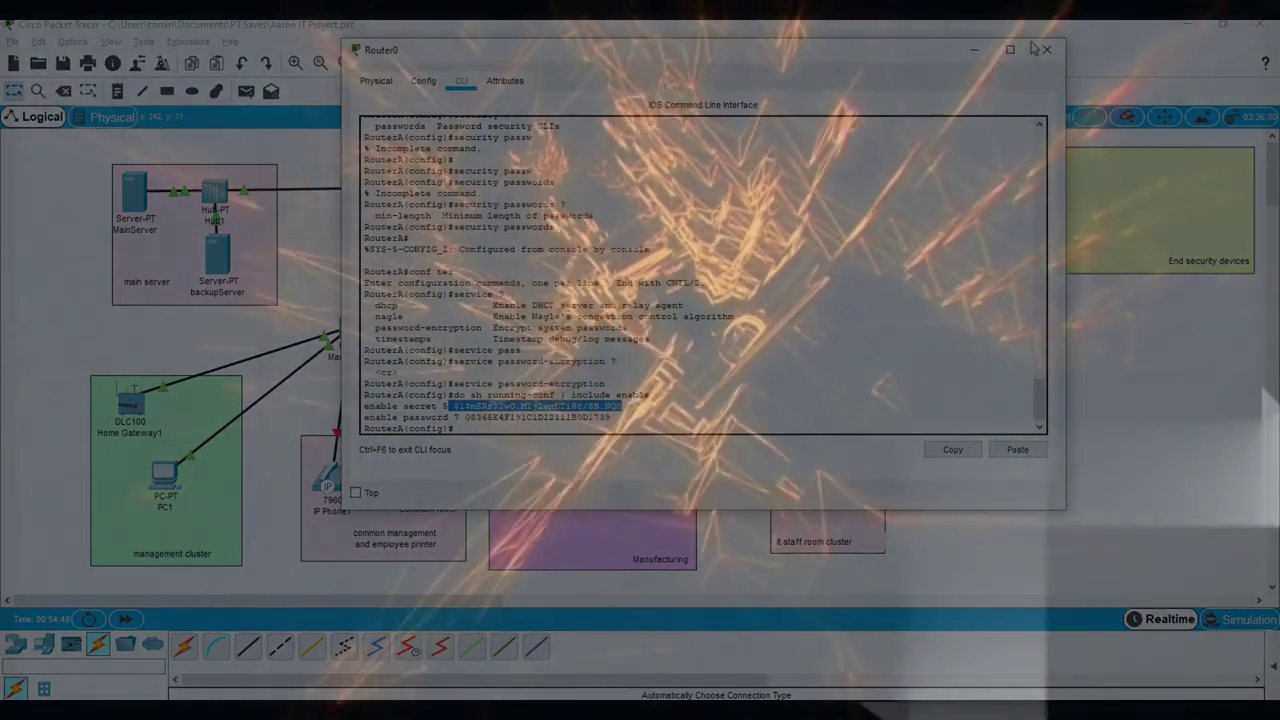
left_click(1045, 49)
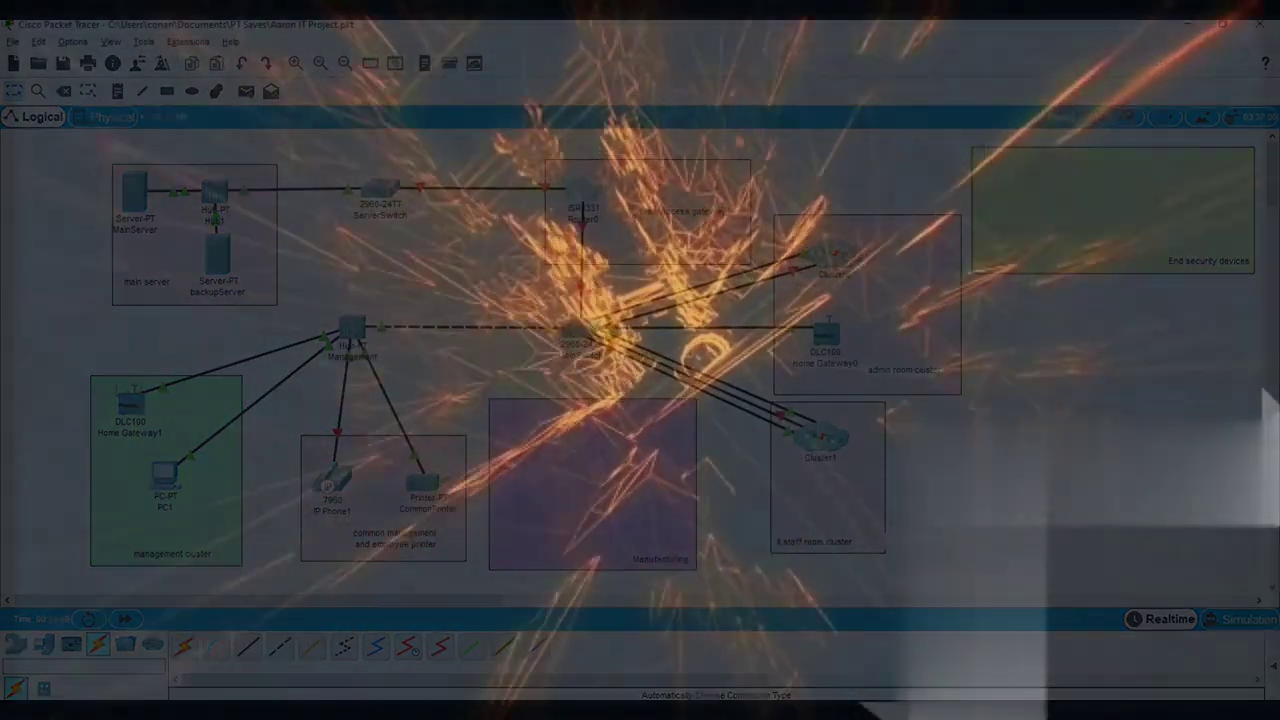